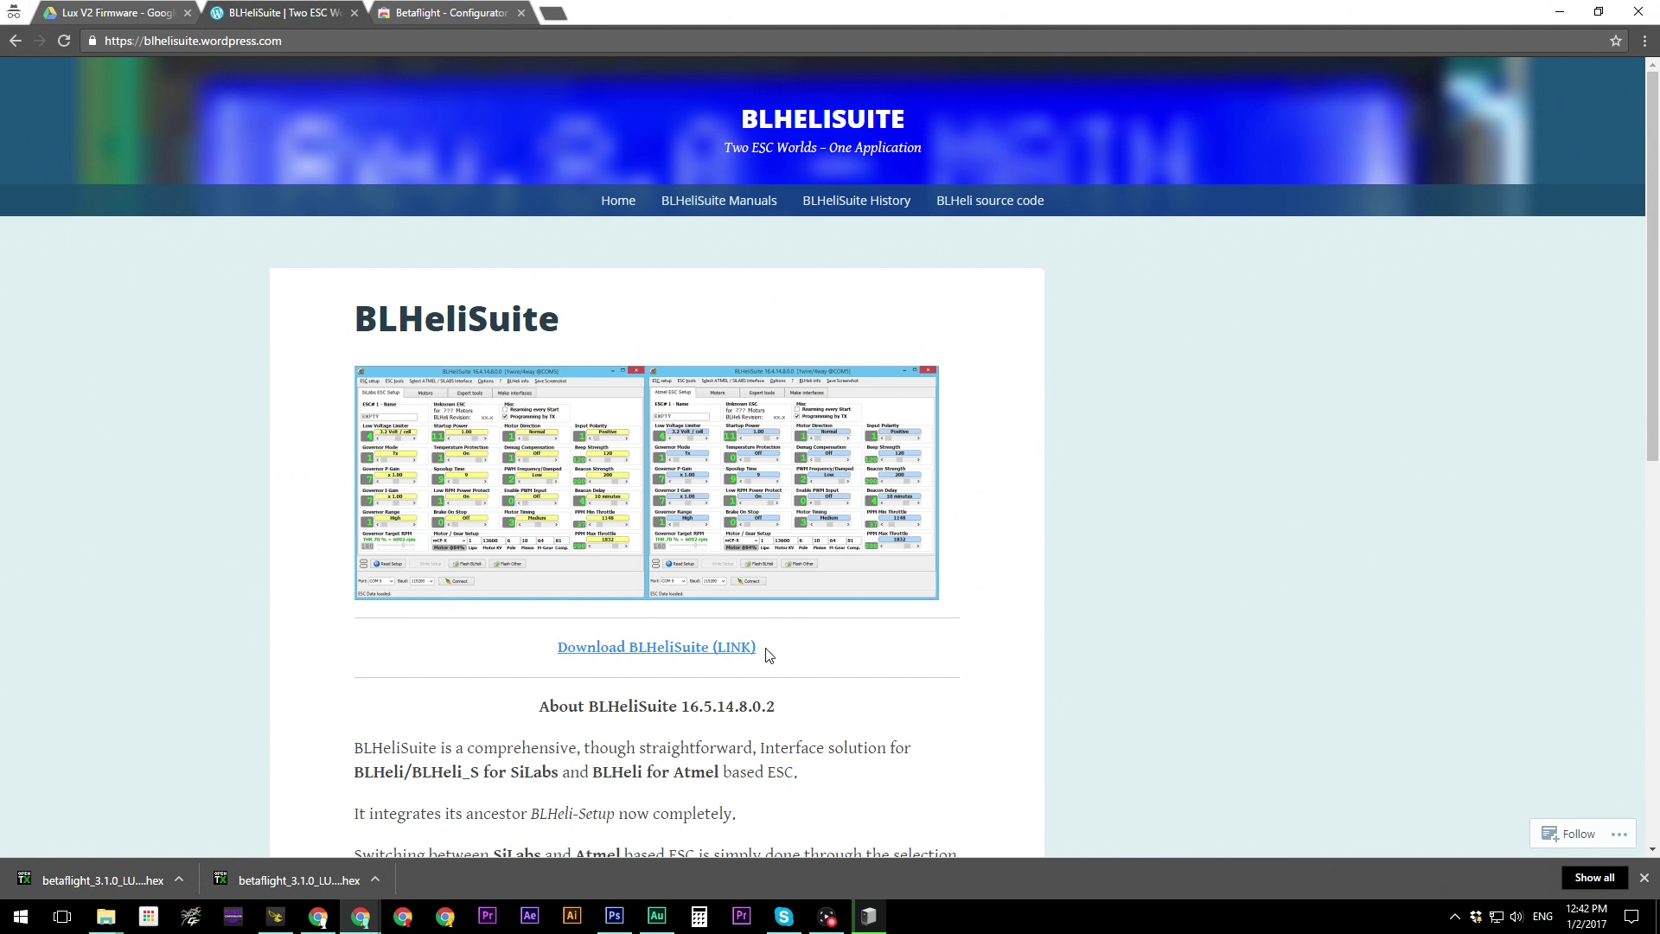
Review the BLHeliSuite download page and the Lux V2 Firmware folder on Google Drive
{"action": "scroll", "coordinate": [789, 515], "scroll_direction": "down", "scroll_amount": 1}
{"action": "scroll", "coordinate": [788, 515], "scroll_direction": "down", "scroll_amount": 5}
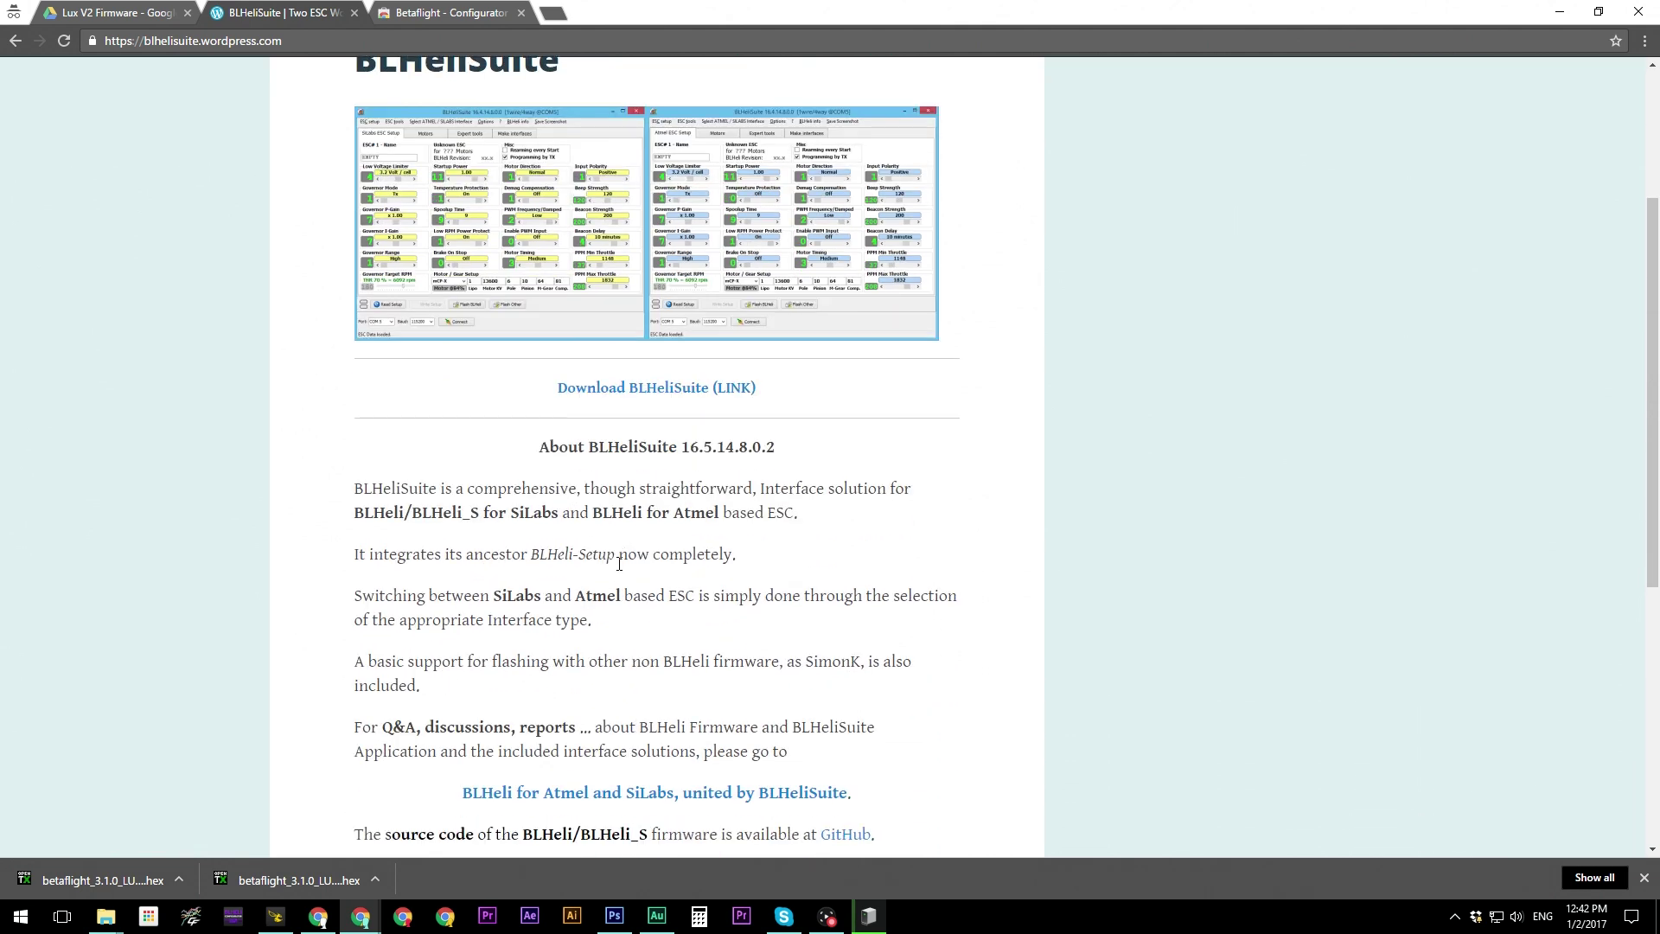
{"action": "scroll", "coordinate": [726, 530], "scroll_direction": "up", "scroll_amount": 6}
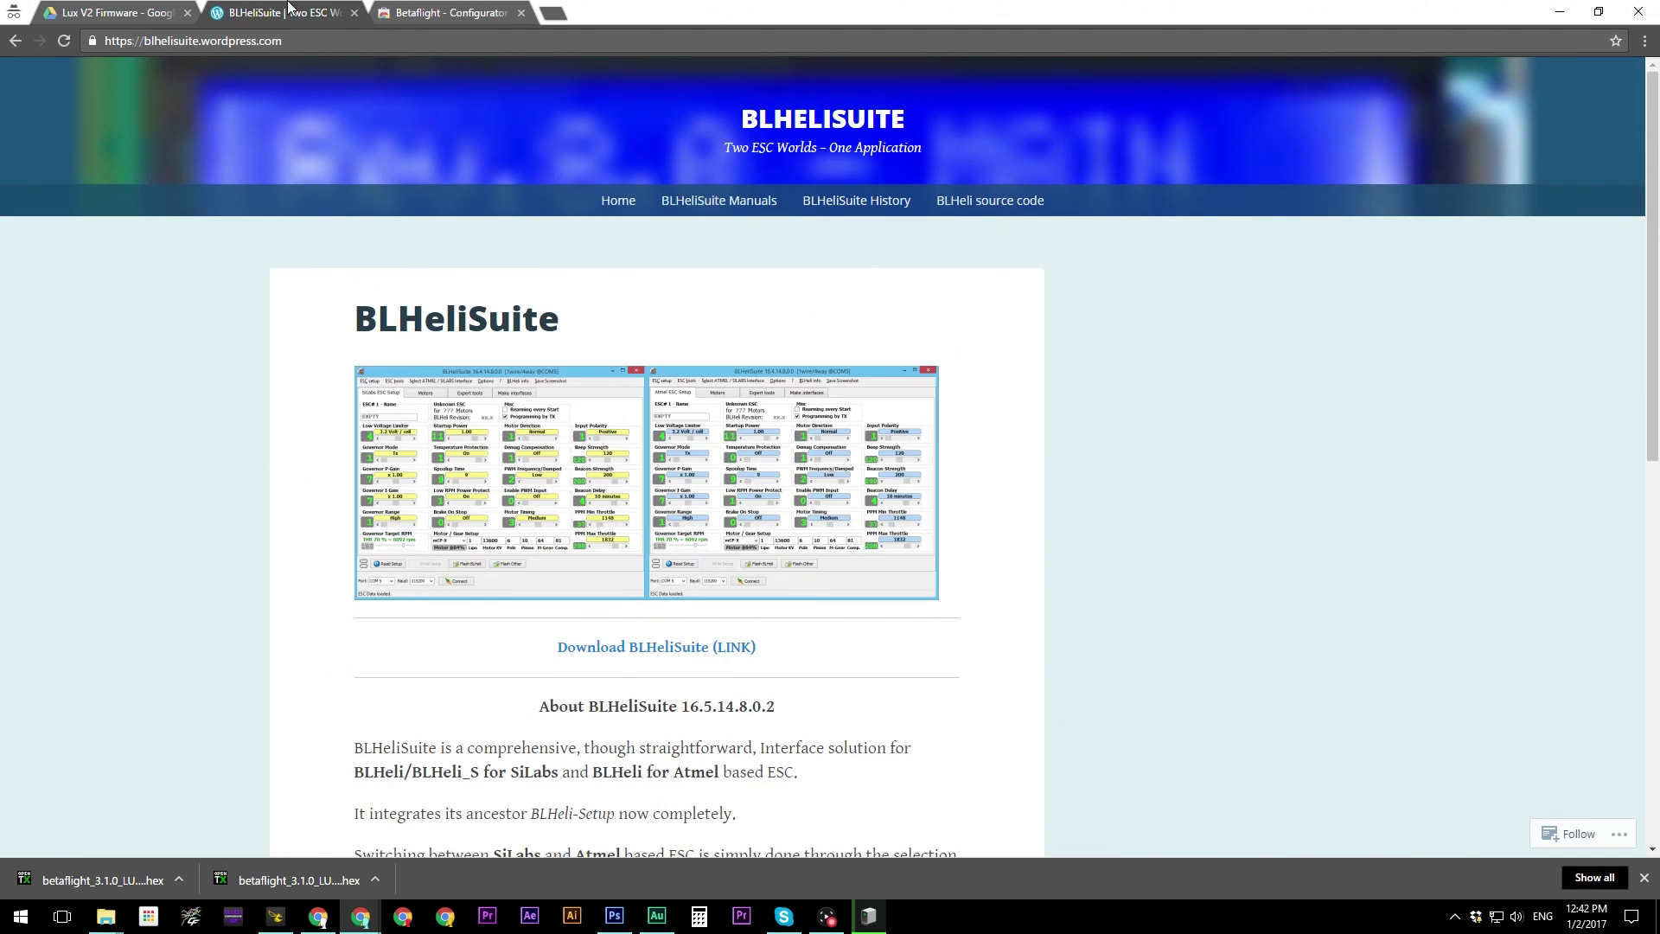
{"action": "left_click", "coordinate": [139, 13]}
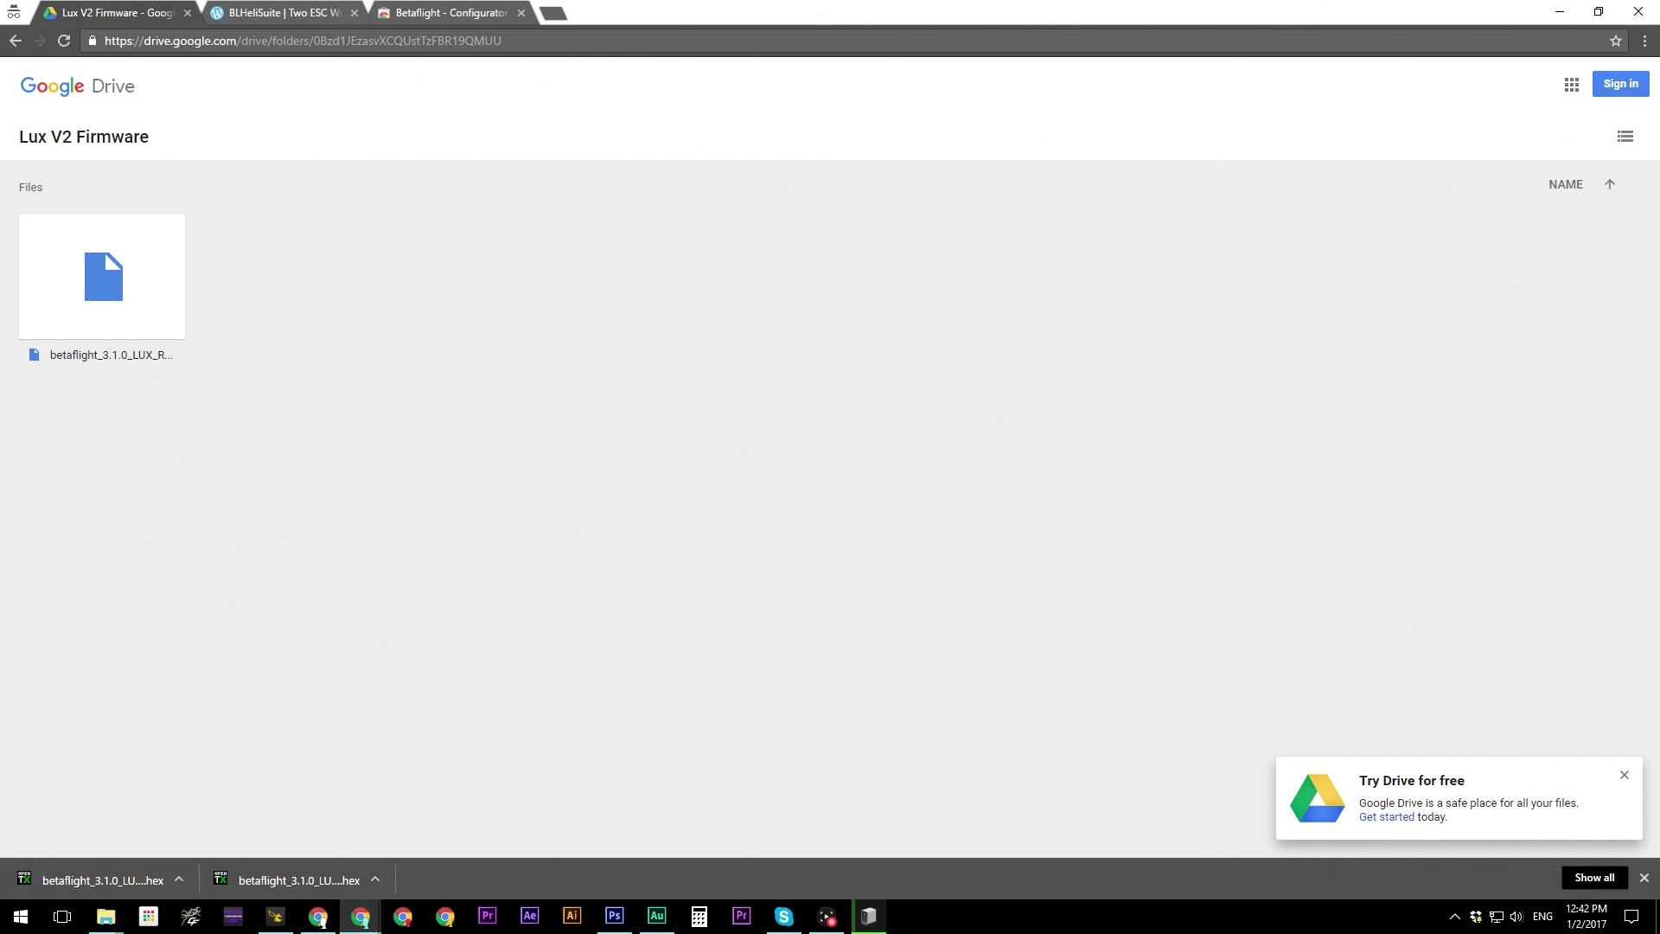
Switch to Betaflight Configurator, load the local firmware betaflight_3.1.0_LUX_RACE.hex from the Desktop and flash it to the board
{"action": "key", "text": "super+d"}
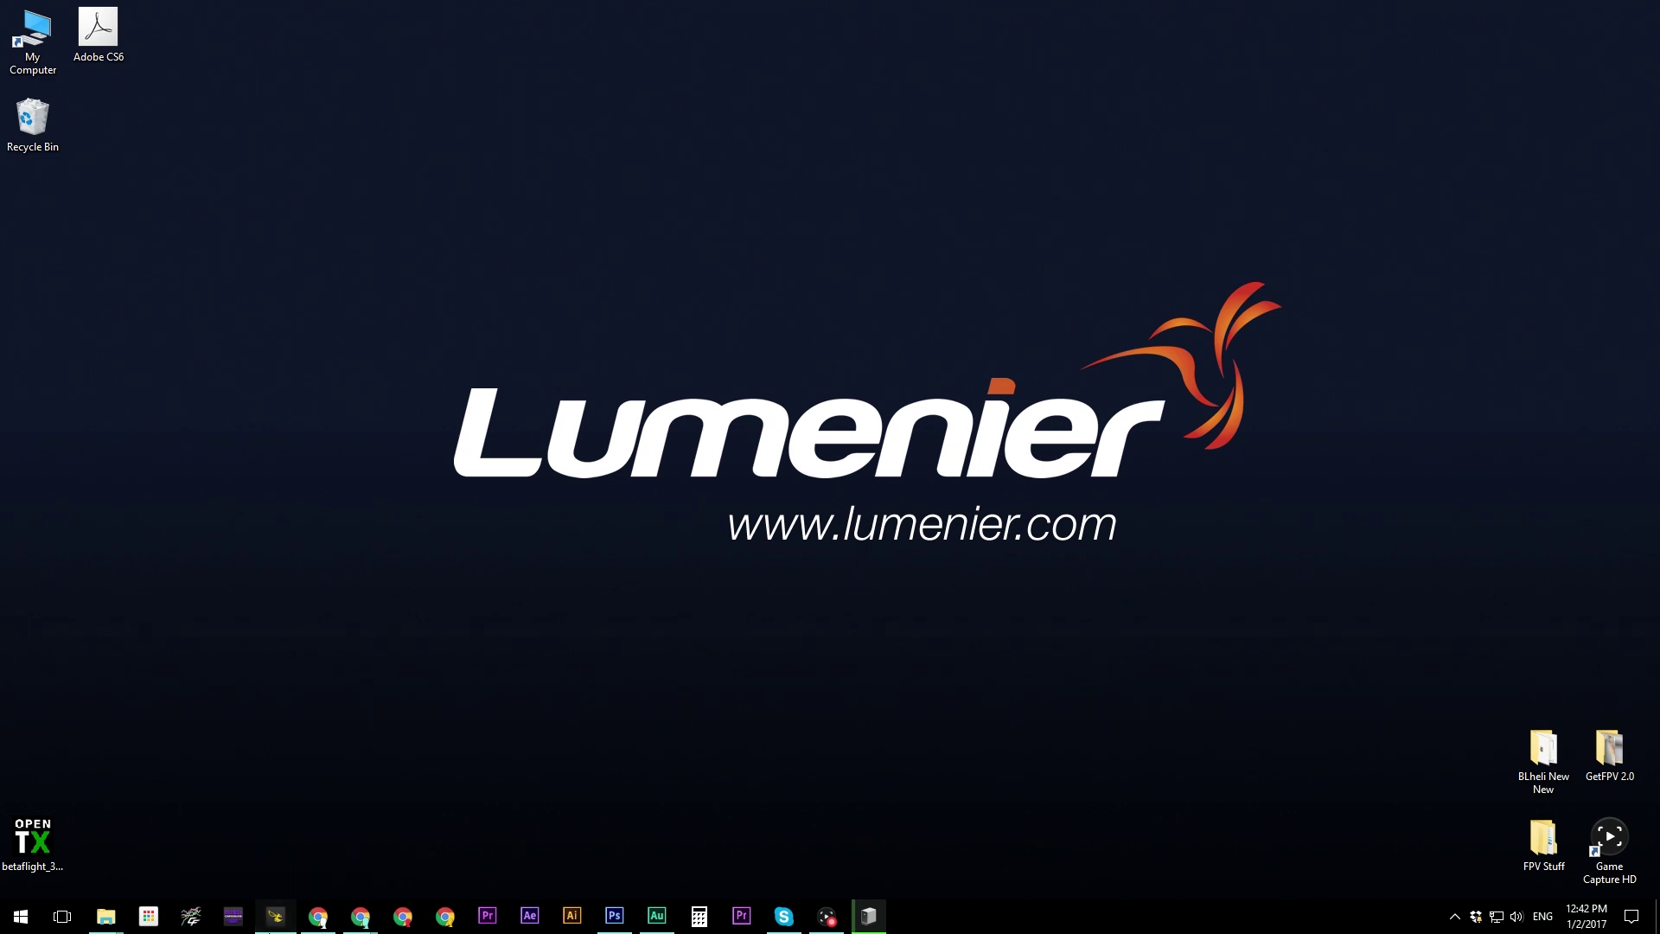
{"action": "left_click", "coordinate": [274, 916]}
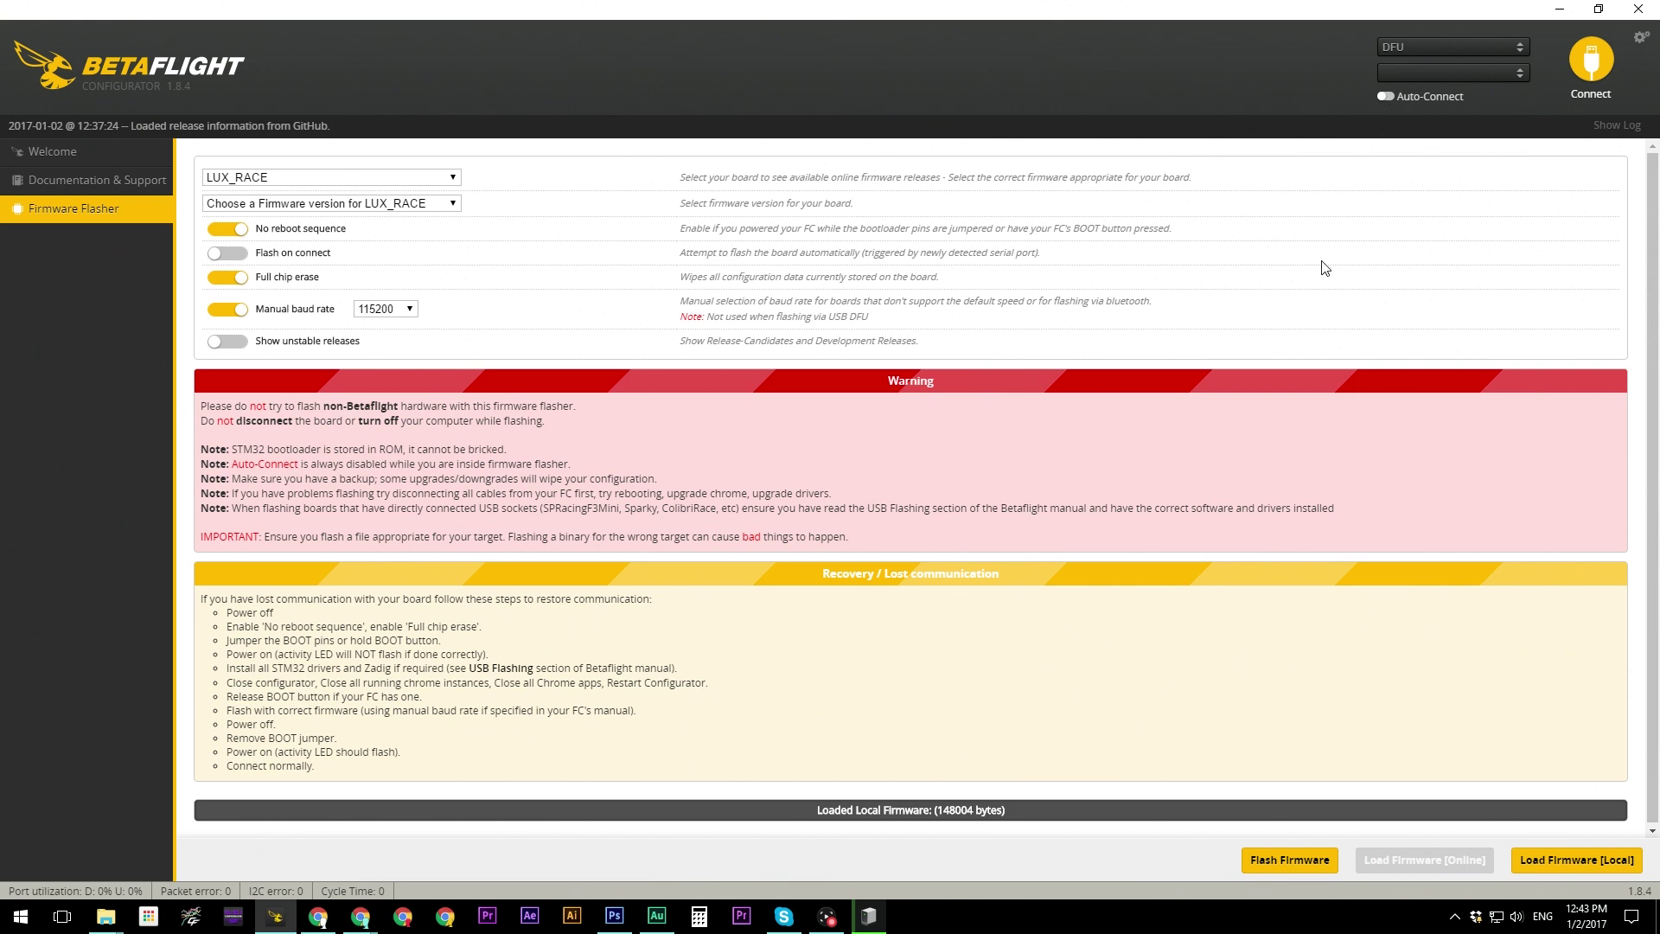
{"action": "left_click", "coordinate": [1587, 861]}
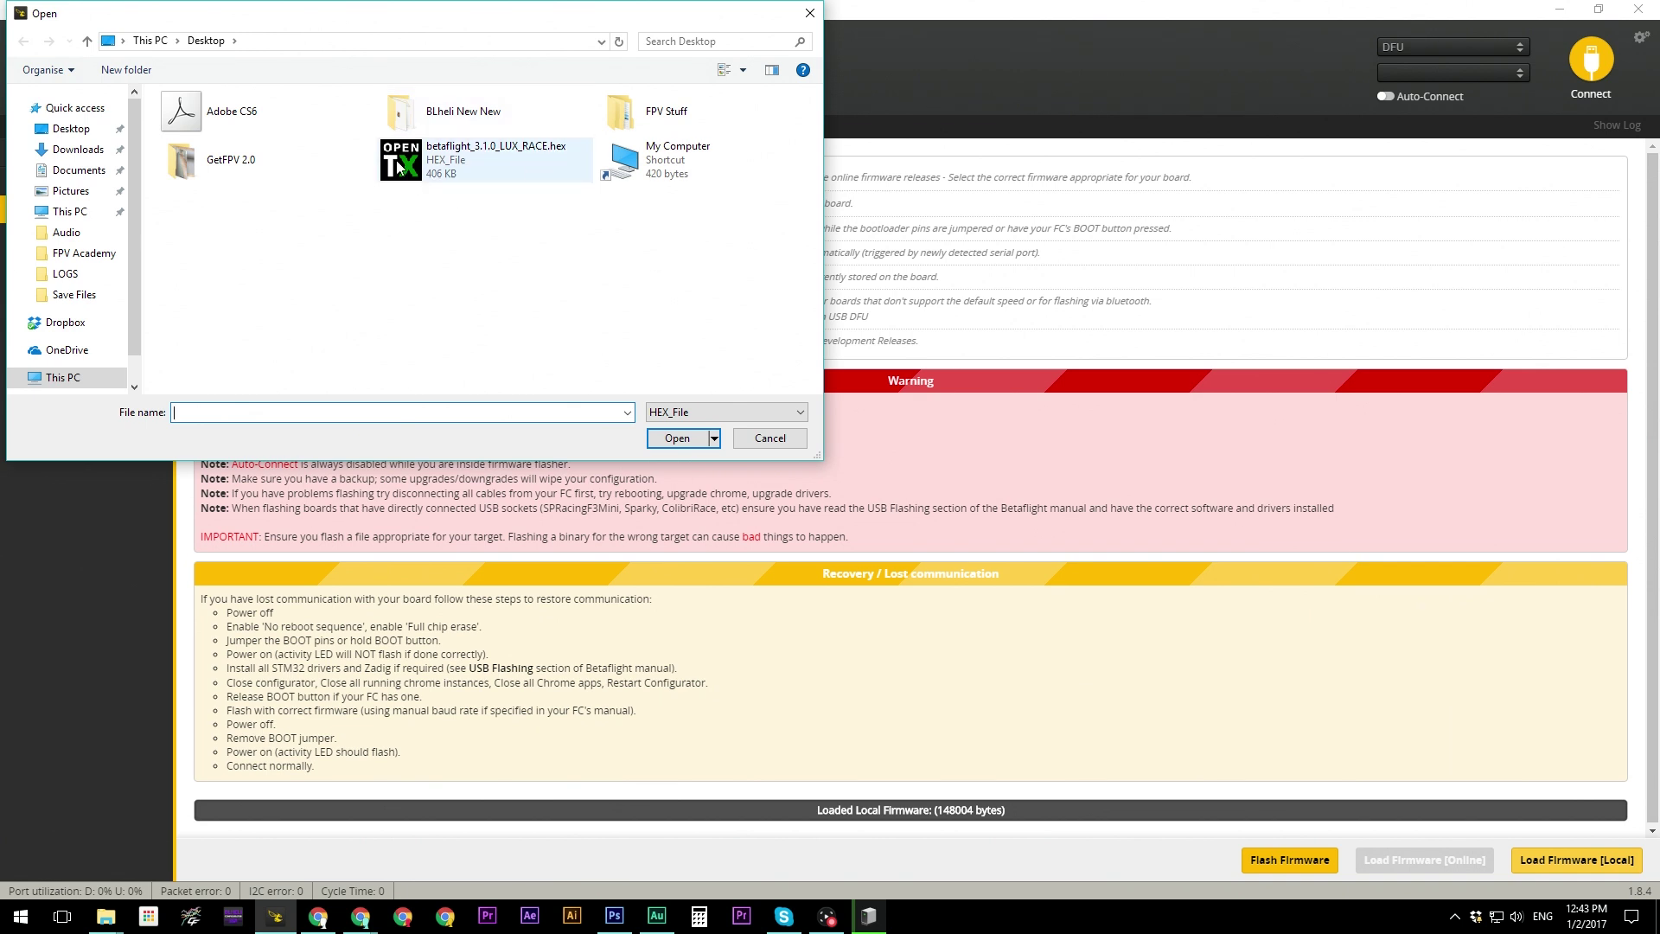
{"action": "double_click", "coordinate": [430, 166]}
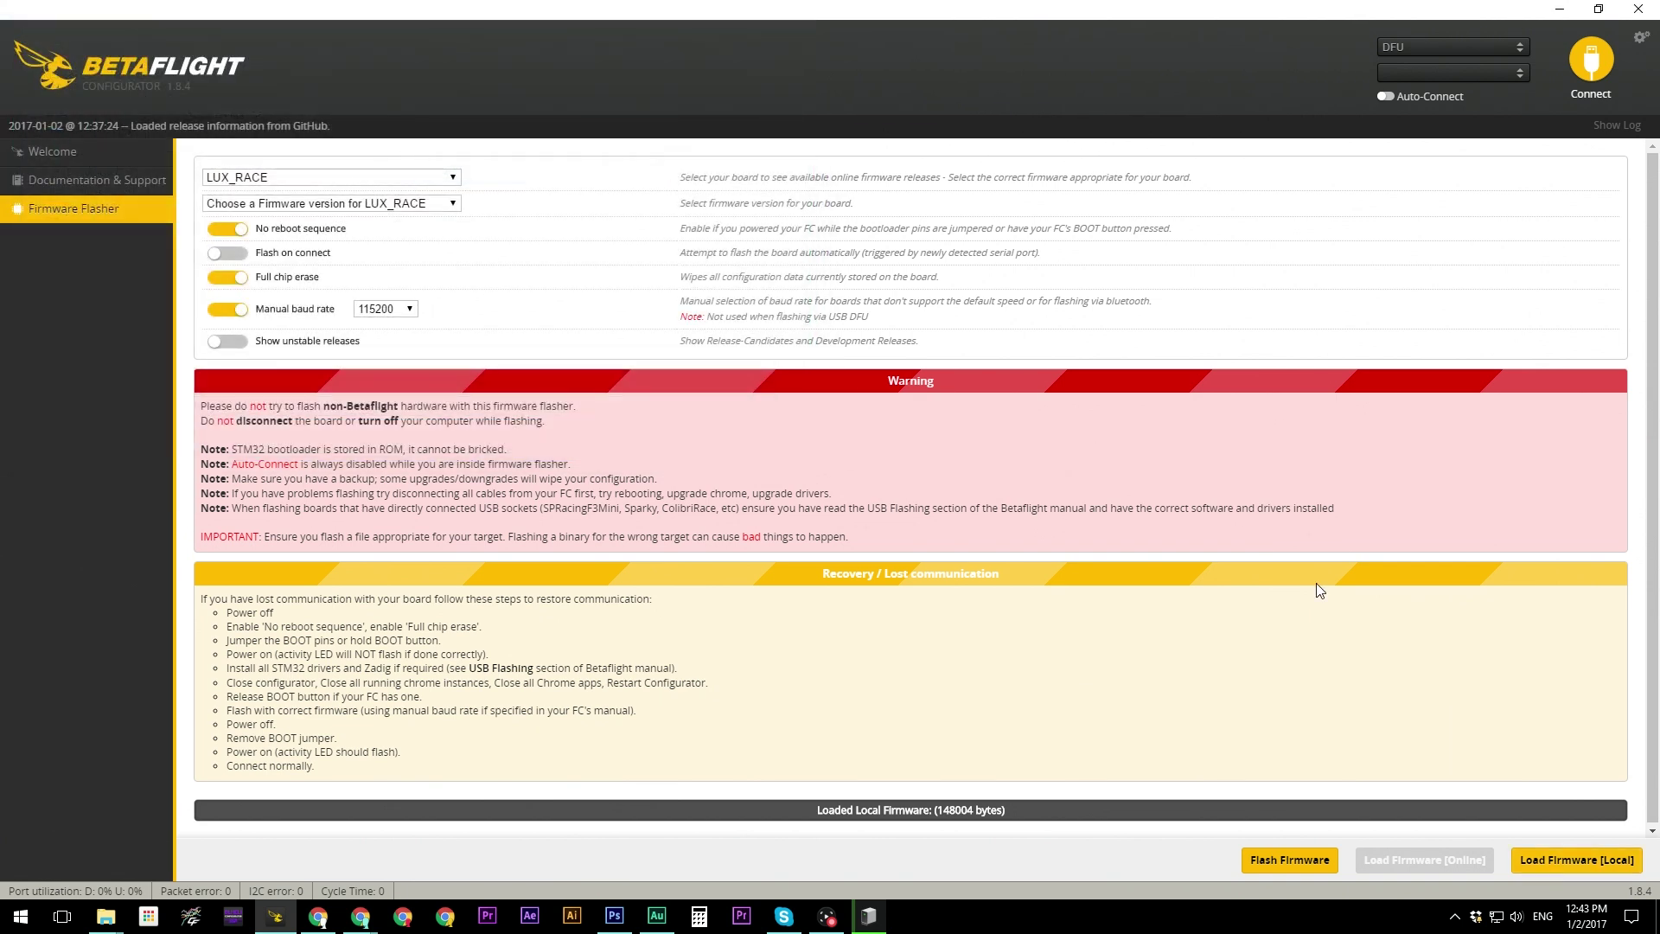
{"action": "left_click", "coordinate": [1283, 869]}
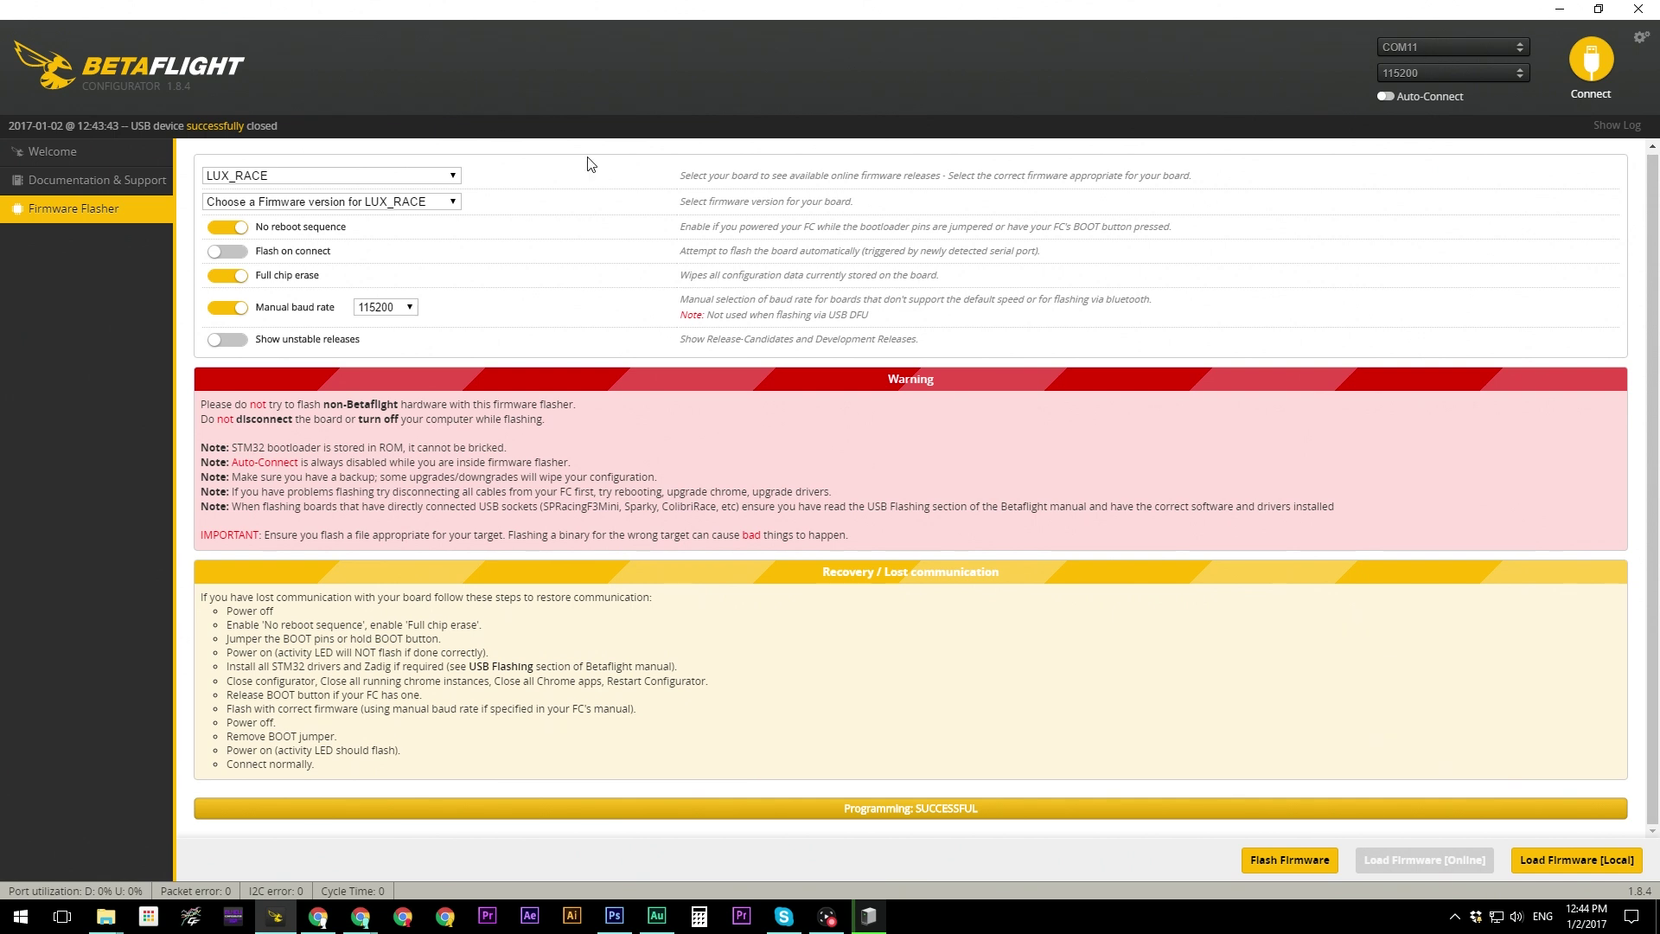
Connect to the flight controller and look through its Ports and Configuration settings
{"action": "left_click", "coordinate": [1589, 77]}
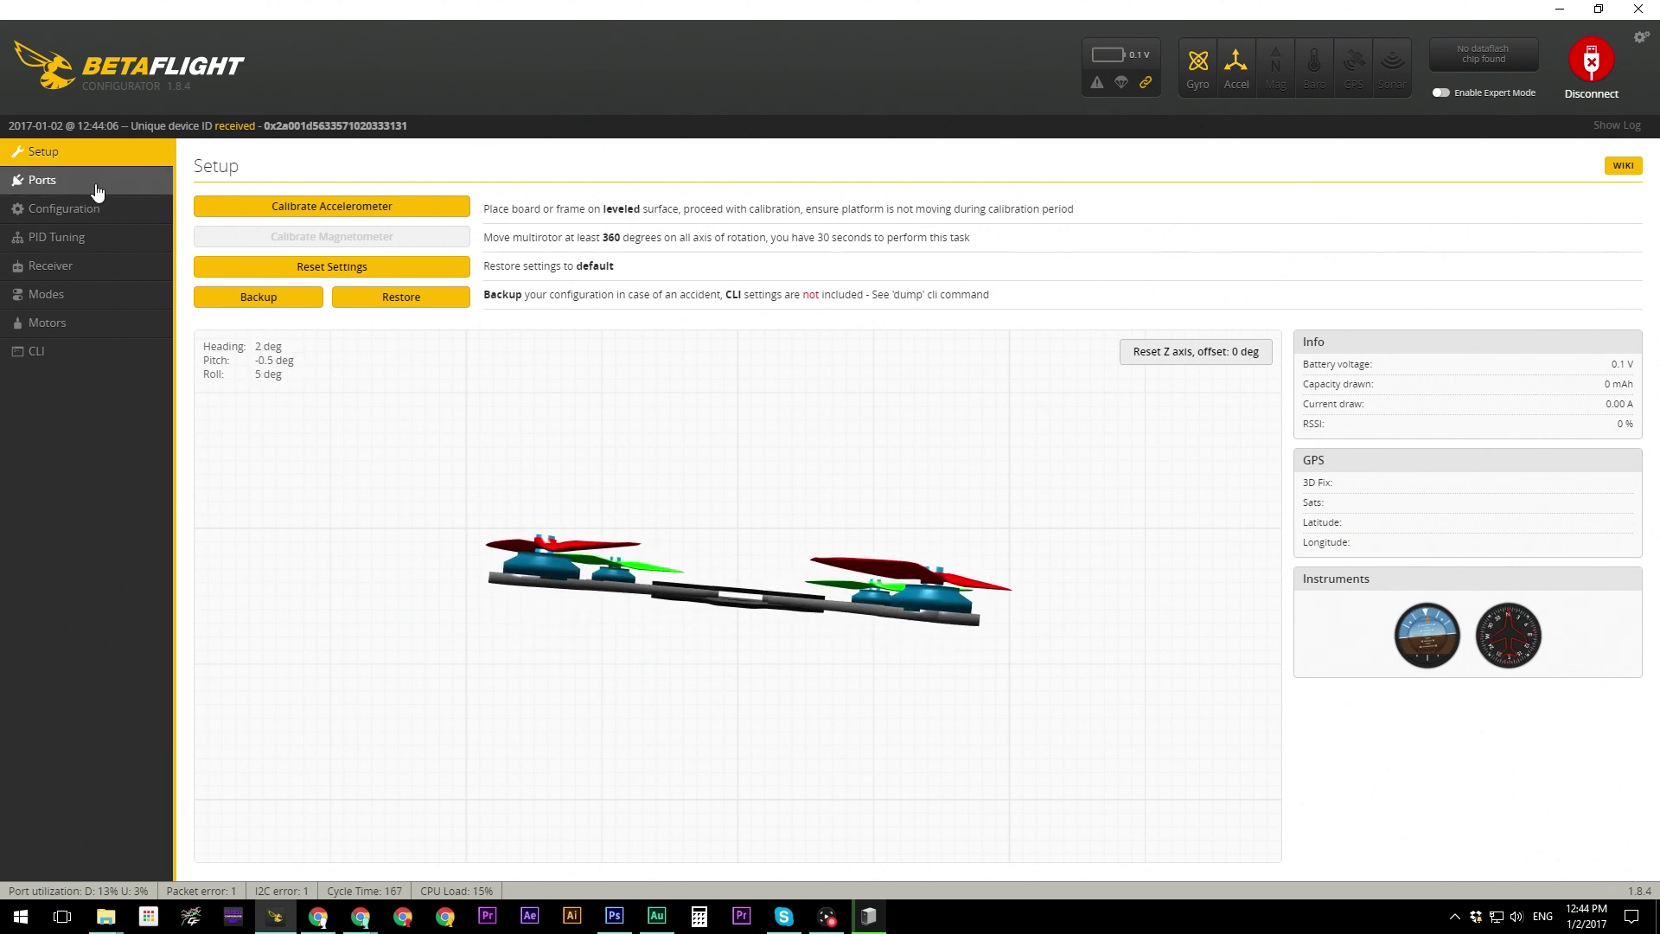
{"action": "left_click", "coordinate": [127, 182]}
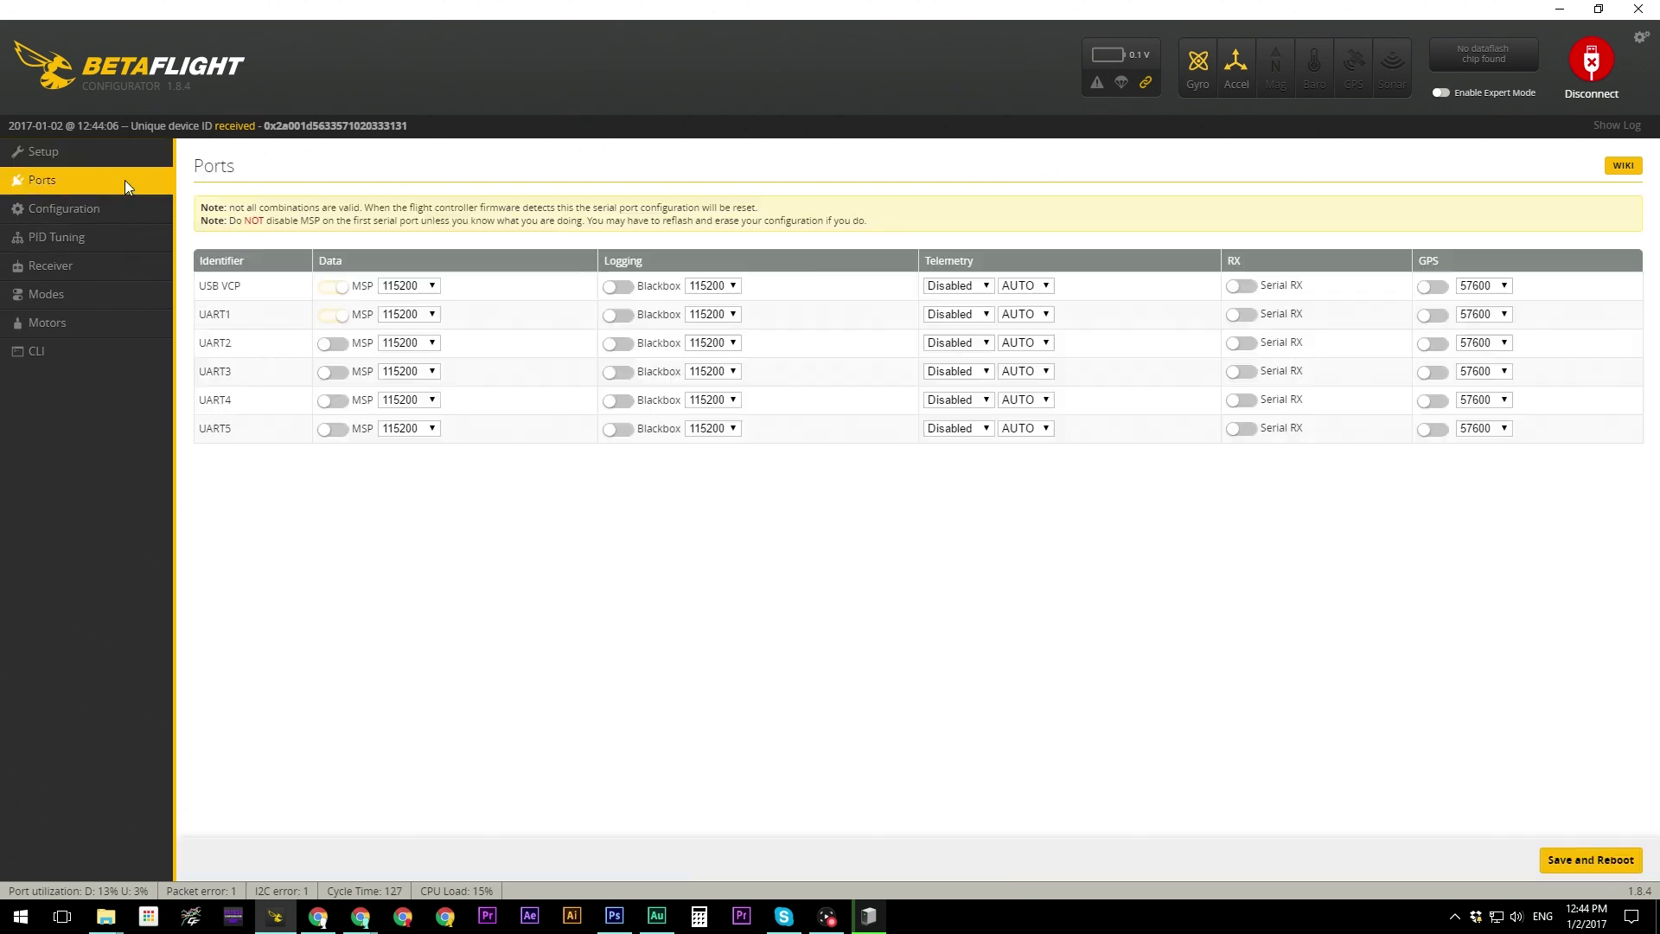
{"action": "left_click", "coordinate": [39, 209]}
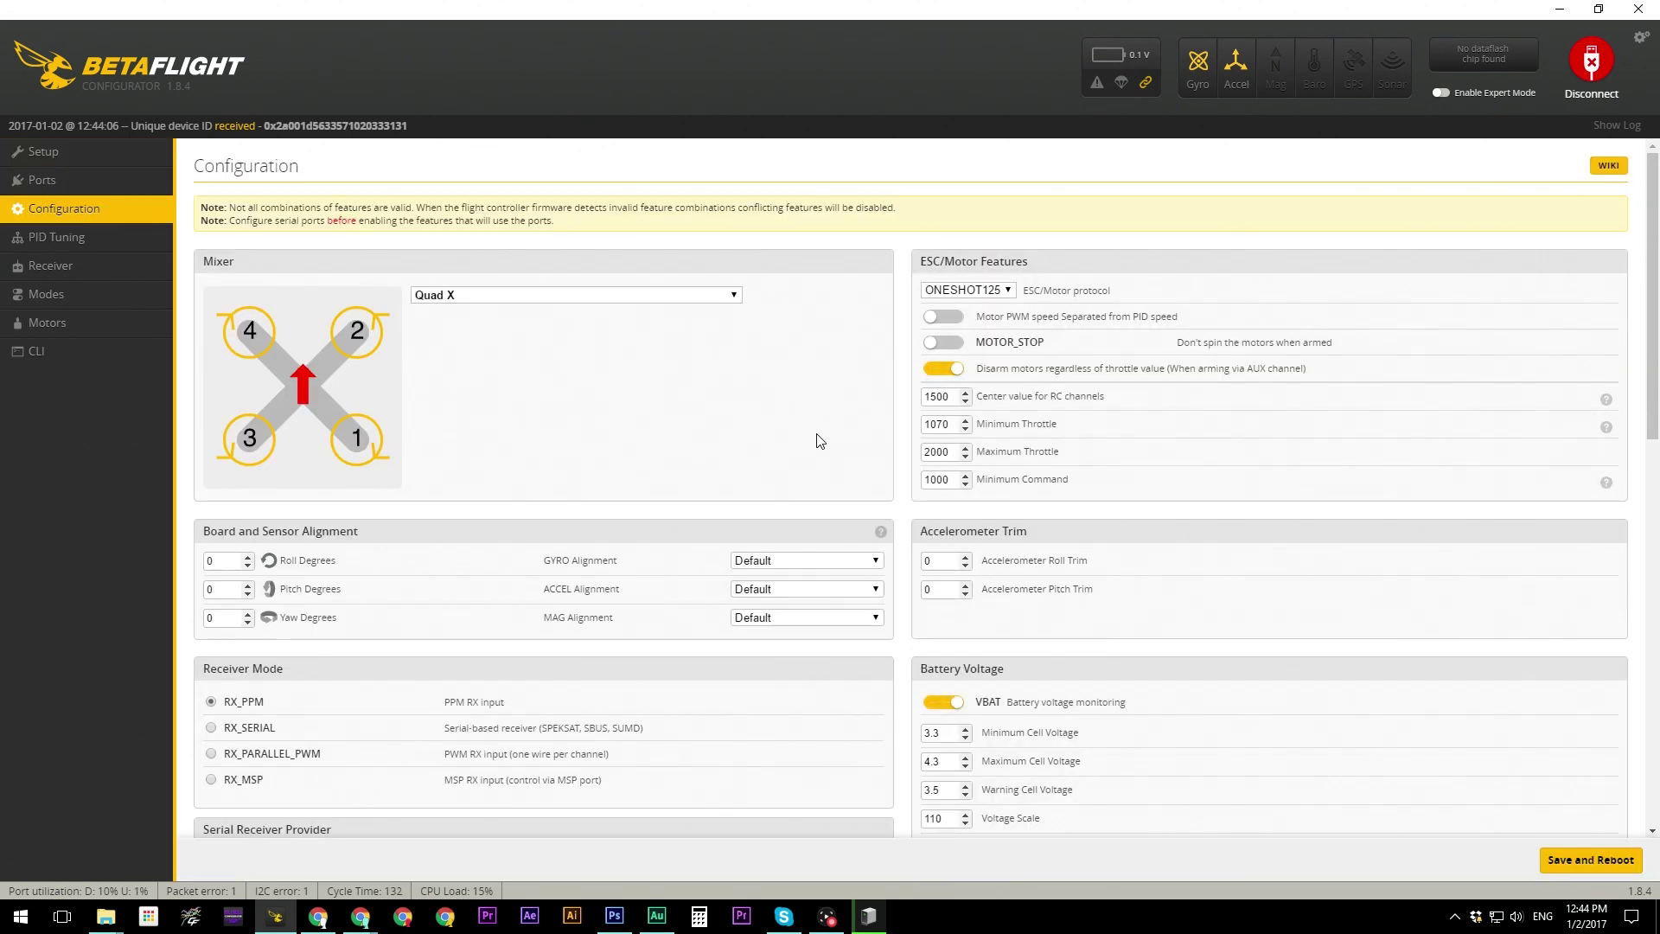
{"action": "scroll", "coordinate": [951, 406], "scroll_direction": "down", "scroll_amount": 10}
{"action": "scroll", "coordinate": [805, 458], "scroll_direction": "up", "scroll_amount": 10}
Set the ESC/Motor protocol to MULTISHOT
{"action": "left_click", "coordinate": [1000, 294]}
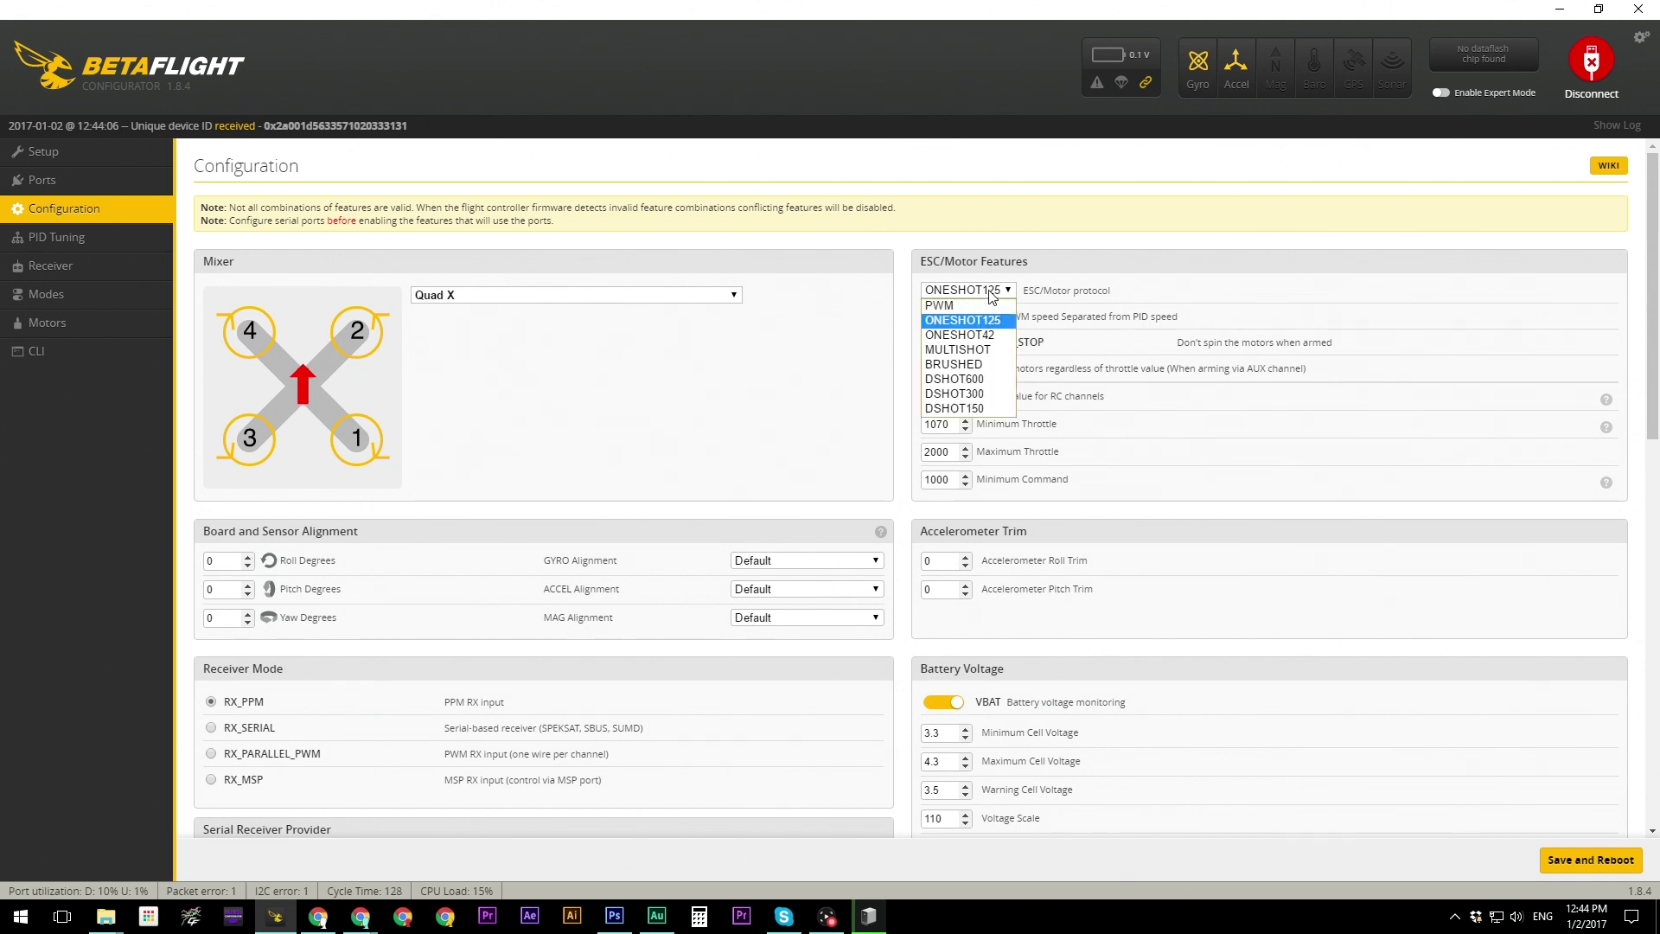
{"action": "left_click", "coordinate": [989, 351]}
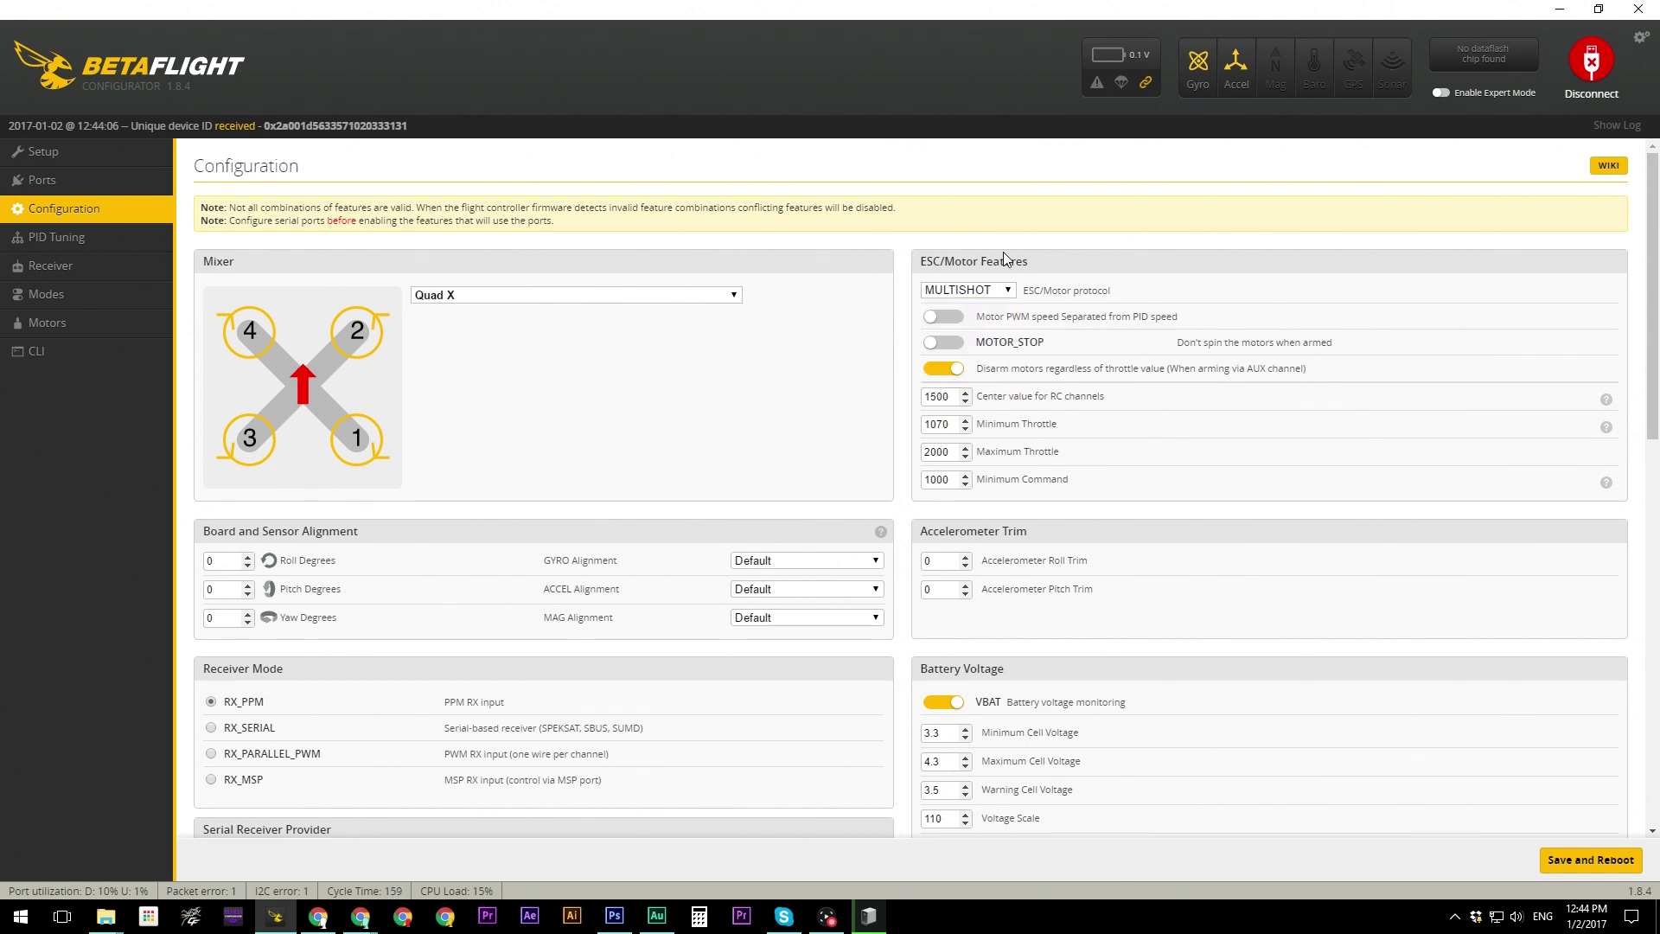
{"action": "left_click", "coordinate": [980, 294]}
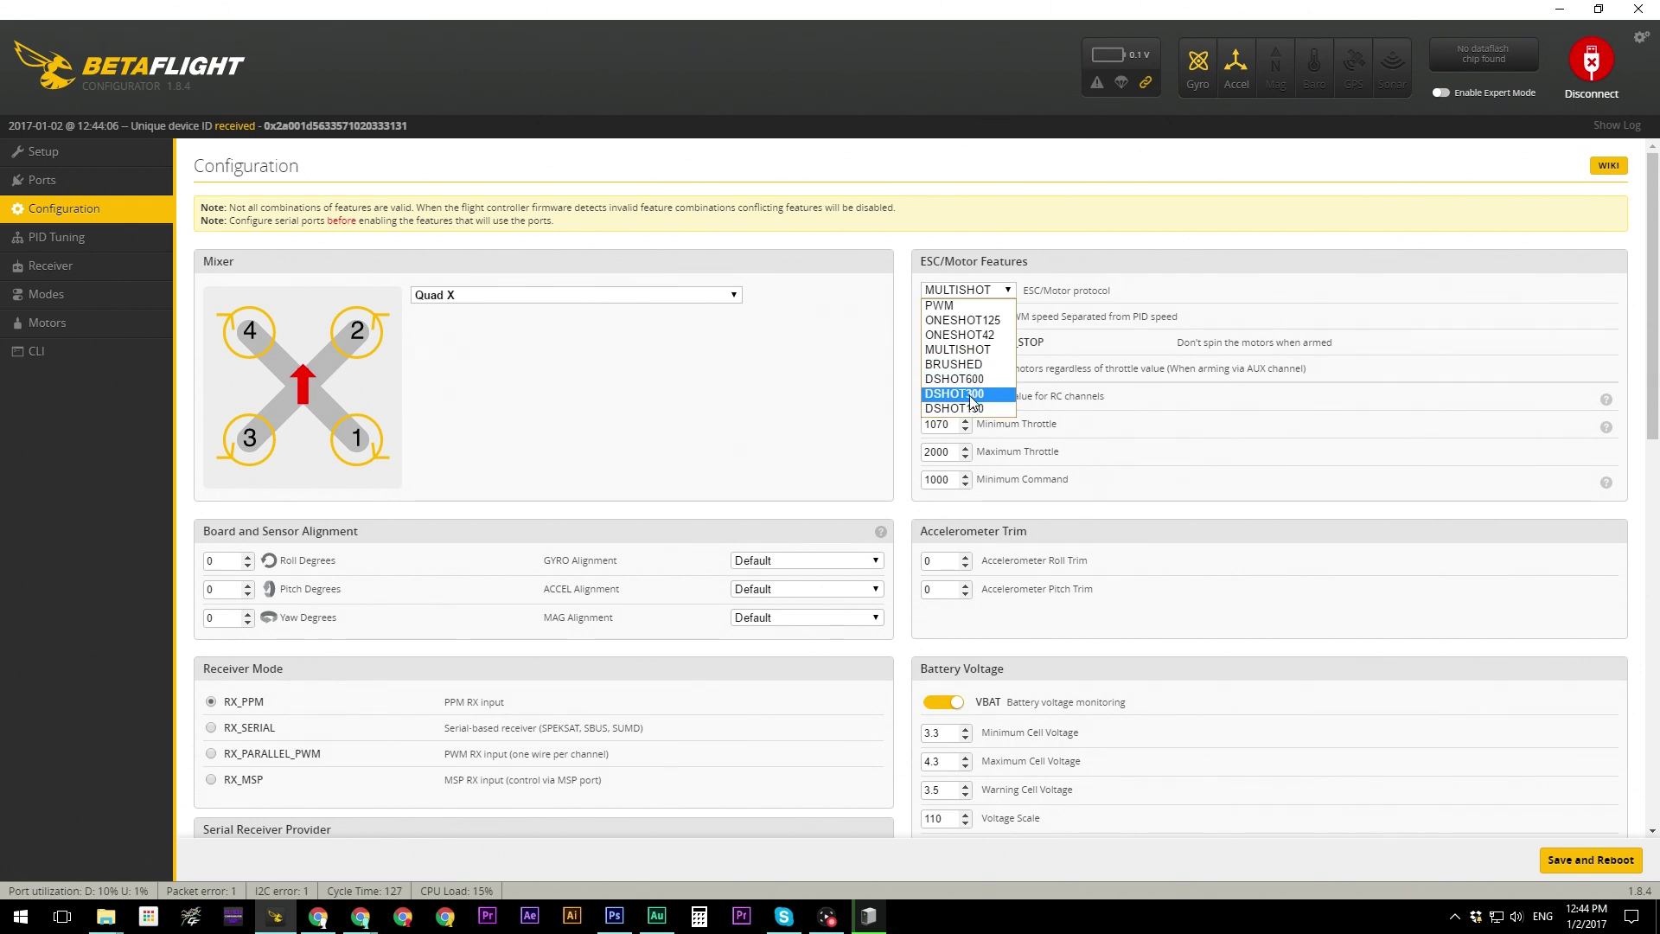
{"action": "left_click", "coordinate": [989, 351]}
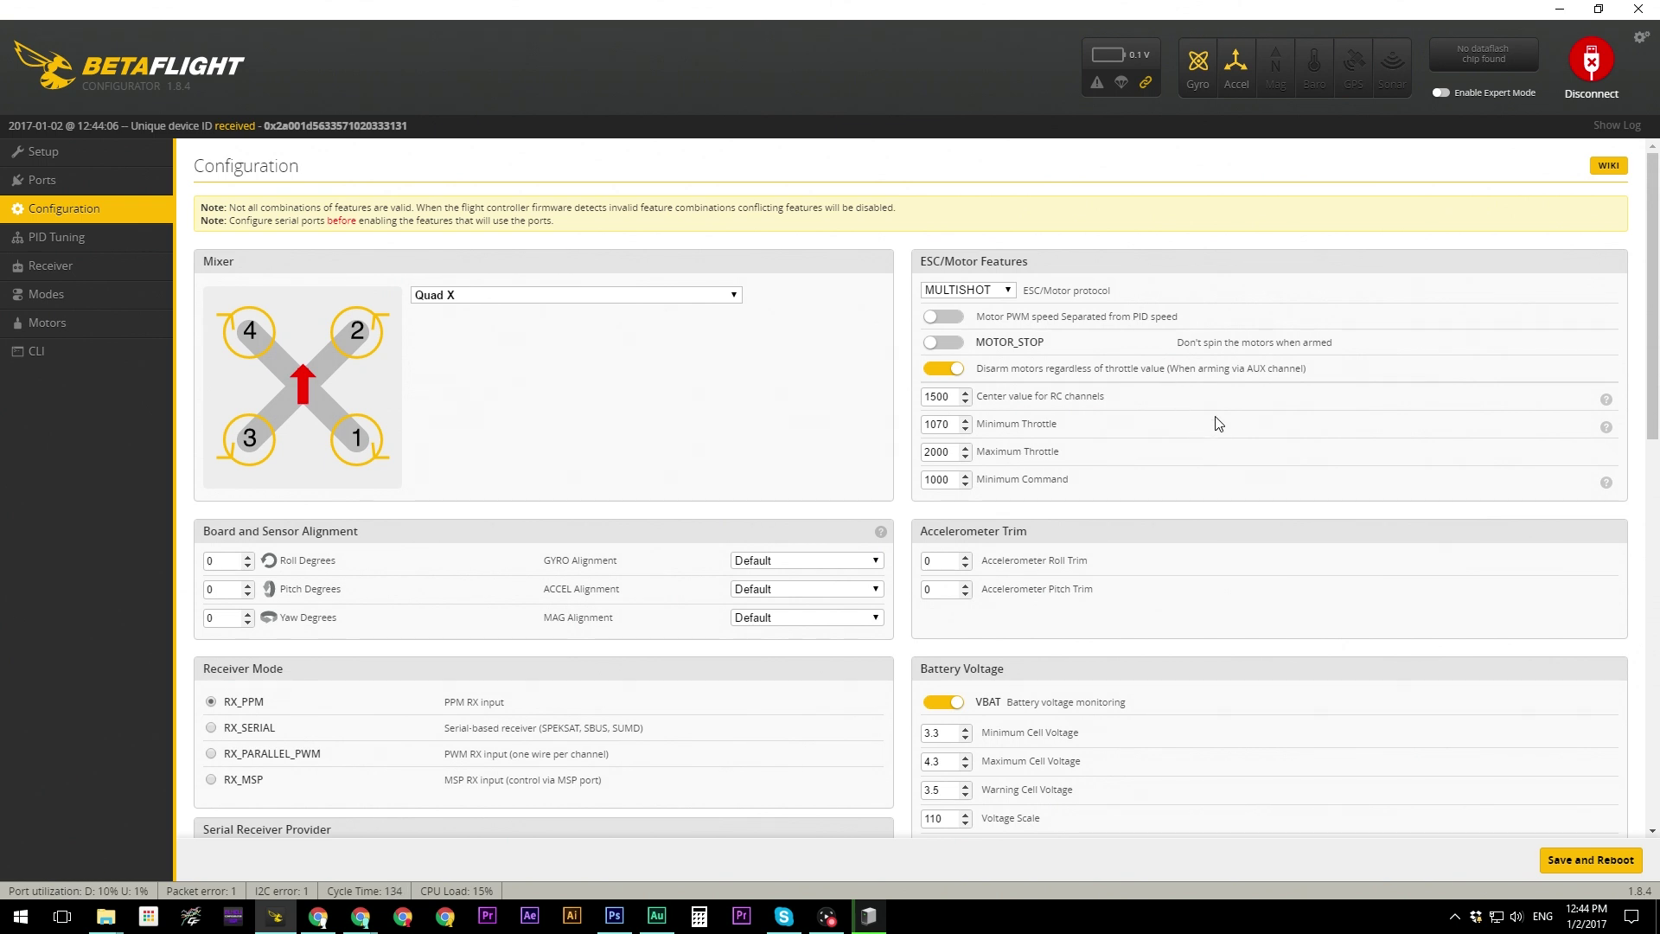
Set the PID loop frequency to 4KHz and disable the accelerometer in the system configuration
{"action": "scroll", "coordinate": [1220, 423], "scroll_direction": "down", "scroll_amount": 1}
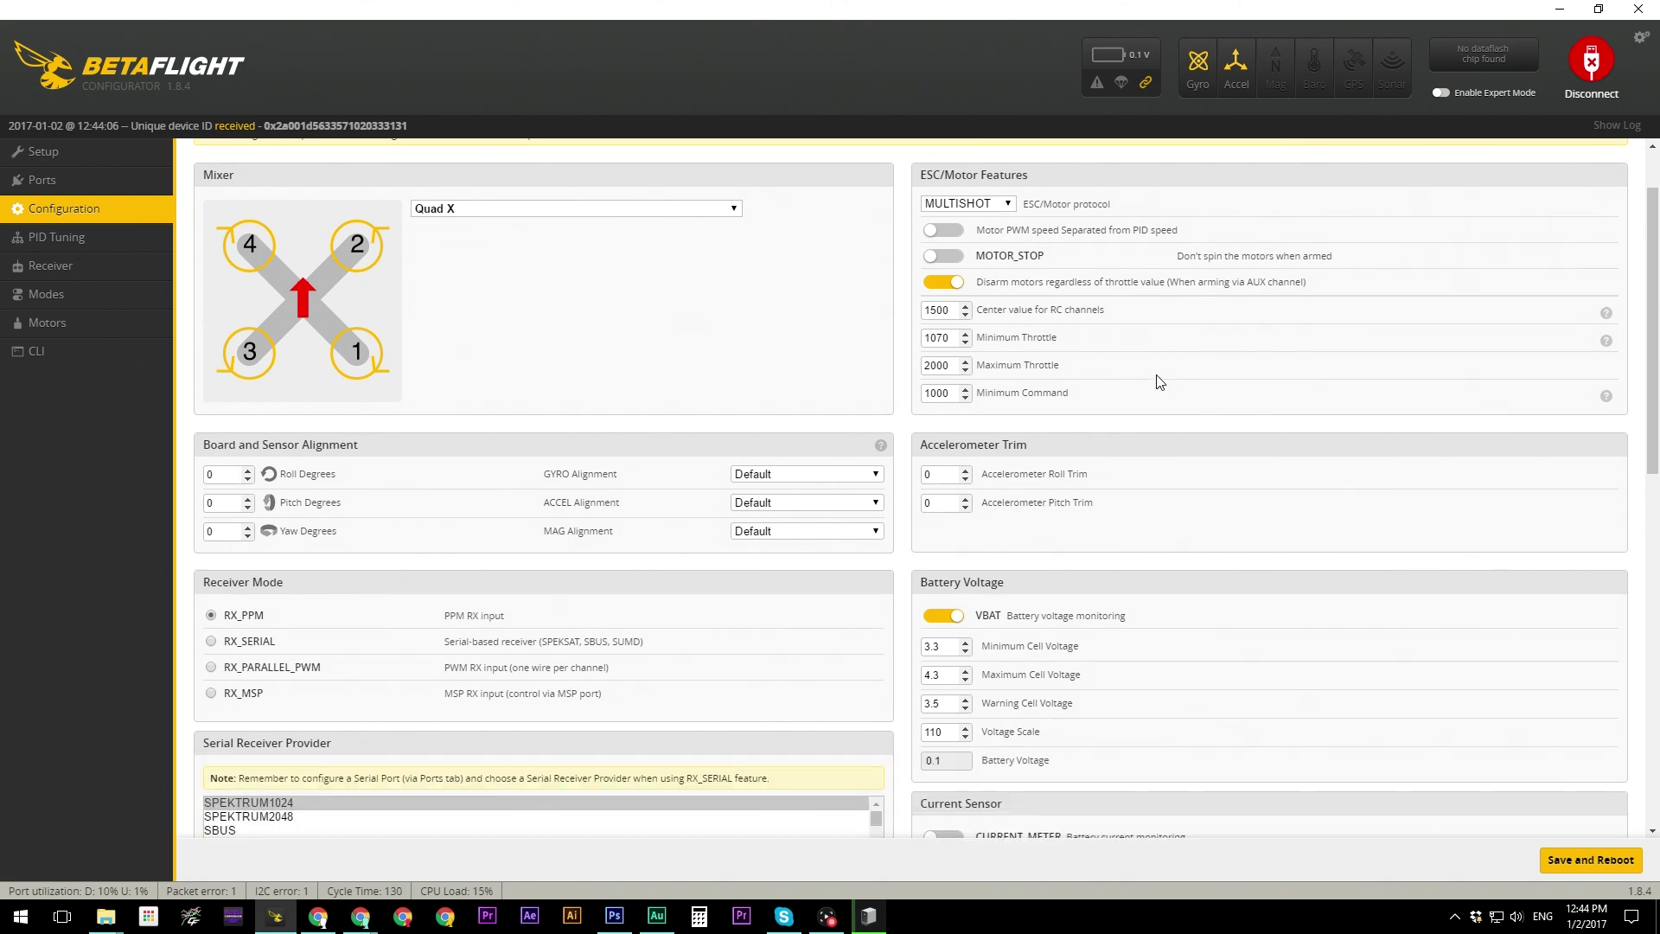
{"action": "scroll", "coordinate": [1159, 380], "scroll_direction": "down", "scroll_amount": 5}
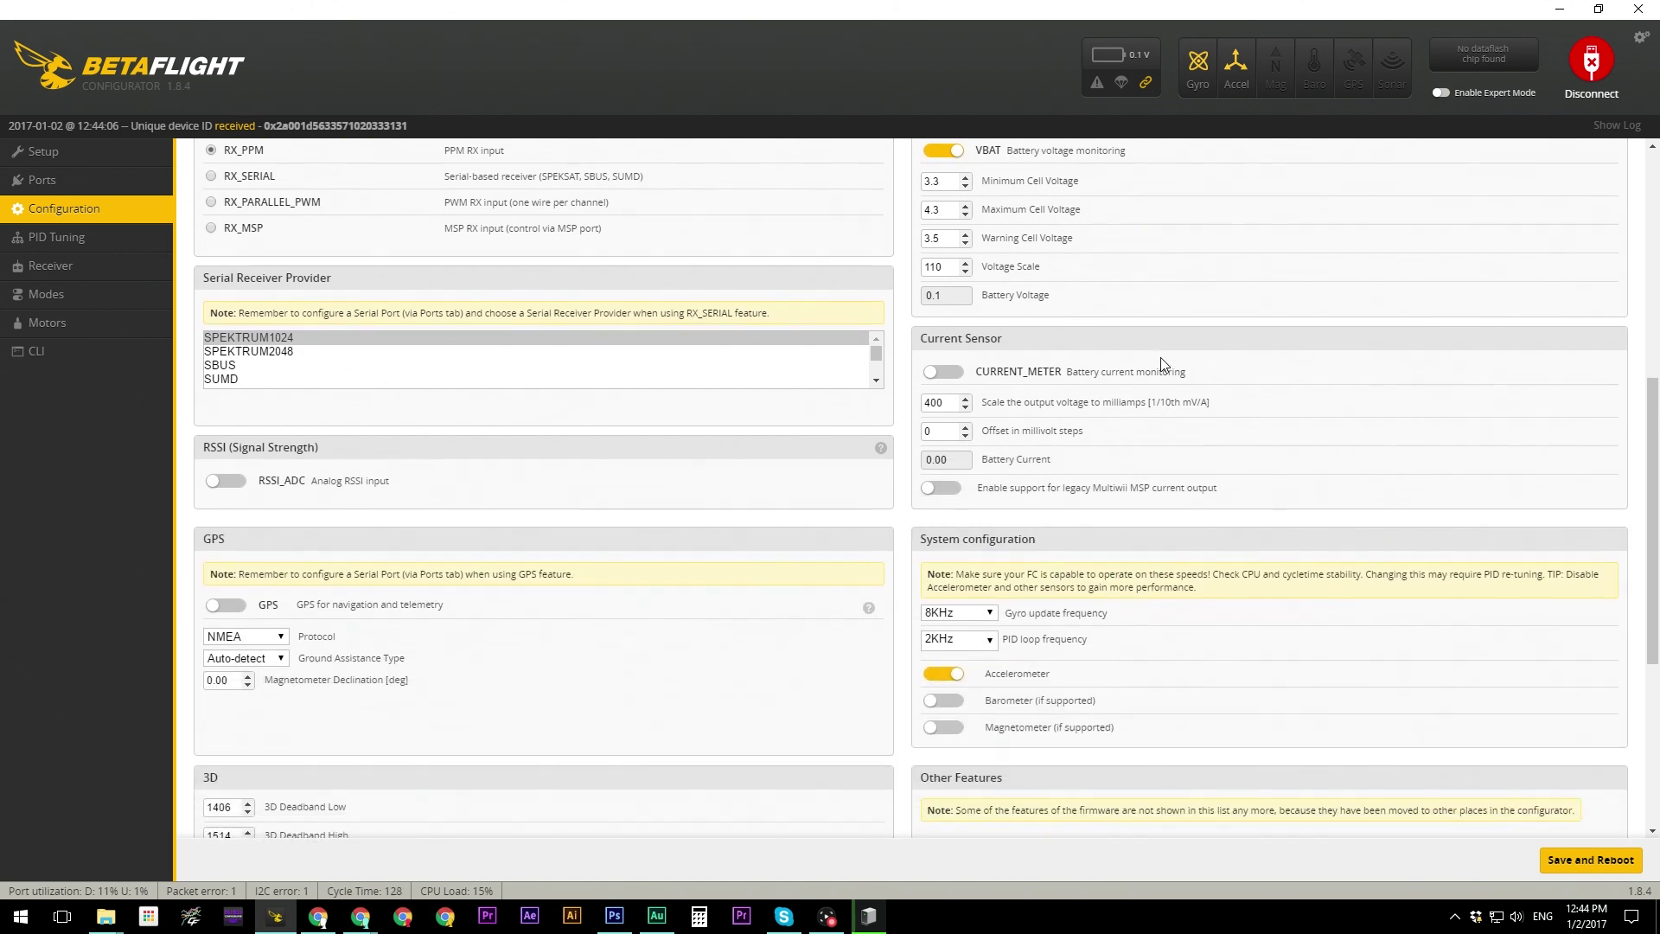
{"action": "scroll", "coordinate": [1161, 356], "scroll_direction": "down", "scroll_amount": 2}
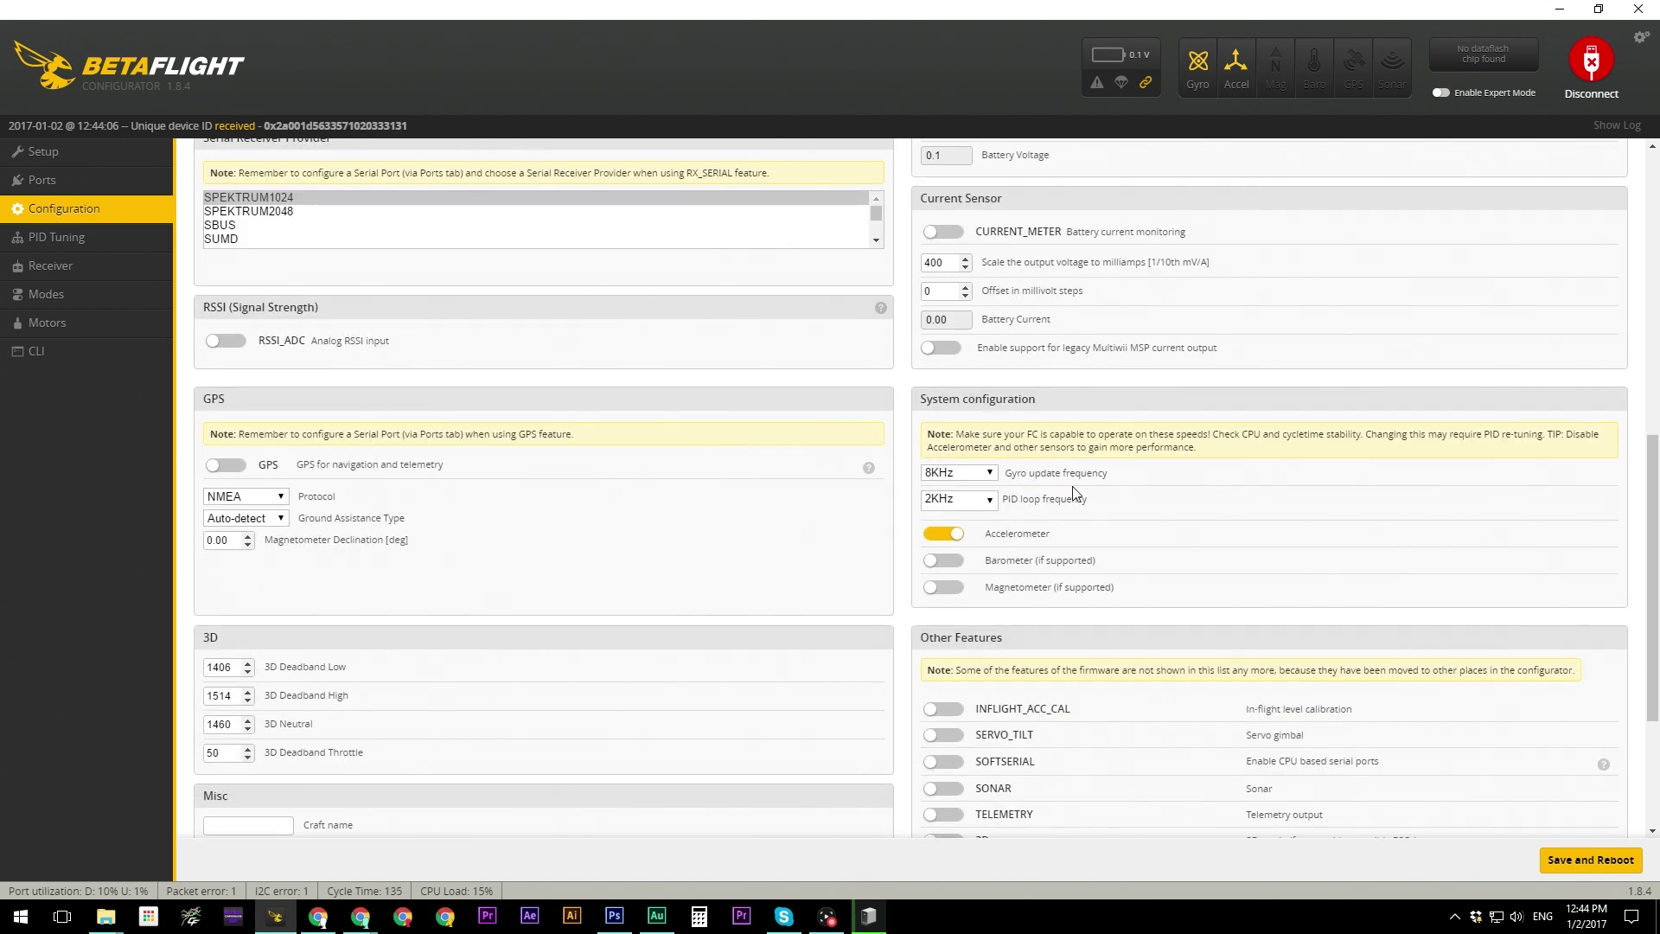
{"action": "left_click", "coordinate": [951, 536]}
{"action": "left_click", "coordinate": [982, 505]}
{"action": "left_click", "coordinate": [946, 533]}
Enable the AIRMODE feature, and save the configuration with a reboot of the board
{"action": "scroll", "coordinate": [994, 526], "scroll_direction": "down", "scroll_amount": 3}
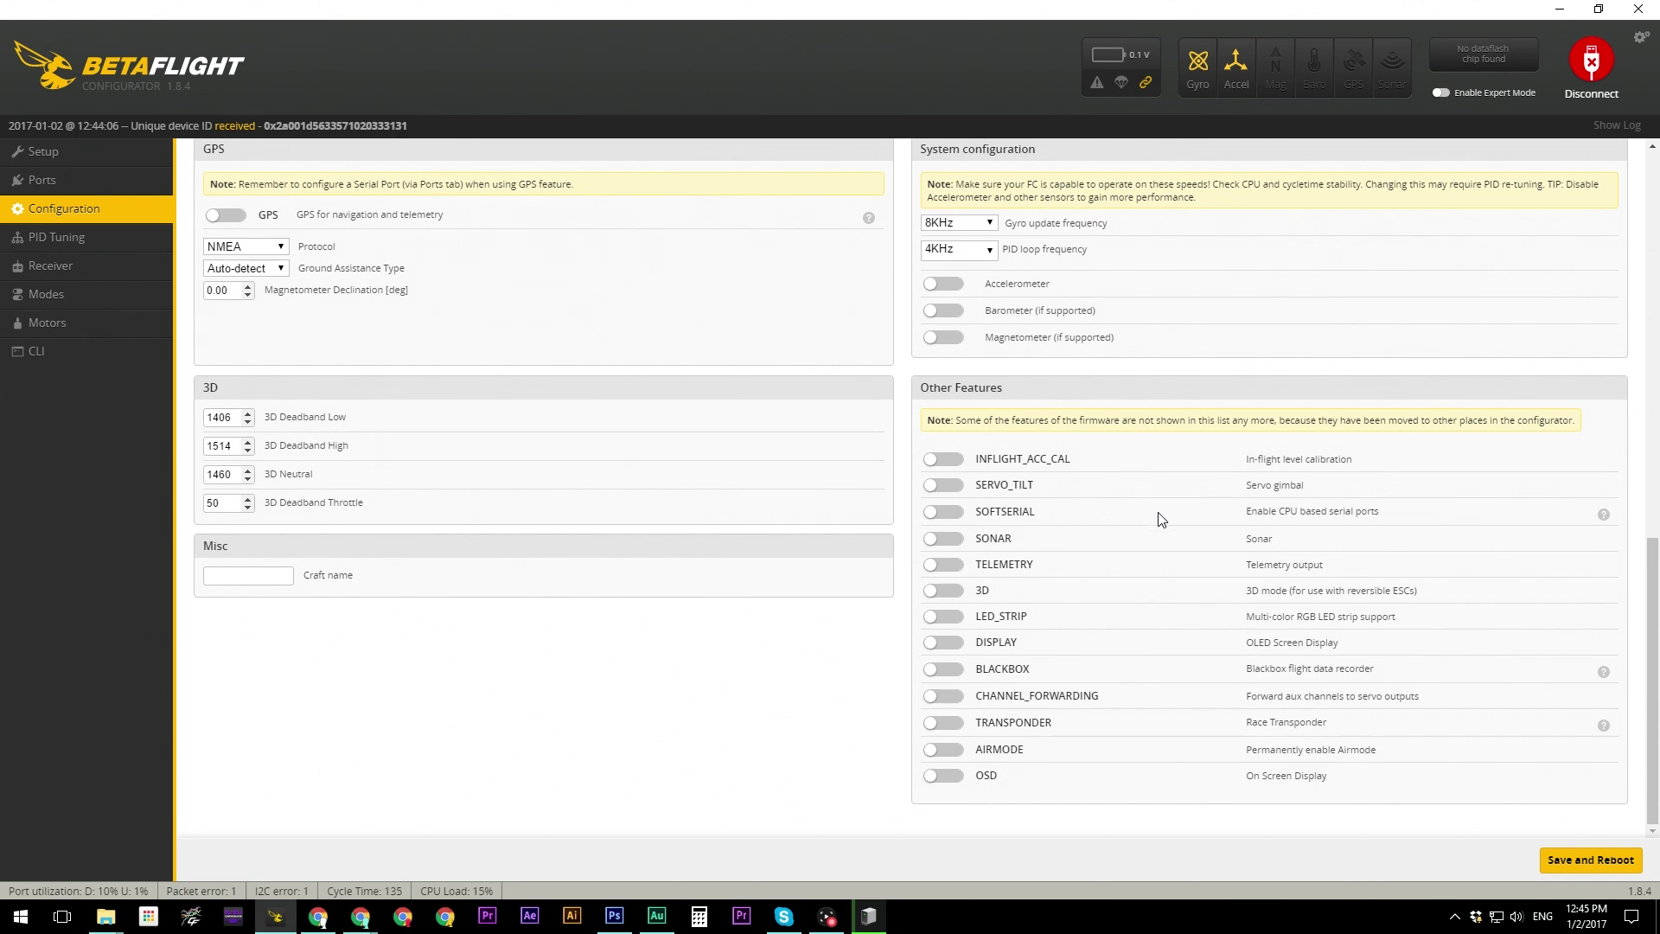
{"action": "left_click", "coordinate": [944, 750]}
{"action": "scroll", "coordinate": [1304, 655], "scroll_direction": "up", "scroll_amount": 9}
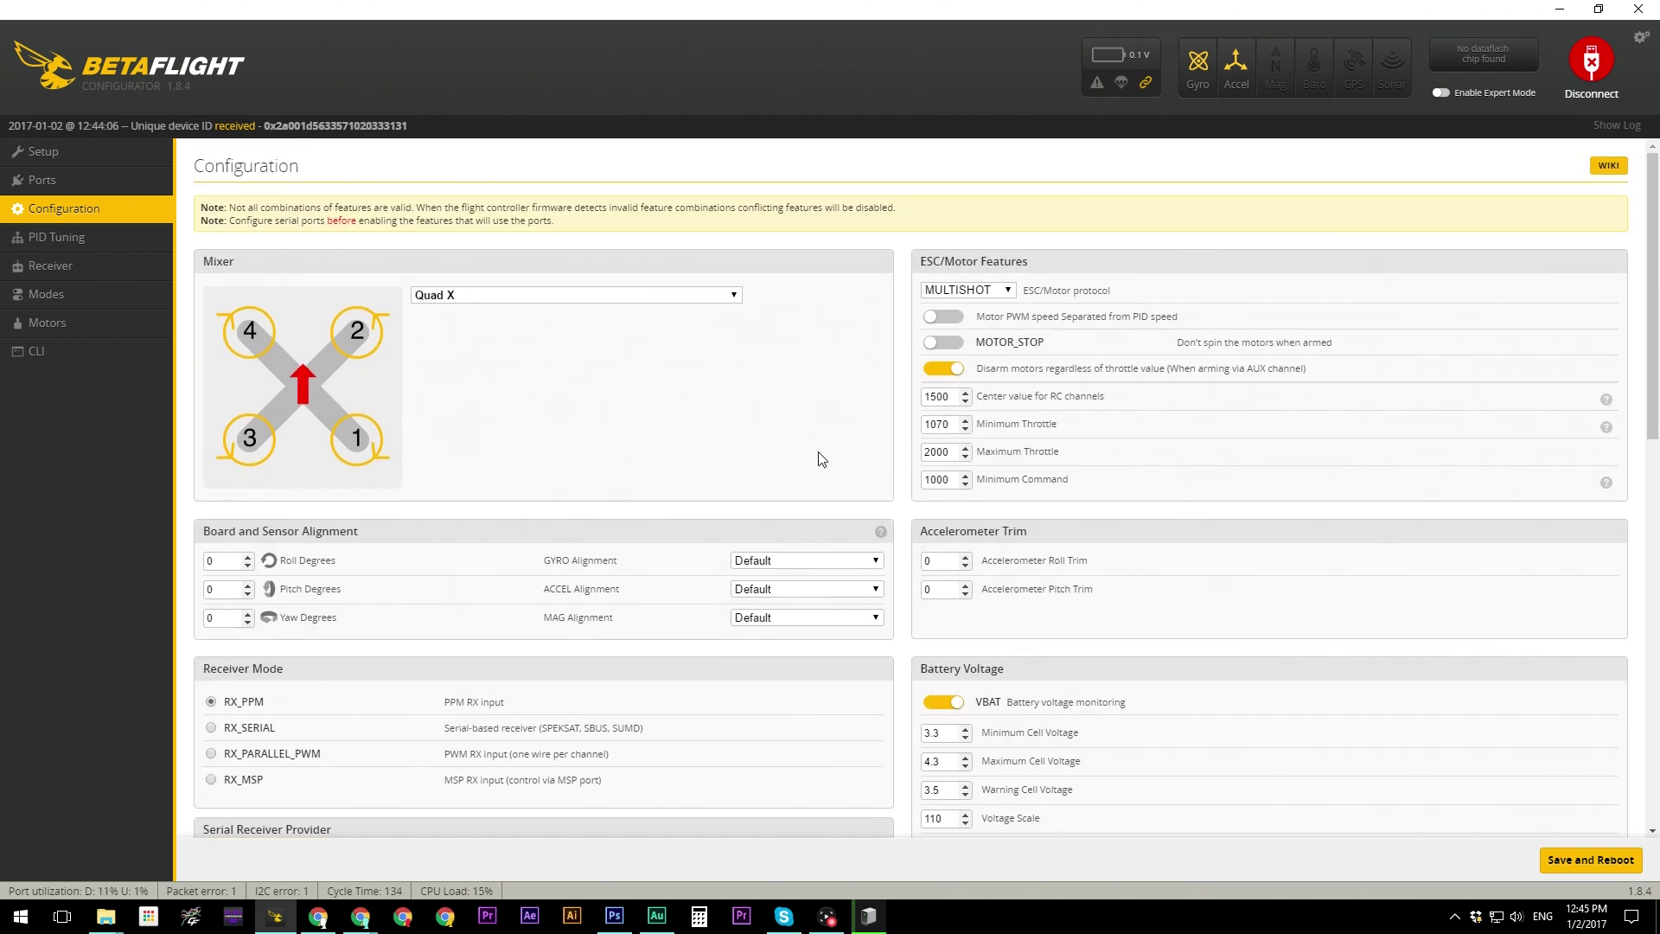
{"action": "left_click", "coordinate": [1583, 861]}
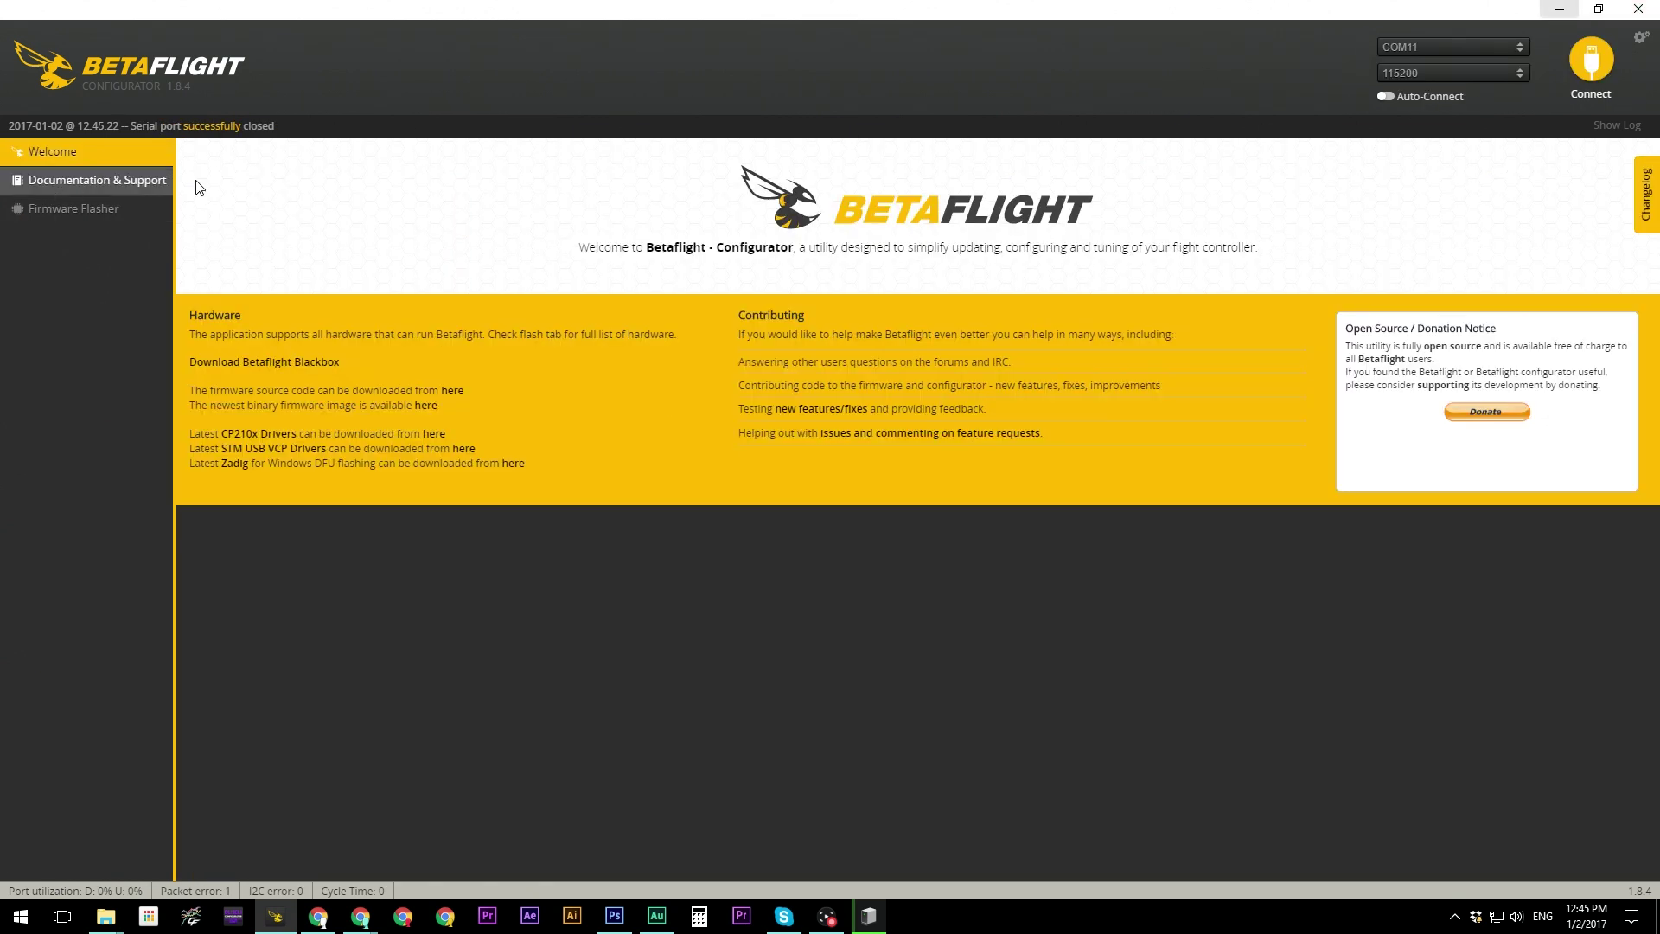
Reconnect to the flight controller and open its PID tuning settings
{"action": "left_click", "coordinate": [1596, 76]}
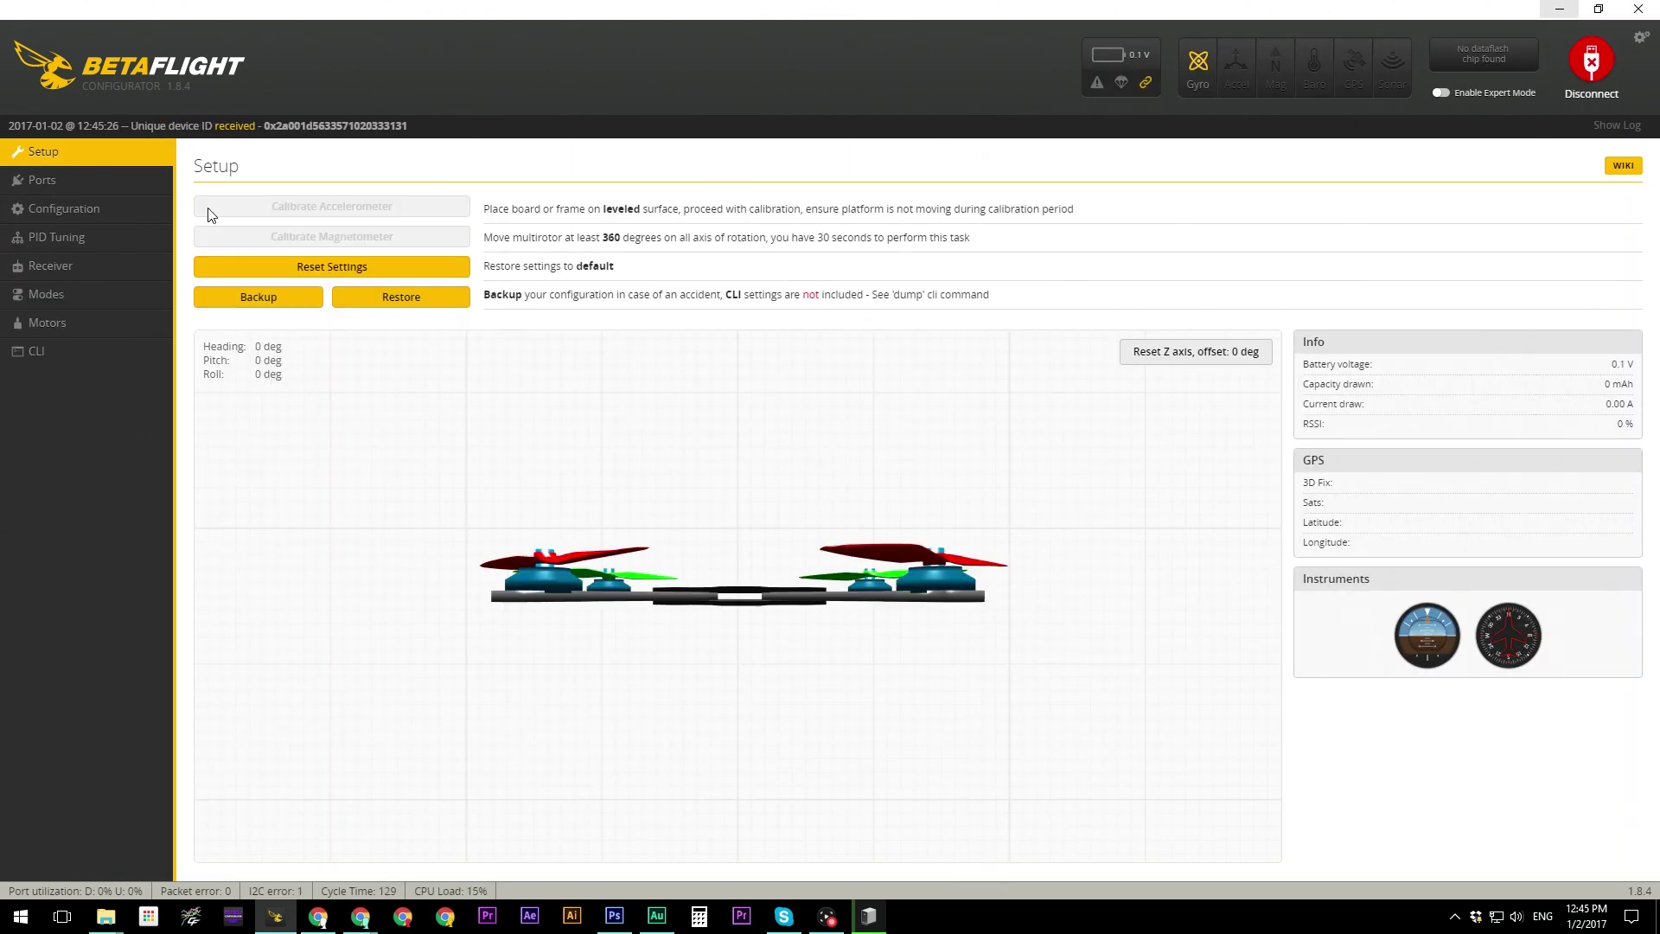
{"action": "left_click", "coordinate": [93, 240]}
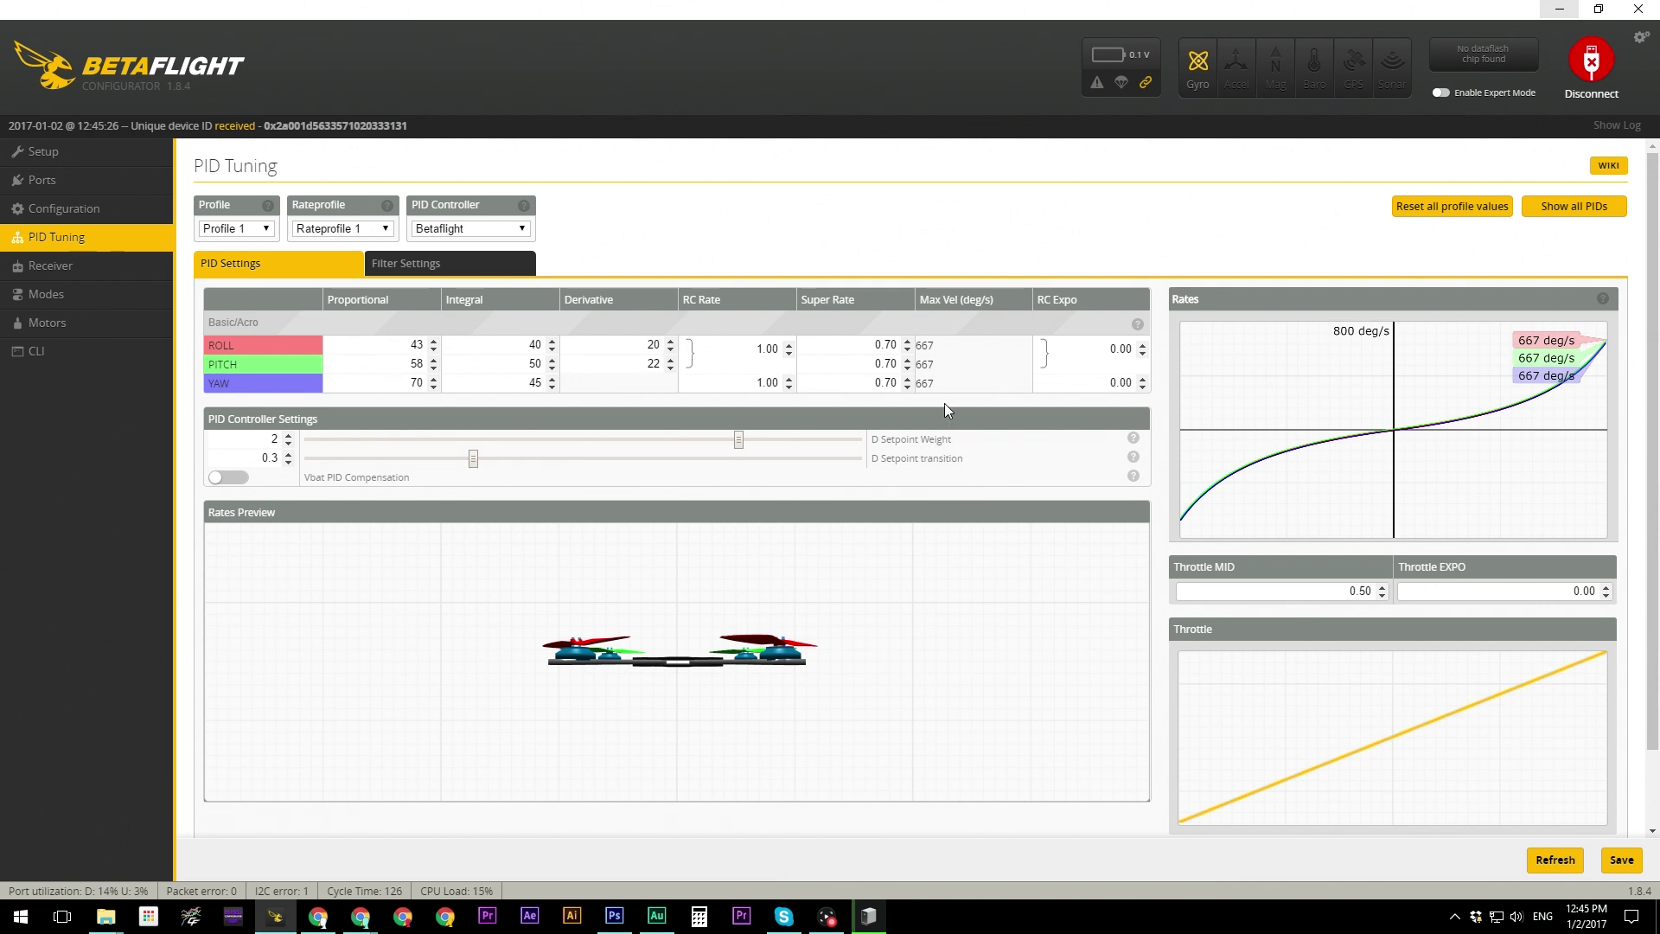
Try a roll Super Rate of 0.85, and return it to 0.70
{"action": "left_click", "coordinate": [907, 344]}
{"action": "left_click", "coordinate": [907, 343]}
{"action": "left_click", "coordinate": [907, 344]}
{"action": "left_click", "coordinate": [907, 343]}
{"action": "left_click", "coordinate": [907, 343]}
{"action": "left_click", "coordinate": [907, 343]}
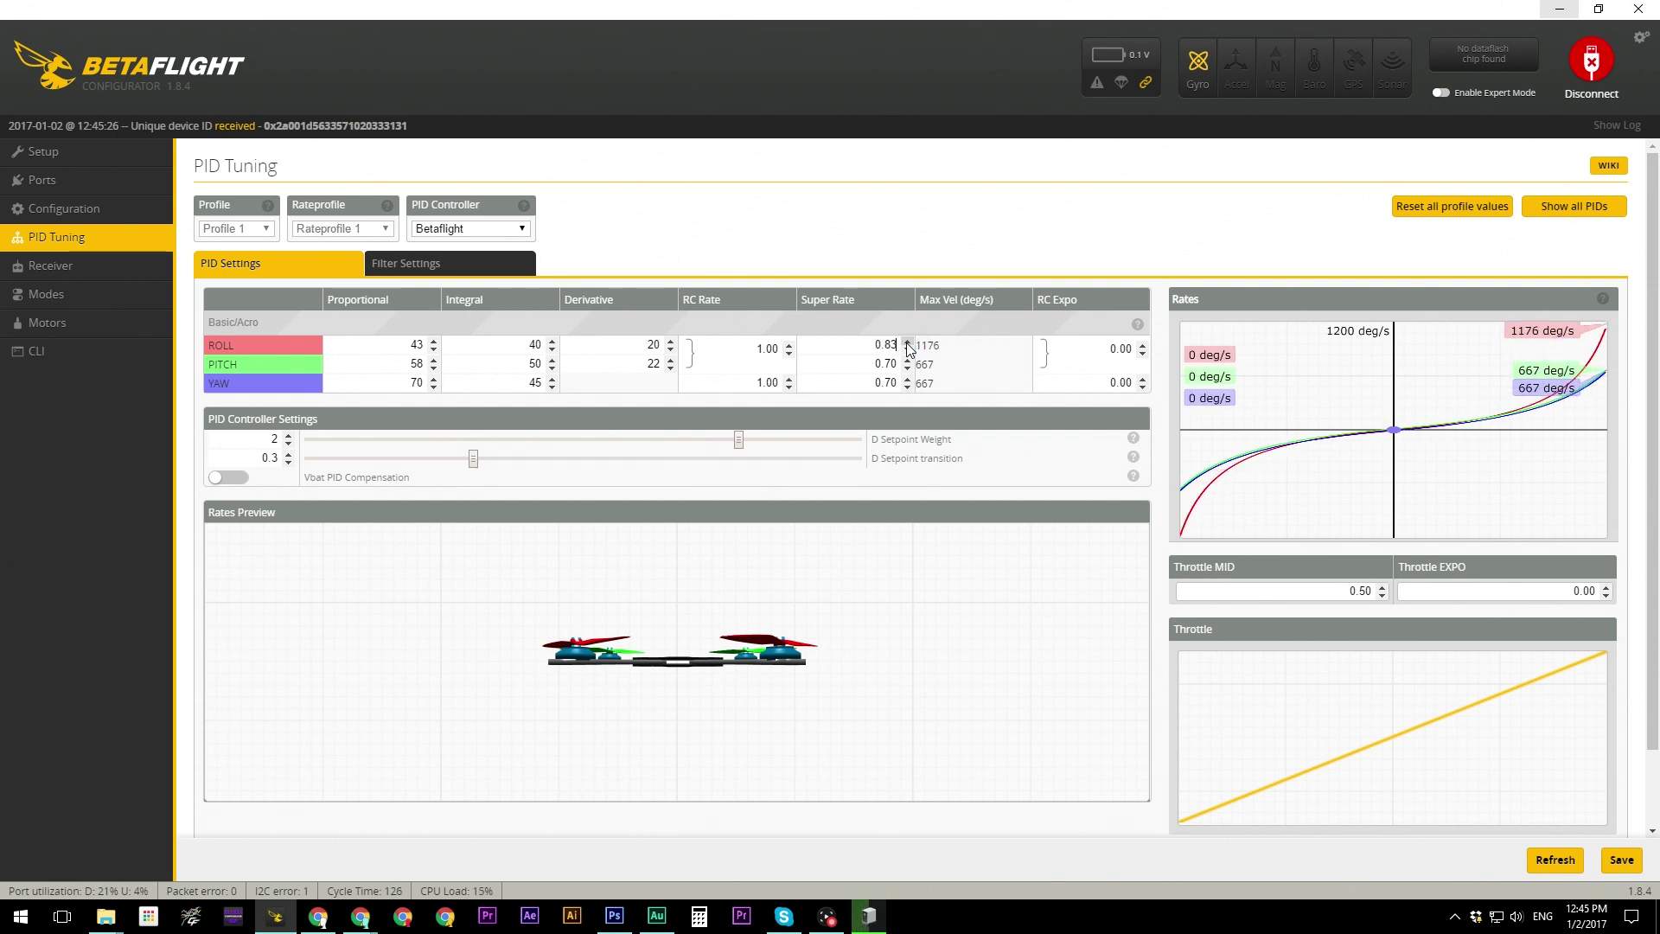
{"action": "left_click", "coordinate": [908, 343]}
{"action": "left_click", "coordinate": [907, 343]}
{"action": "left_click", "coordinate": [907, 343]}
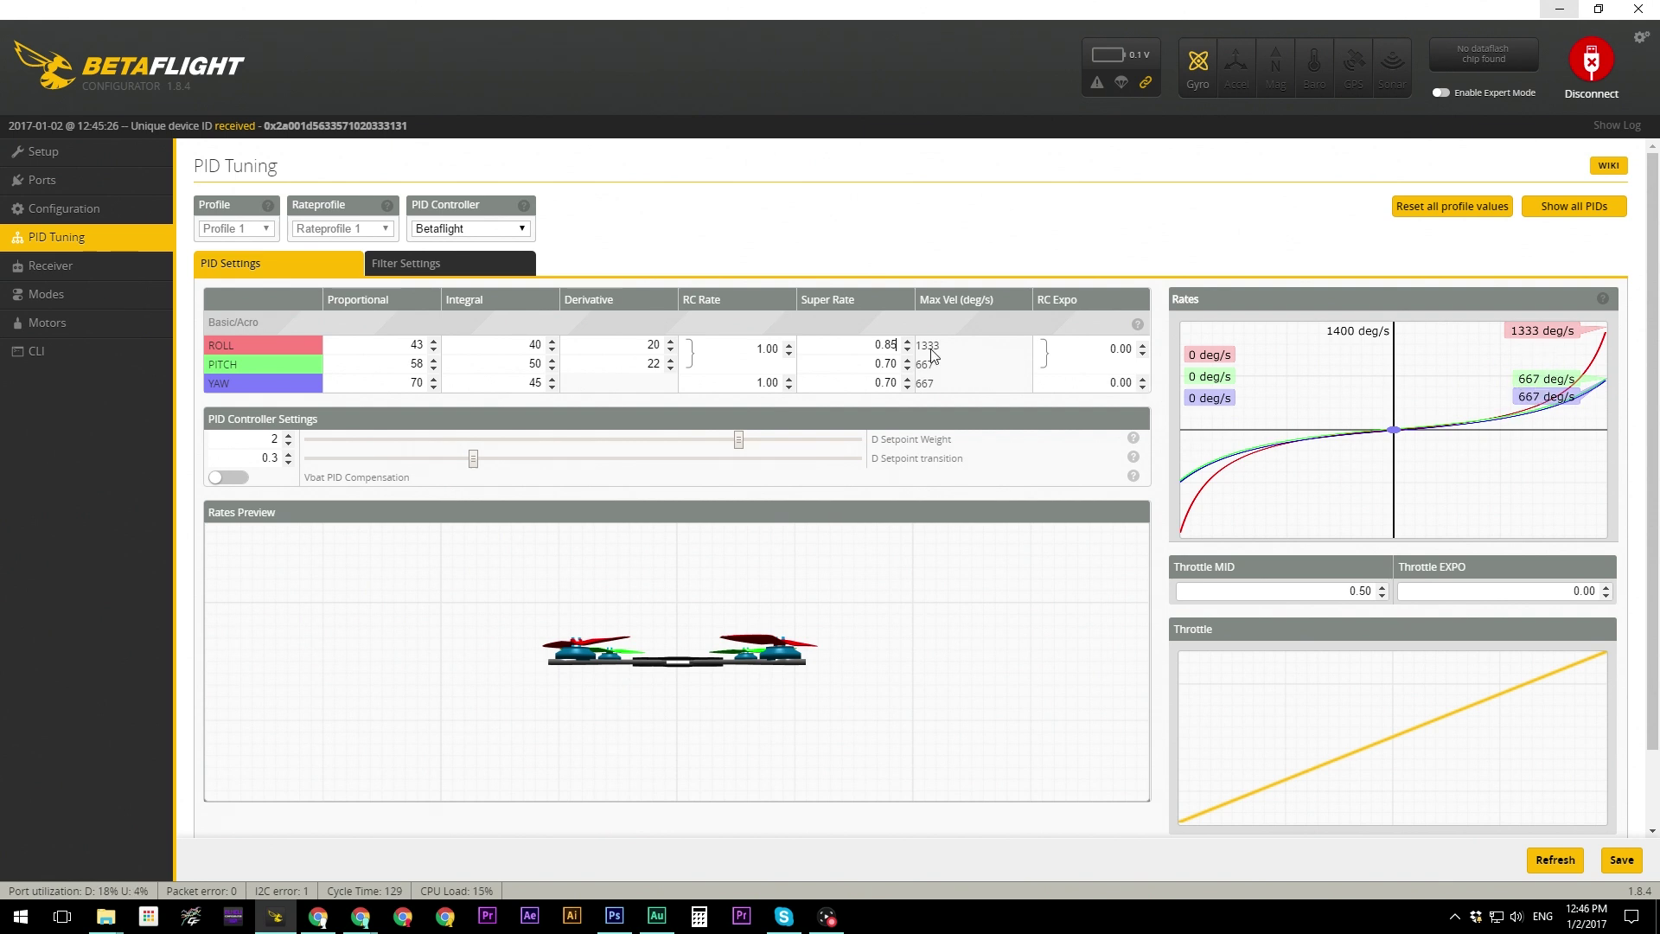
{"action": "scroll", "coordinate": [906, 354], "scroll_direction": "down", "scroll_amount": 15}
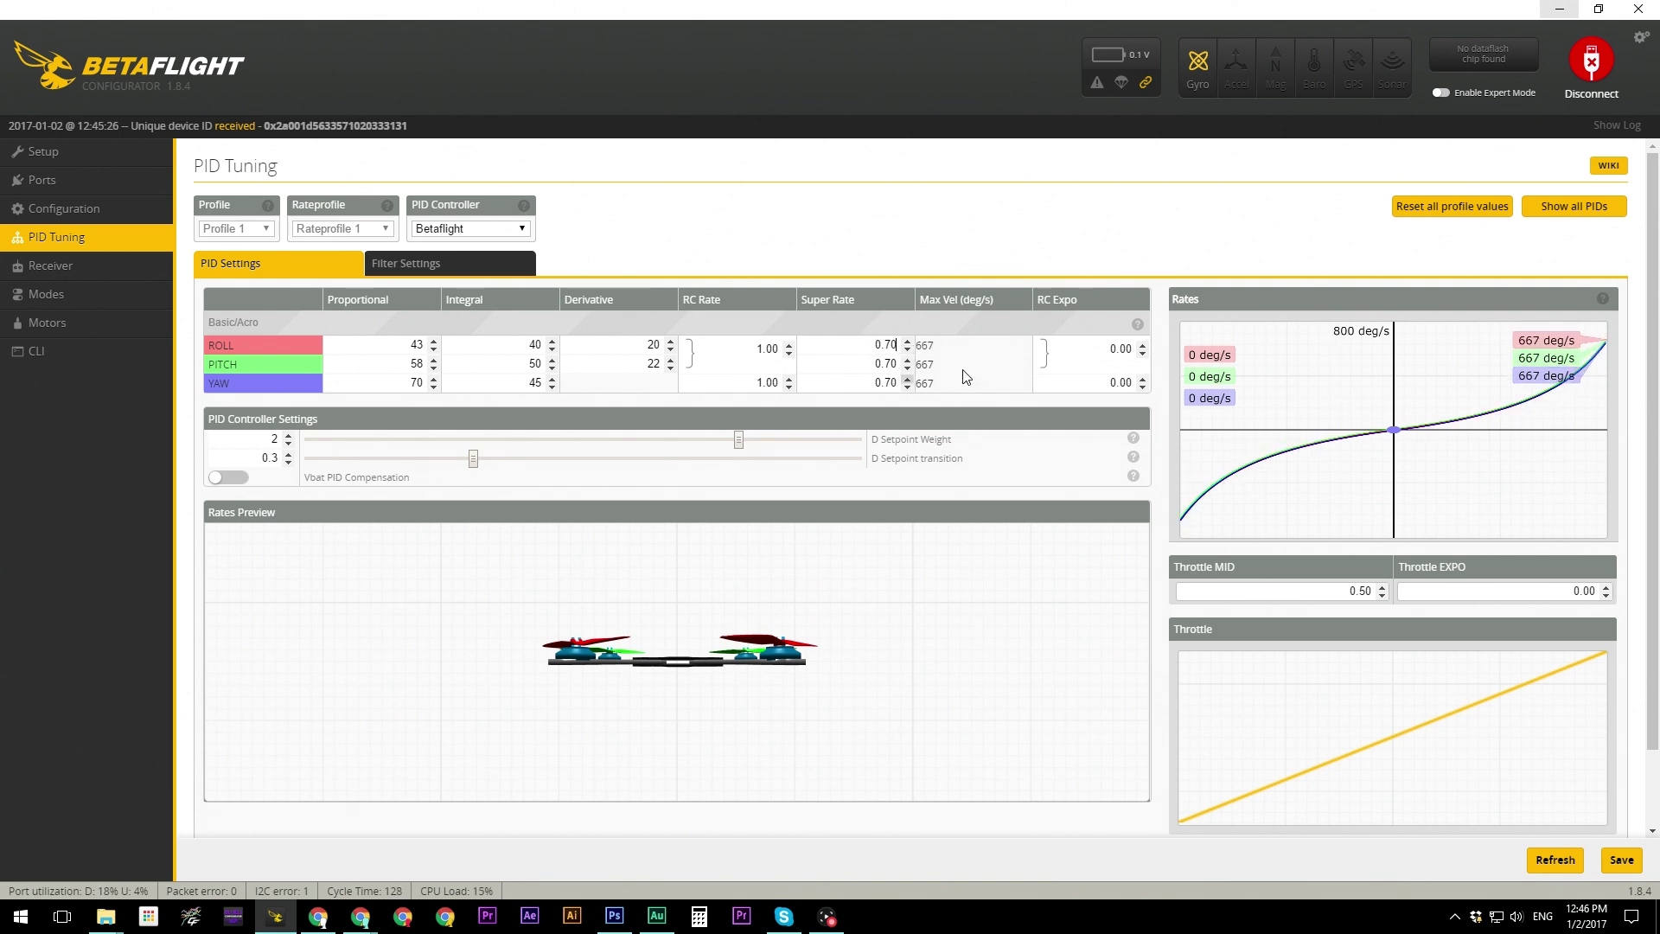
Set TPA to 0.15 and the TPA Breakpoint to 1600, and save the tuning values
{"action": "scroll", "coordinate": [994, 484], "scroll_direction": "down", "scroll_amount": 1}
{"action": "scroll", "coordinate": [1021, 498], "scroll_direction": "up", "scroll_amount": 1}
{"action": "scroll", "coordinate": [974, 490], "scroll_direction": "down", "scroll_amount": 1}
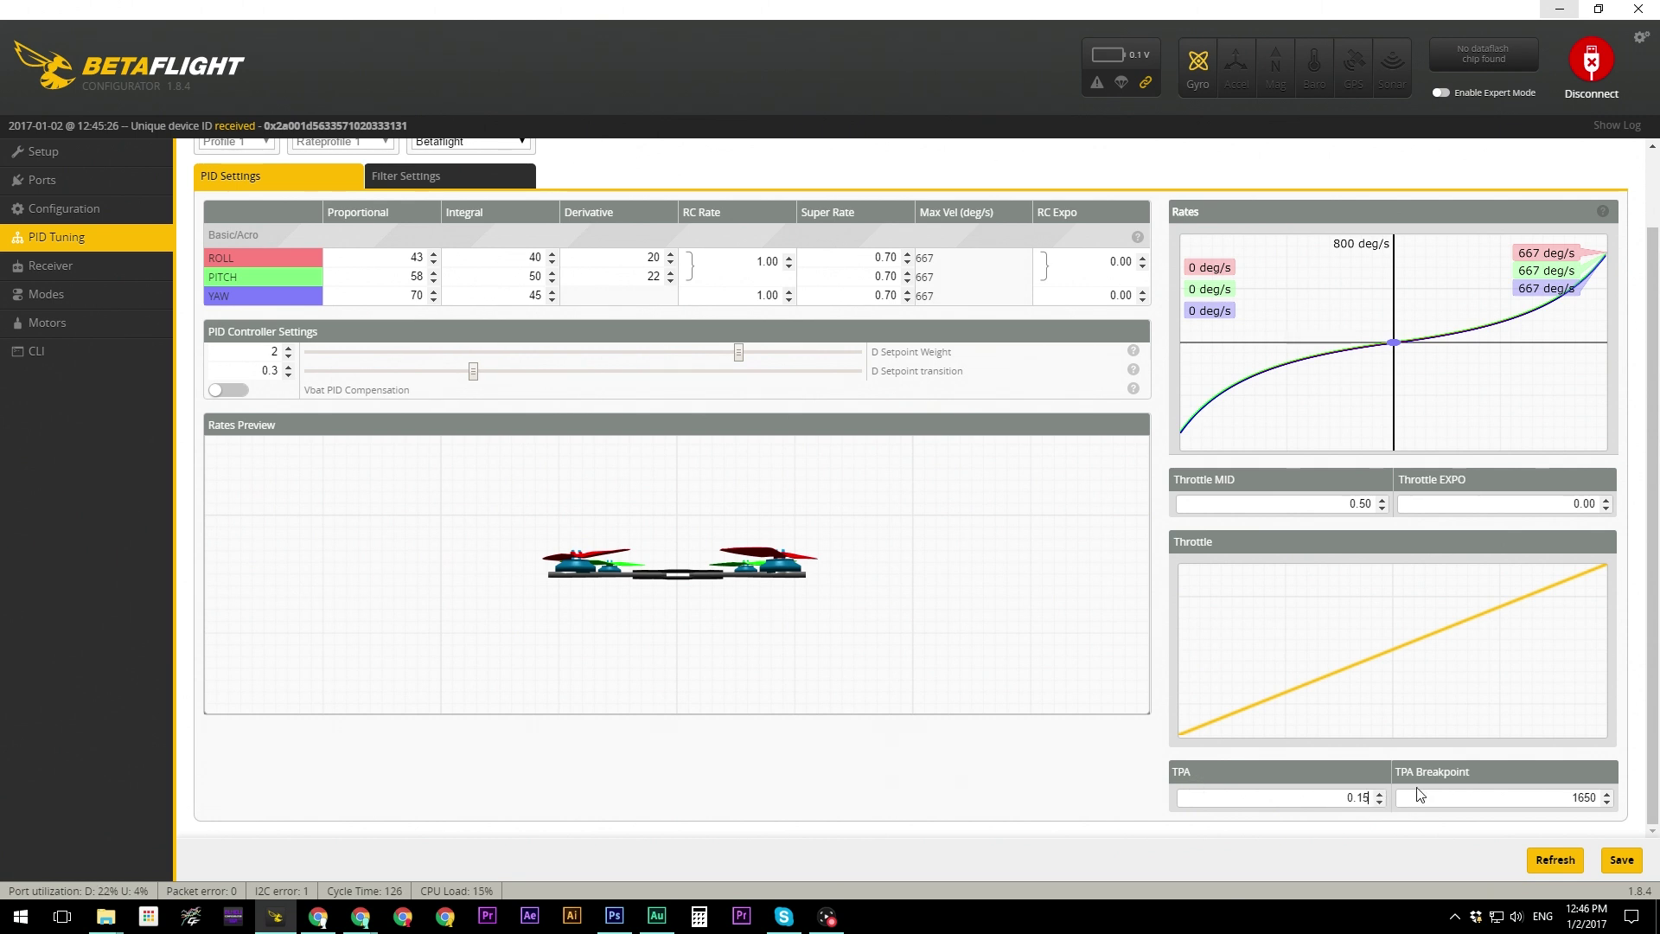
{"action": "left_click", "coordinate": [1607, 802]}
{"action": "scroll", "coordinate": [1634, 830], "scroll_direction": "up", "scroll_amount": 1}
{"action": "scroll", "coordinate": [1641, 845], "scroll_direction": "down", "scroll_amount": 1}
{"action": "left_click", "coordinate": [1622, 861]}
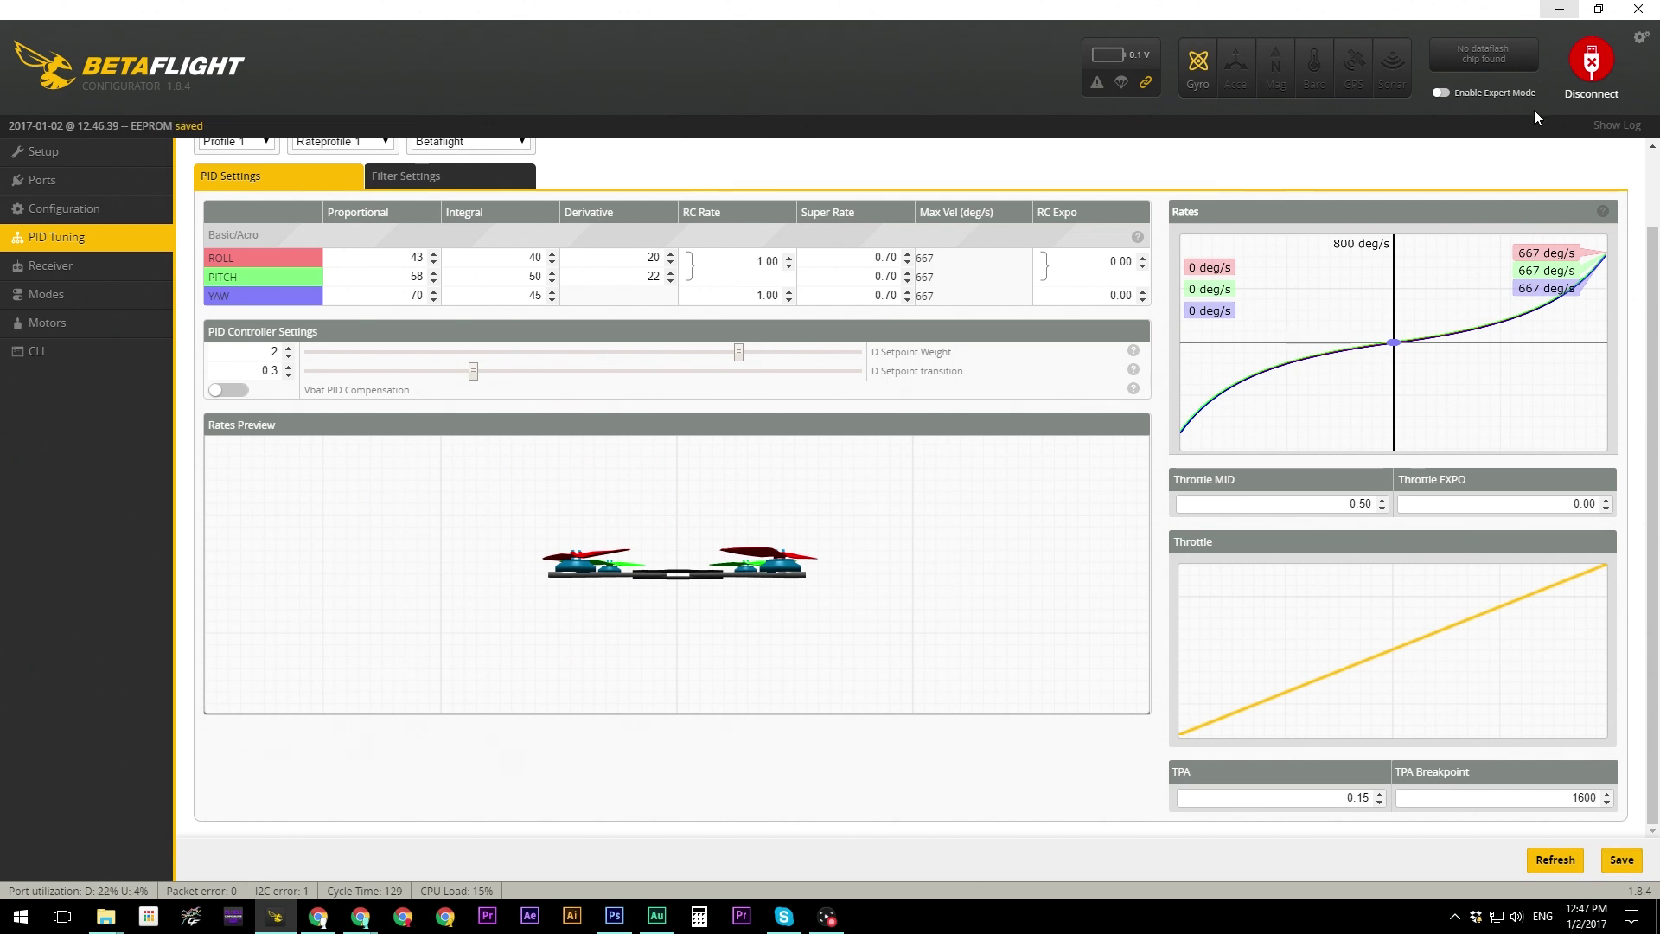
Disconnect the flight controller and launch BLHeliSuite.exe from the BLheli New New folder on the desktop
{"action": "left_click", "coordinate": [1576, 74]}
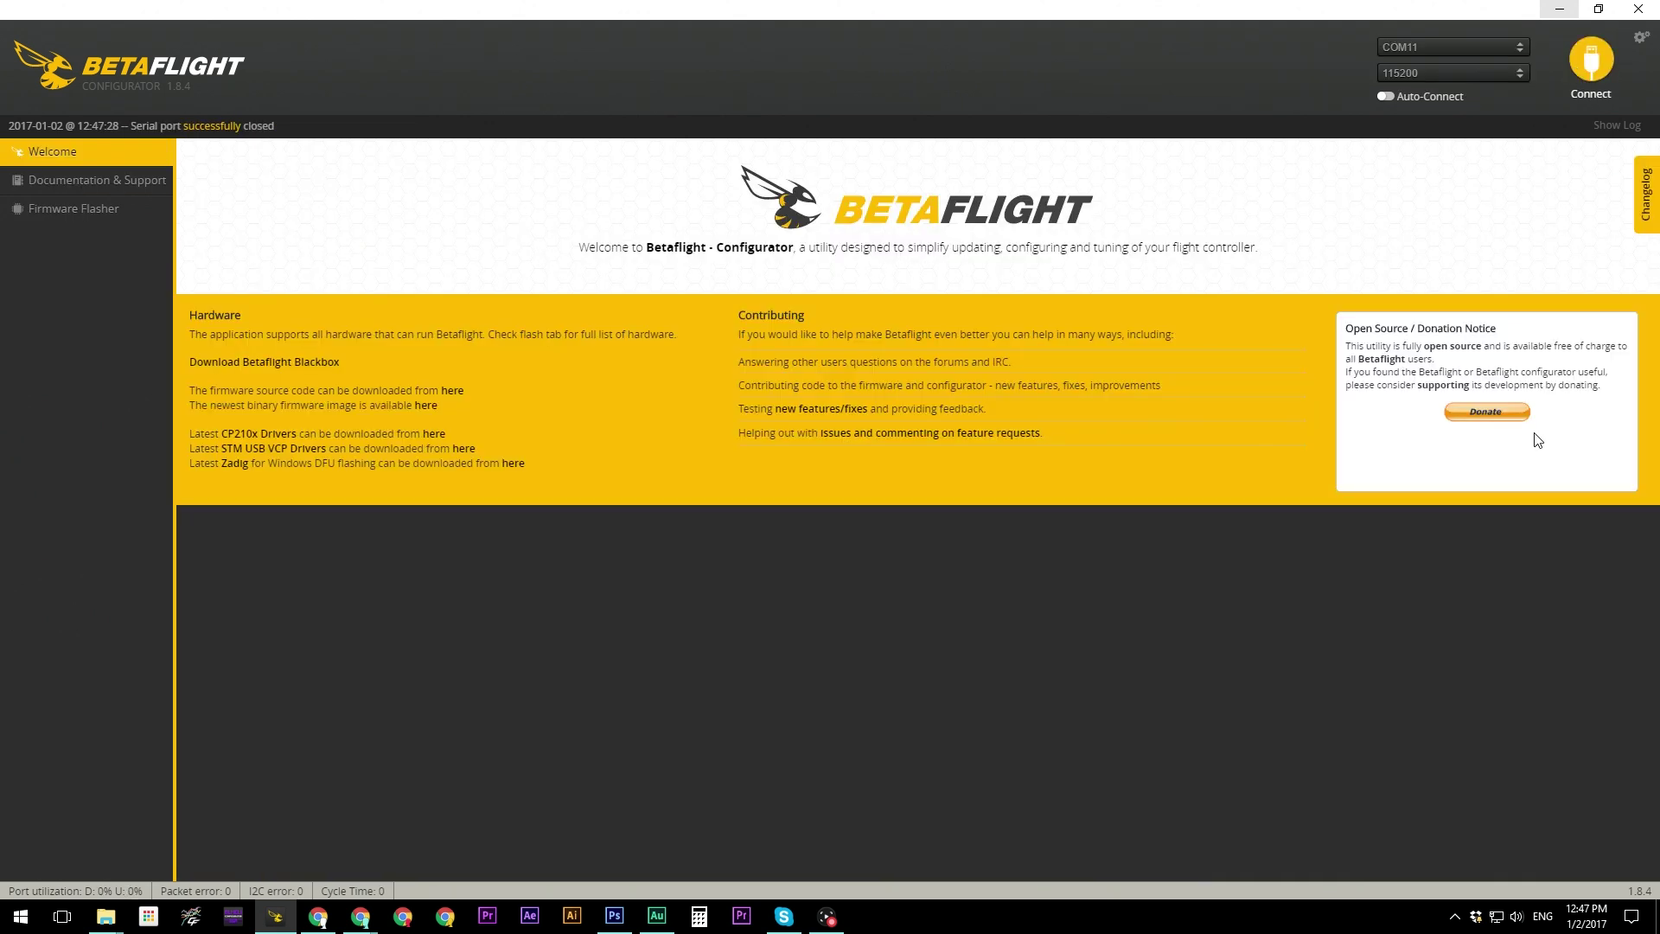
{"action": "left_click", "coordinate": [1656, 918]}
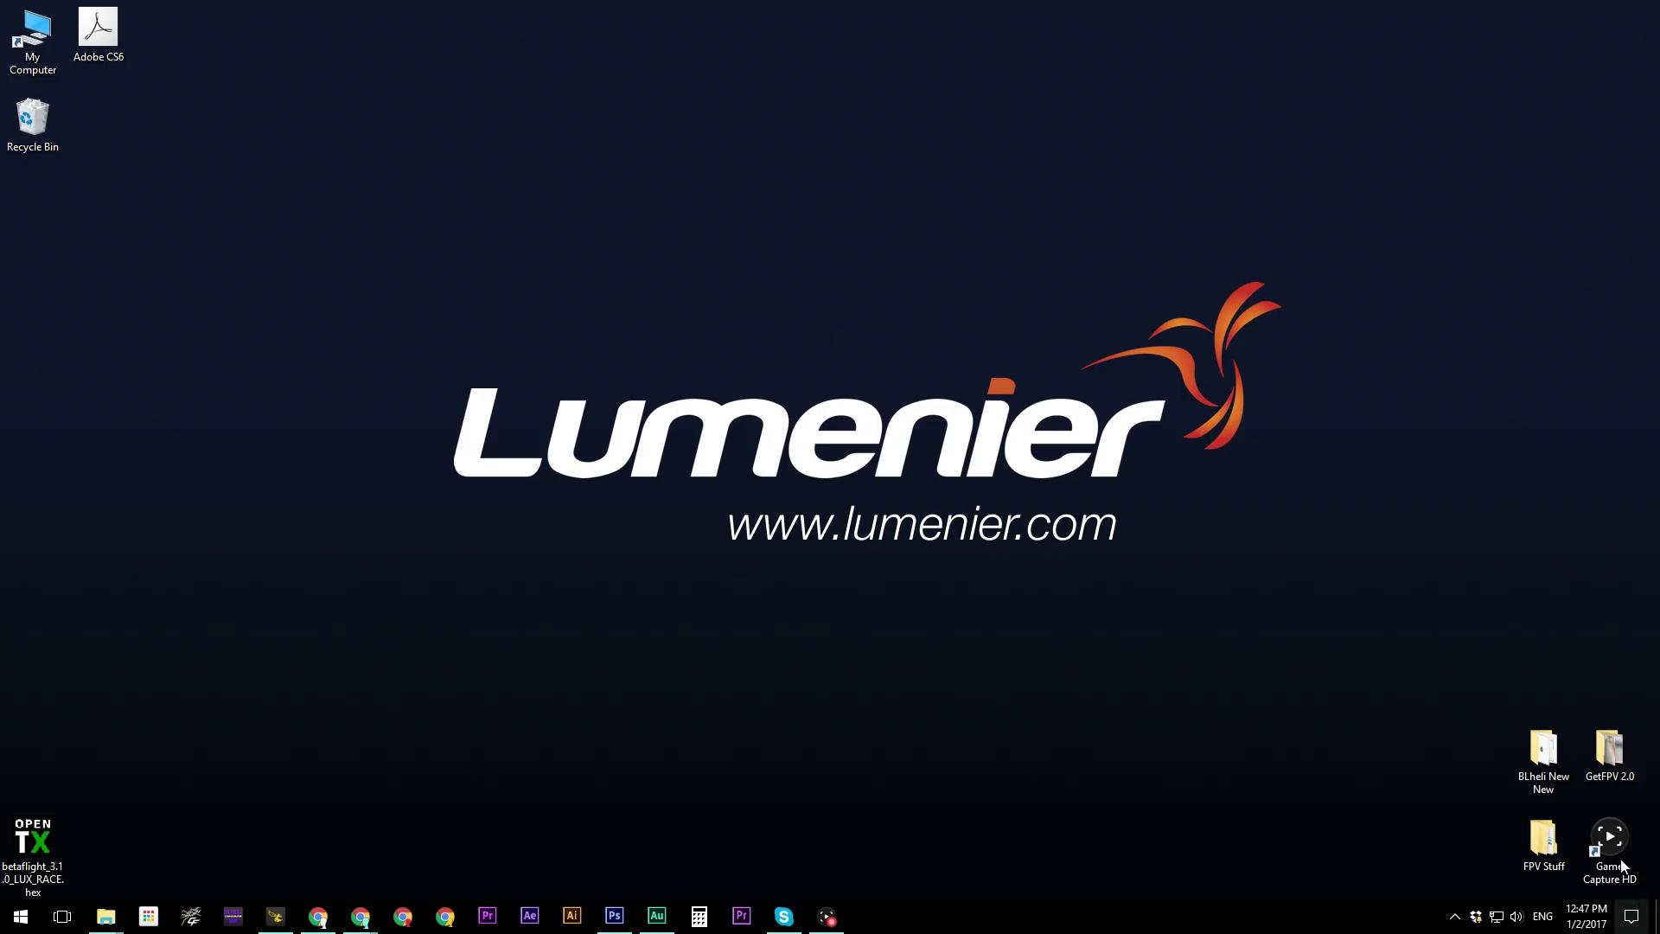
{"action": "double_click", "coordinate": [1543, 754]}
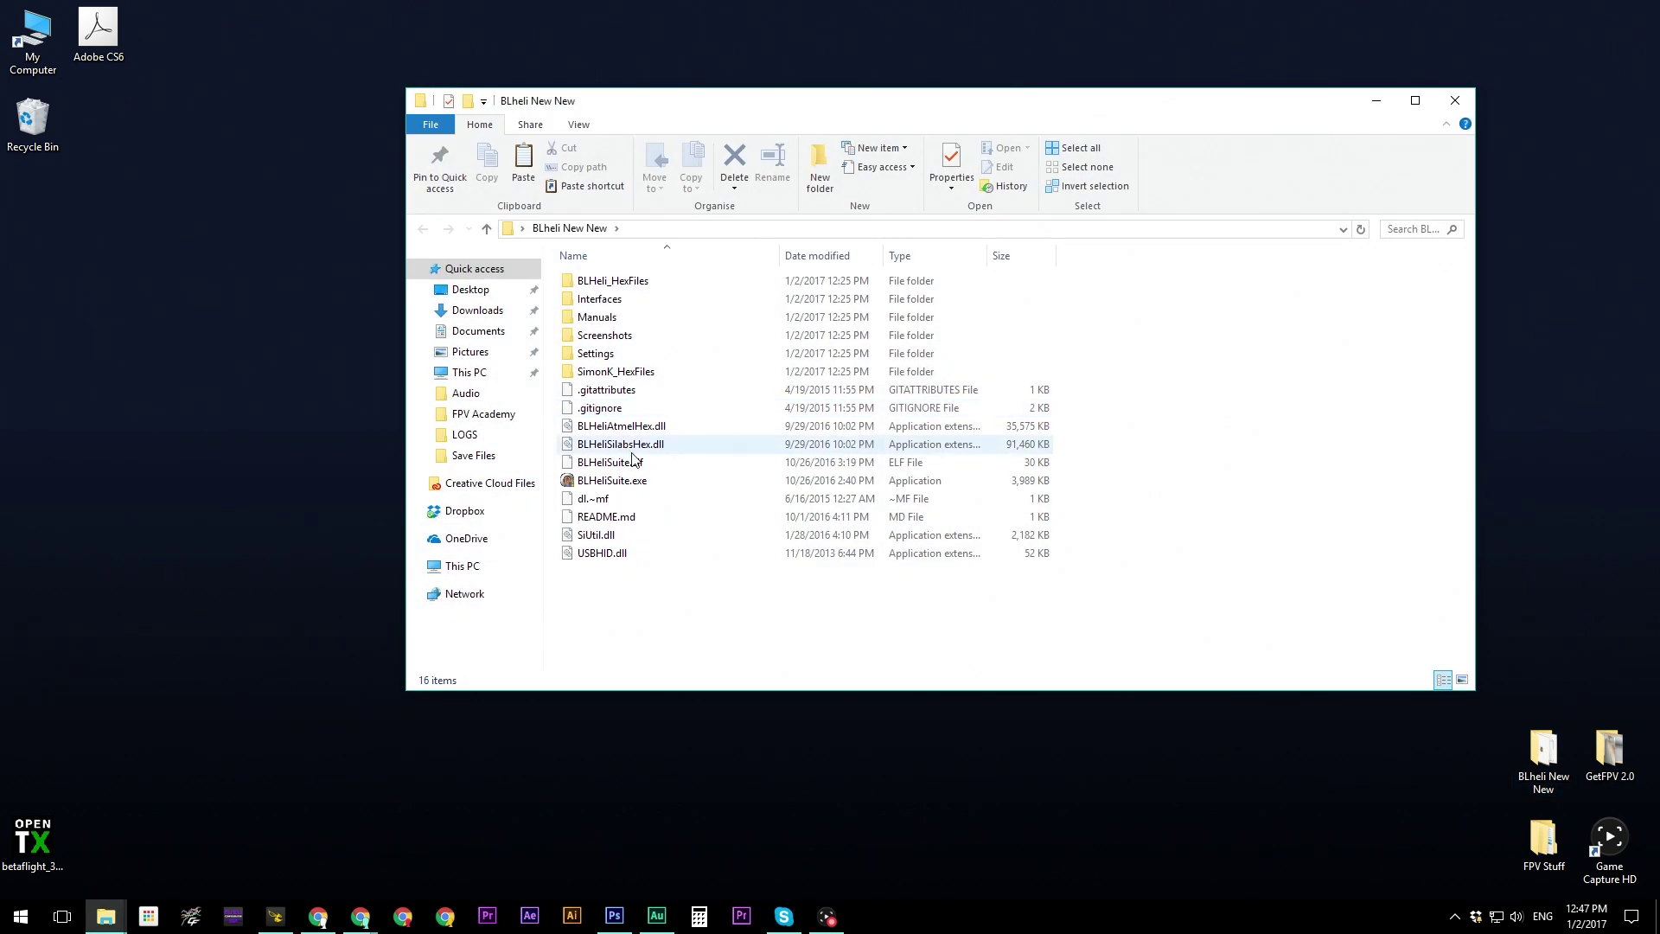
{"action": "left_click", "coordinate": [624, 483]}
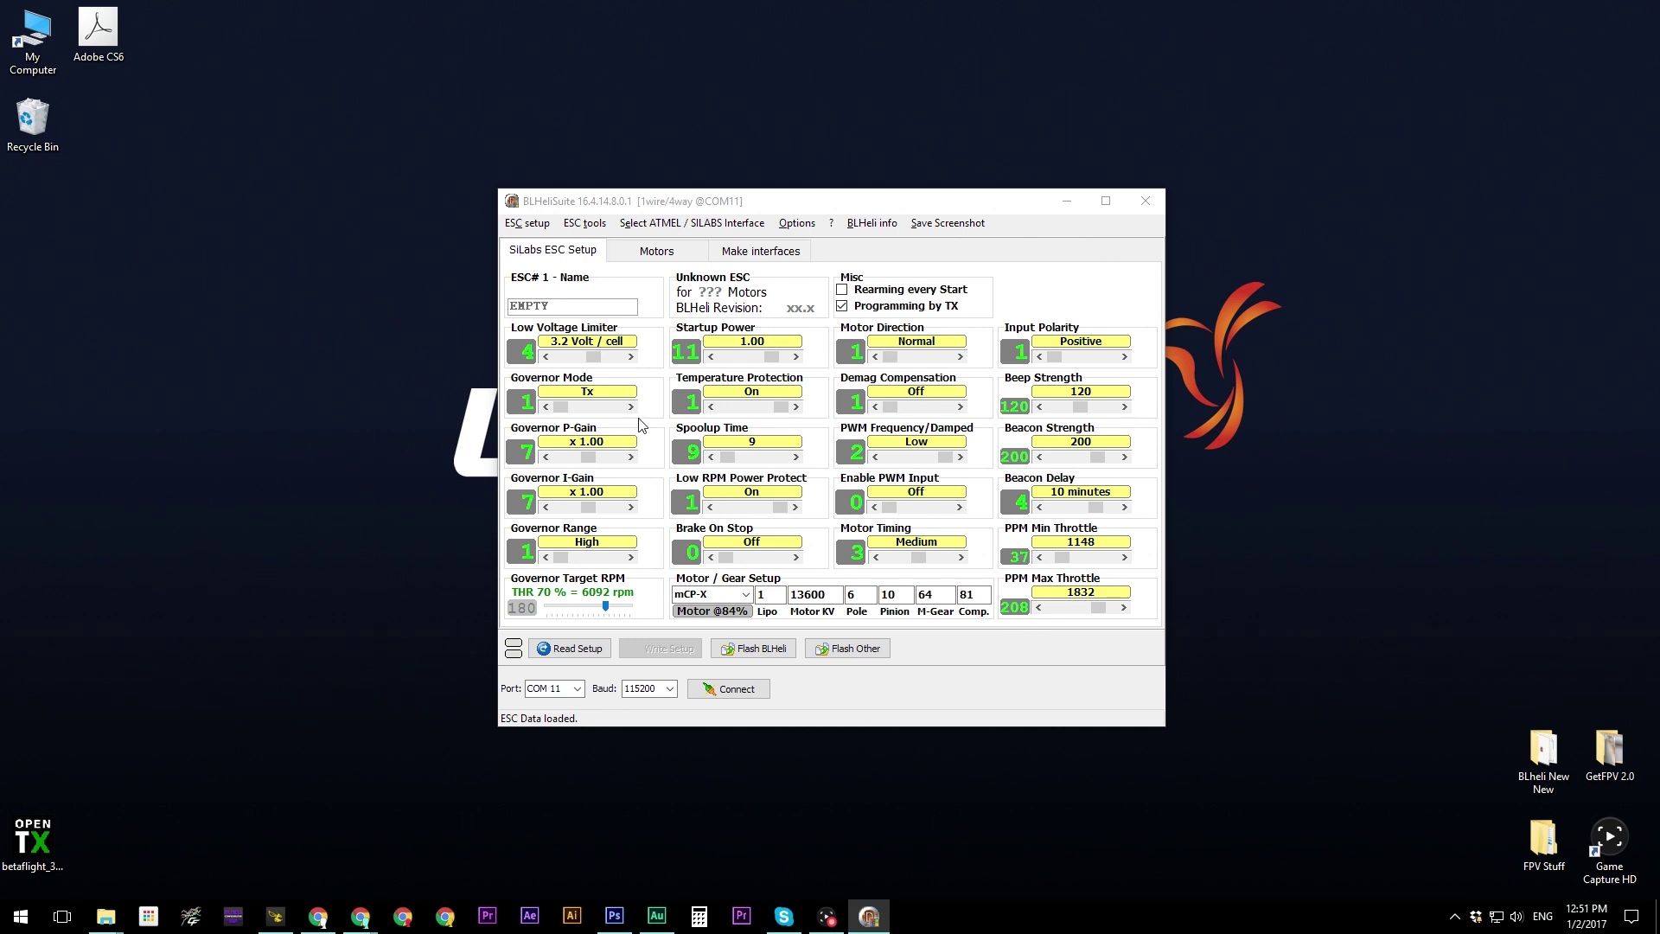
Choose the SILABS BLHeli Bootloader (Cleanflight) interface and connect through COM 11 at 115200 baud
{"action": "left_click", "coordinate": [696, 223]}
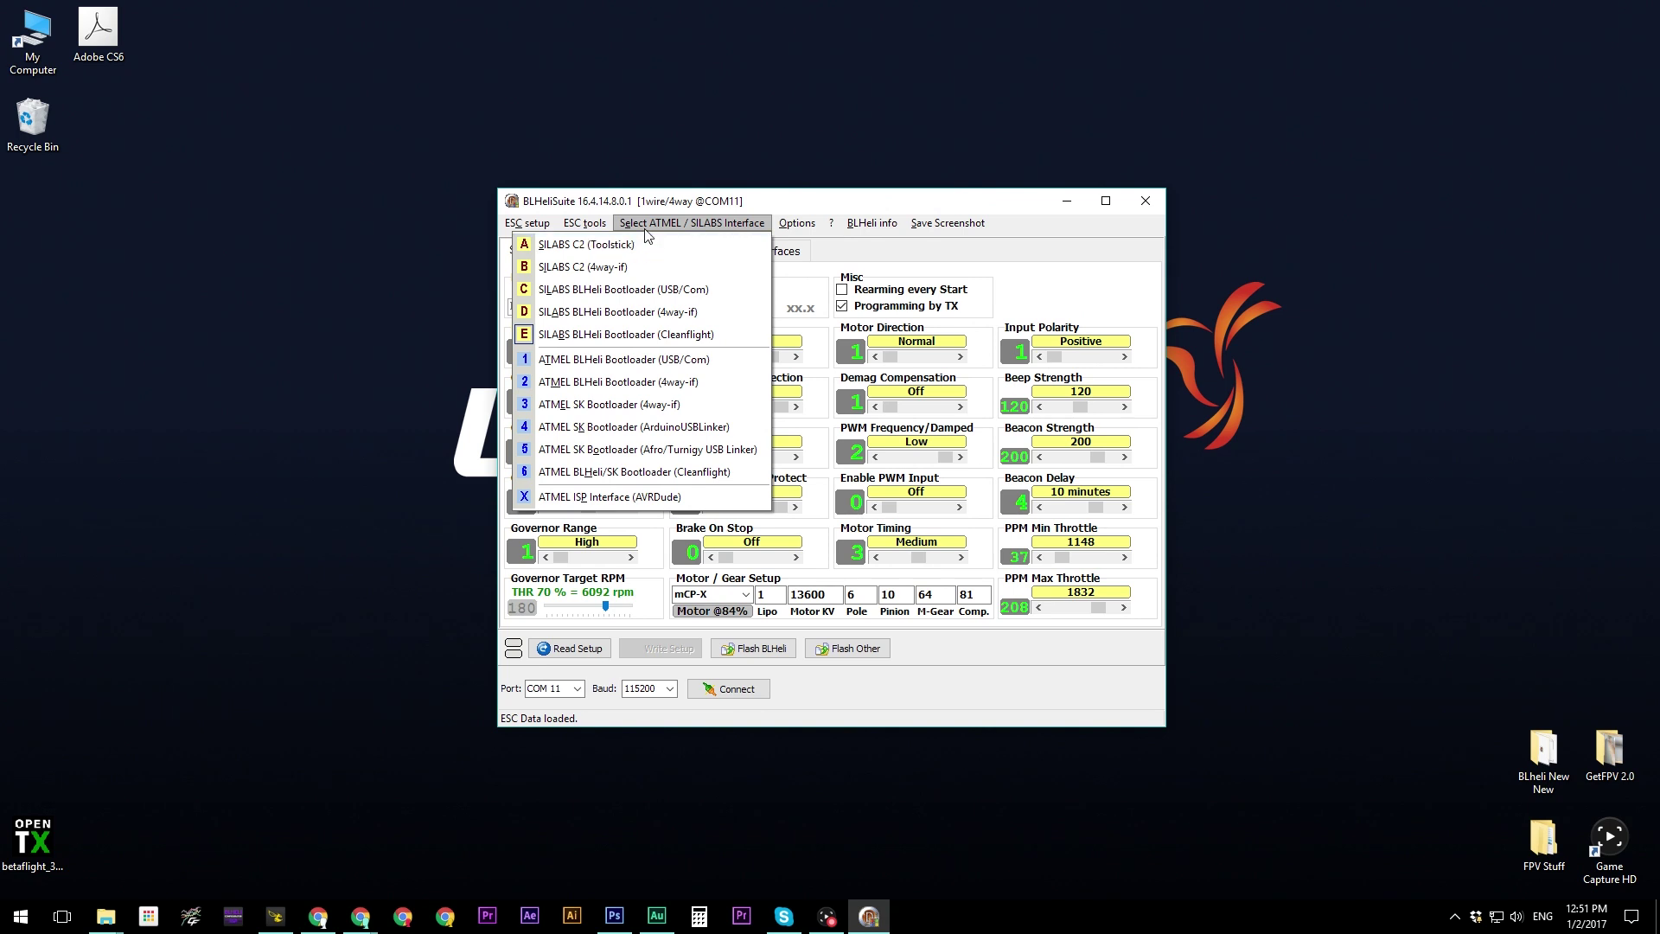
{"action": "left_click", "coordinate": [610, 338]}
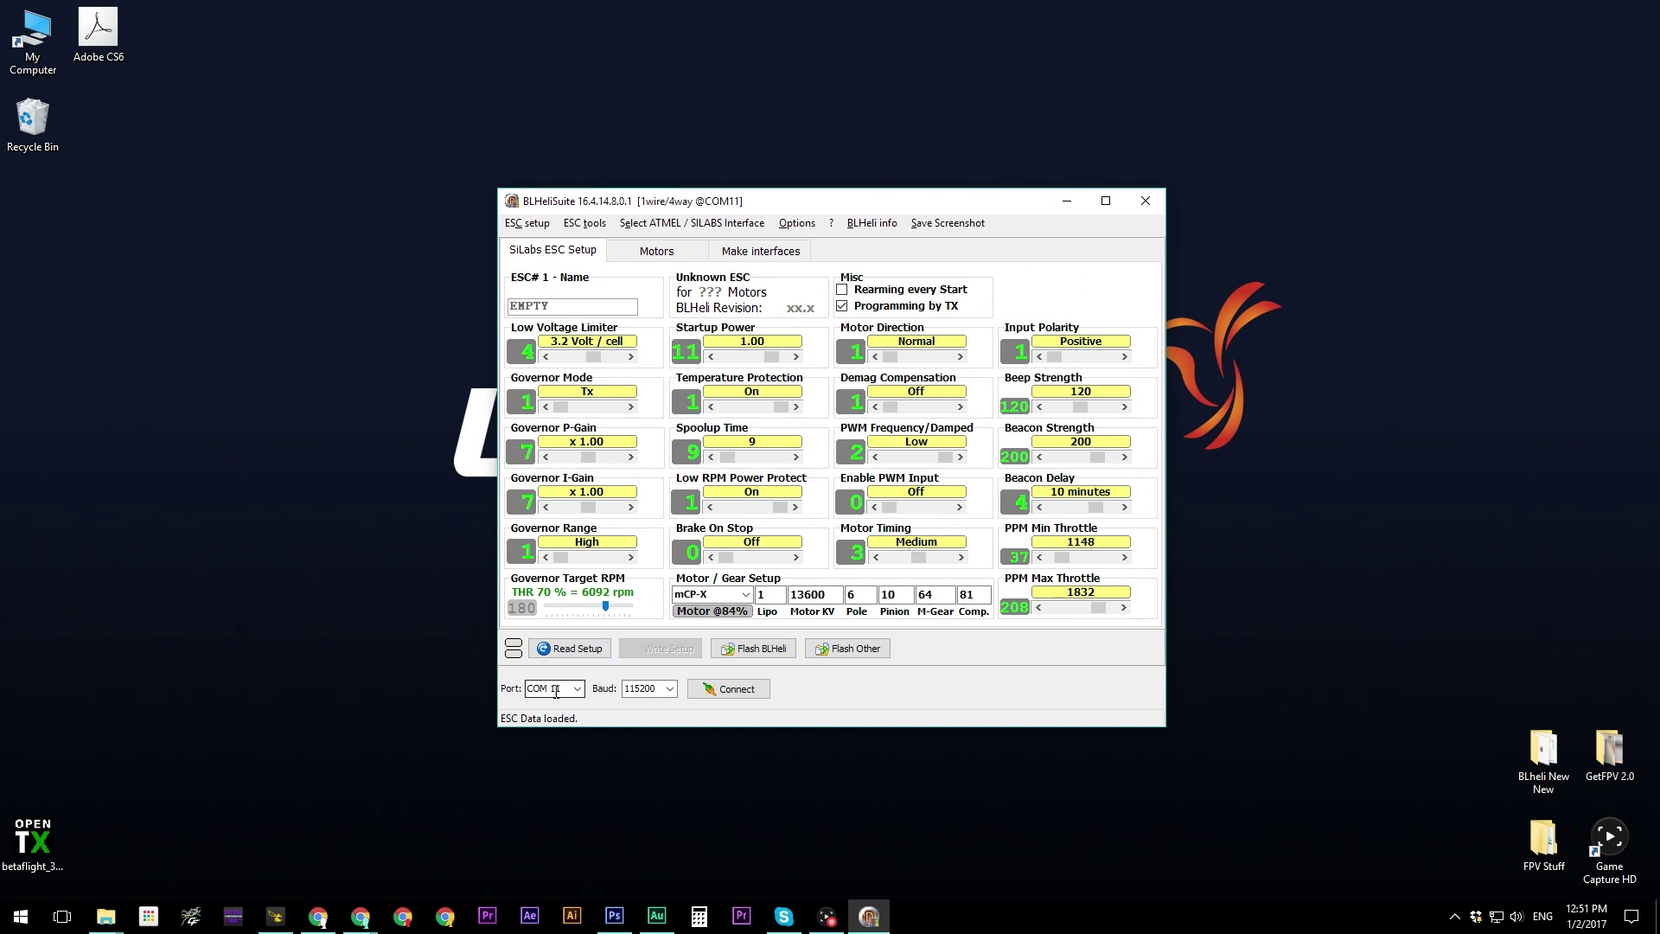
{"action": "left_click", "coordinate": [725, 691]}
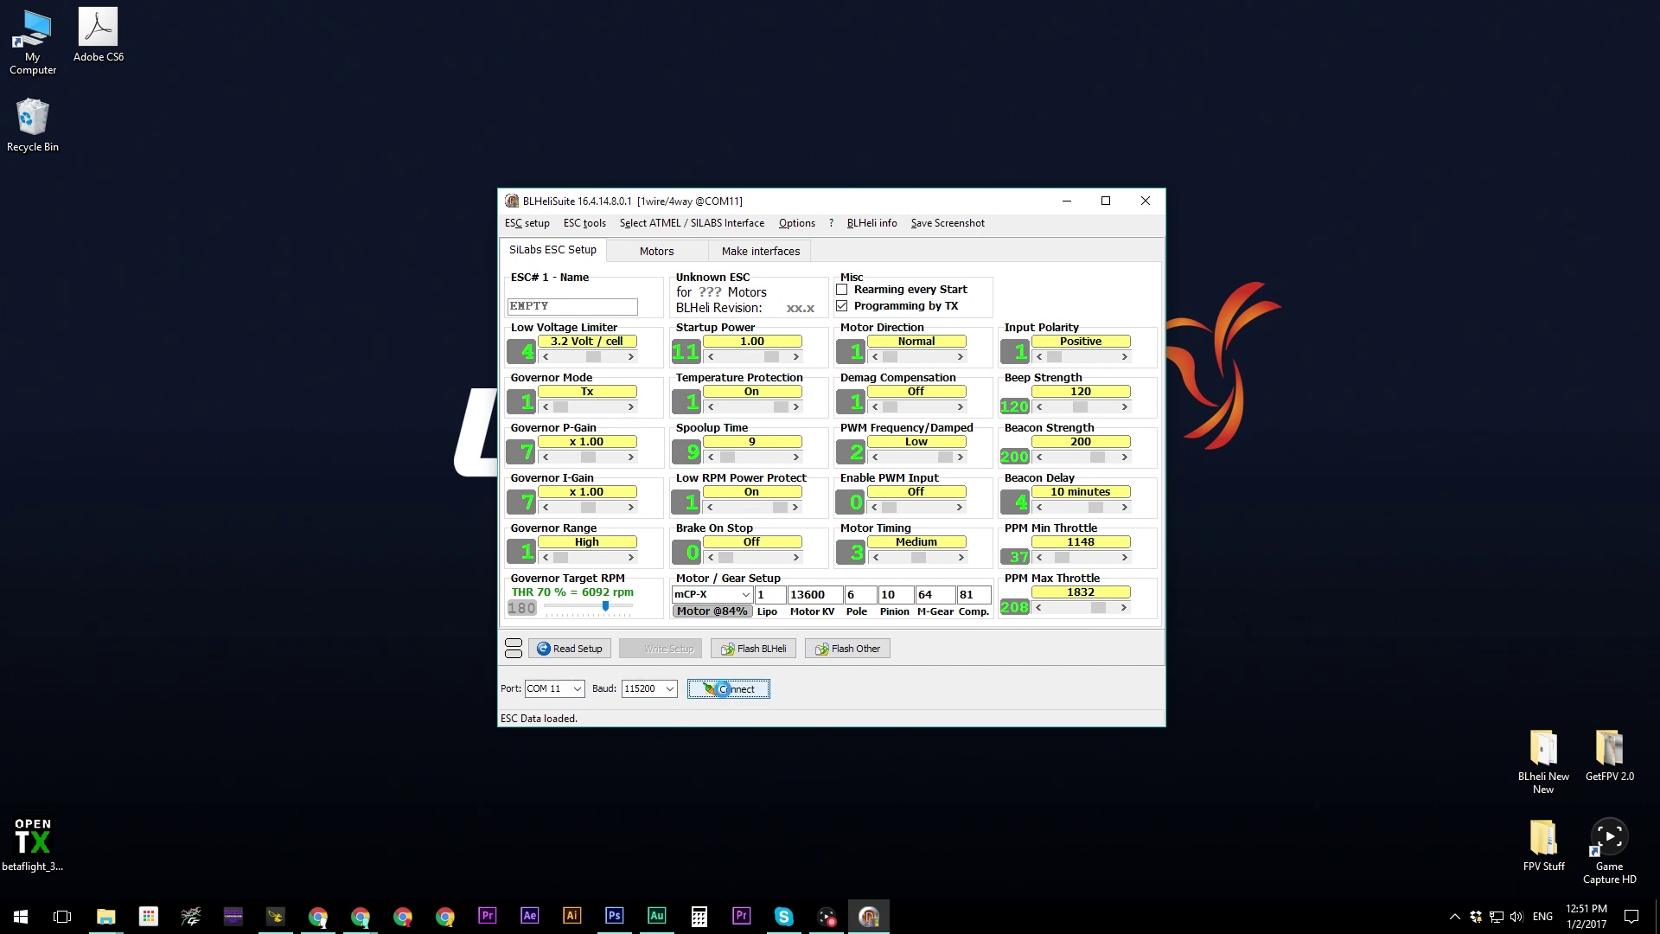
Read the setup of the connected ESCs and close the resulting information messages
{"action": "left_click", "coordinate": [573, 648]}
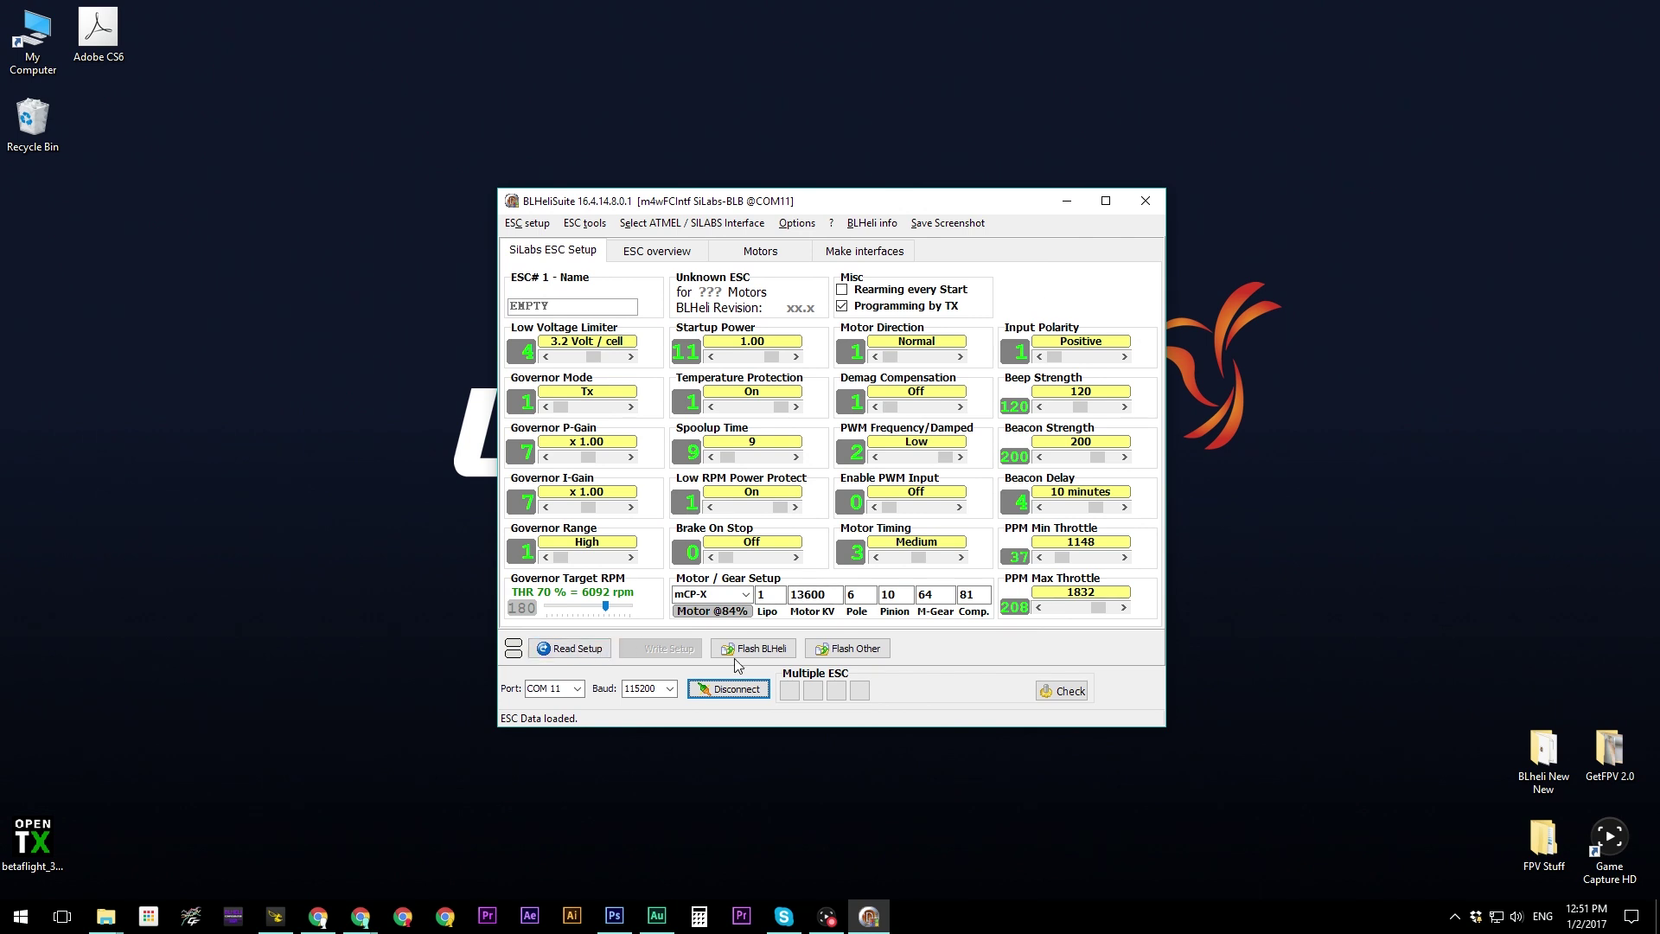
{"action": "left_click", "coordinate": [594, 650]}
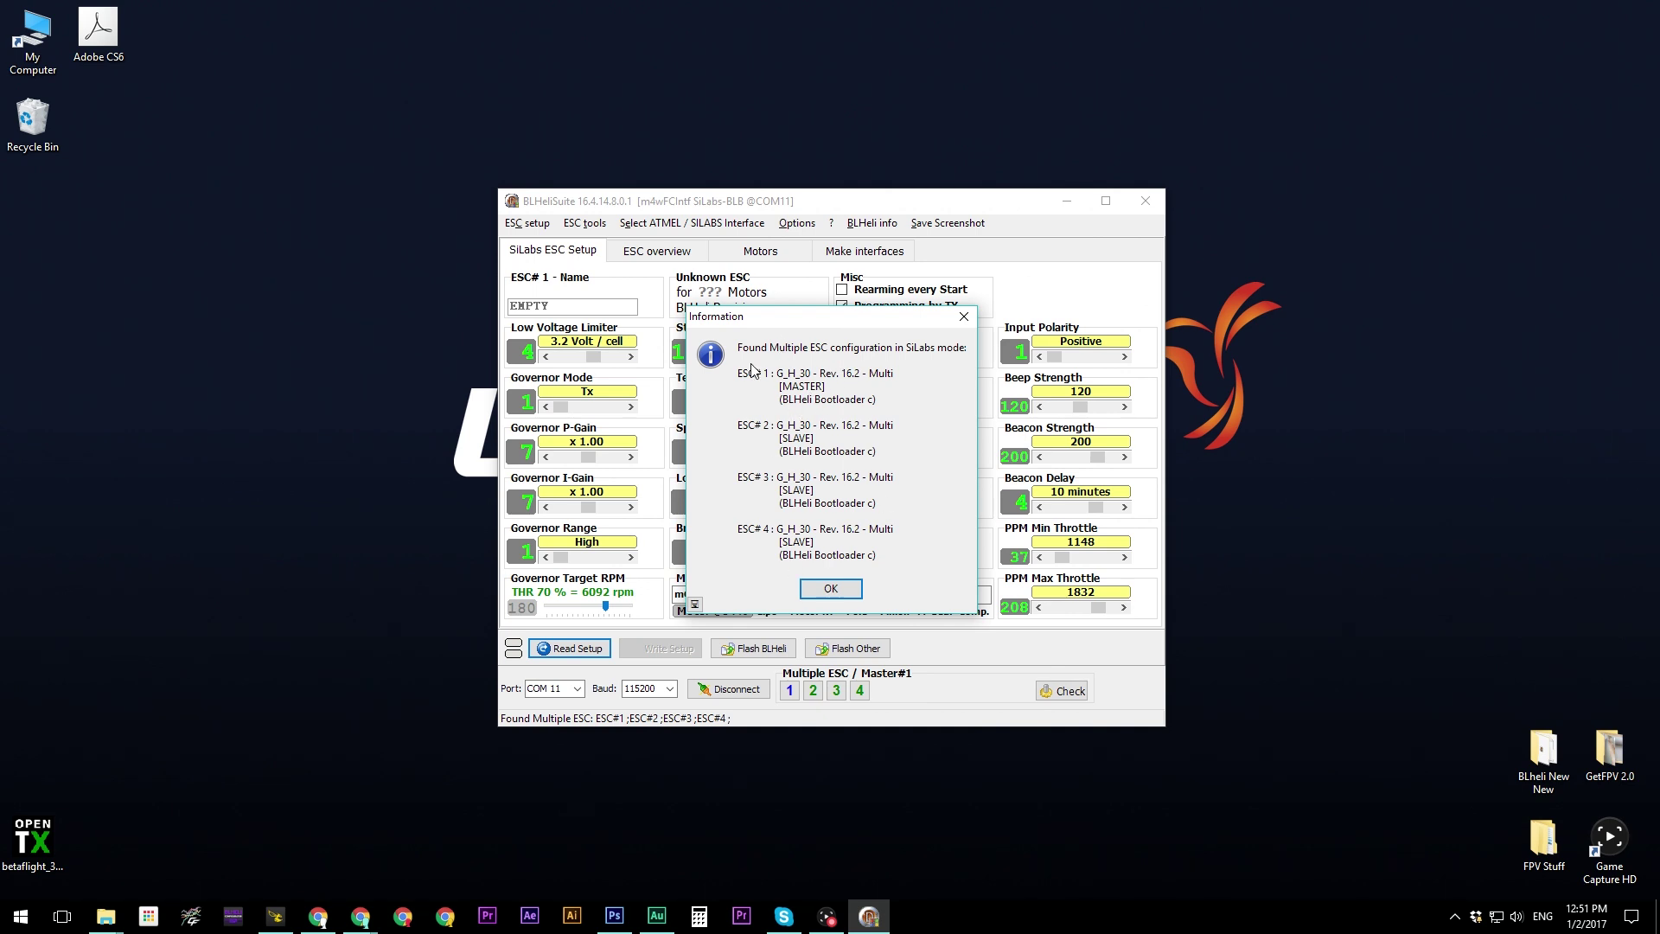
{"action": "left_click", "coordinate": [832, 590]}
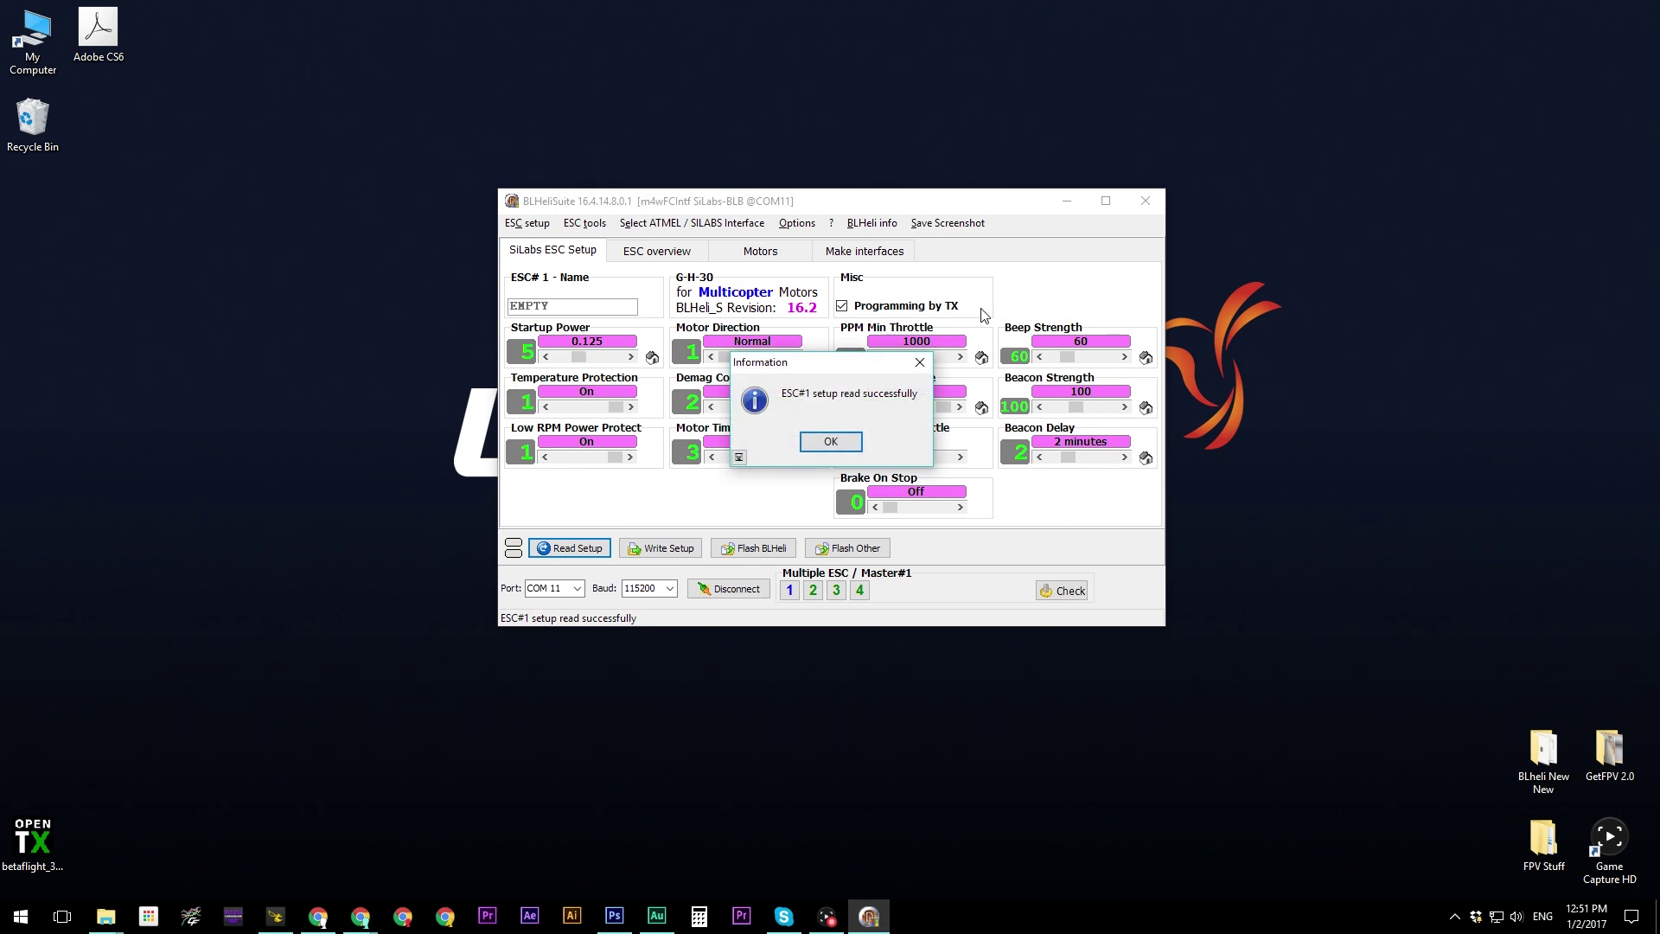
{"action": "left_click", "coordinate": [830, 441]}
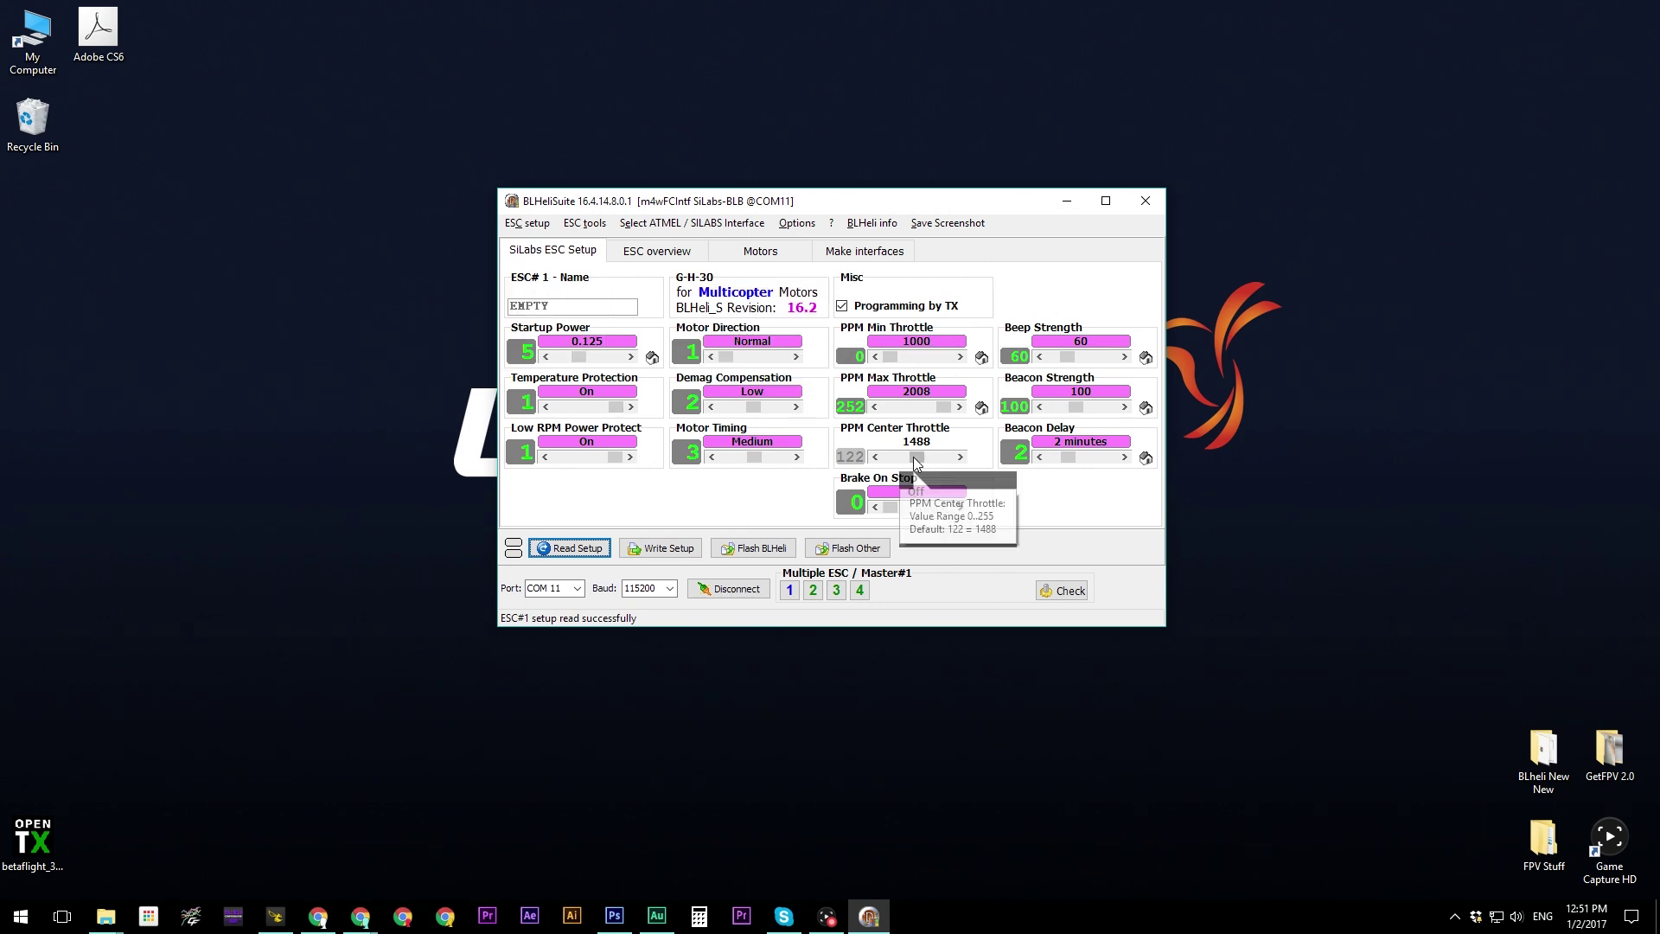
Start flashing BLHeli for ESC 1, choosing the G-H-30 layout, MULTI mode and revision 16.4
{"action": "left_click", "coordinate": [741, 551]}
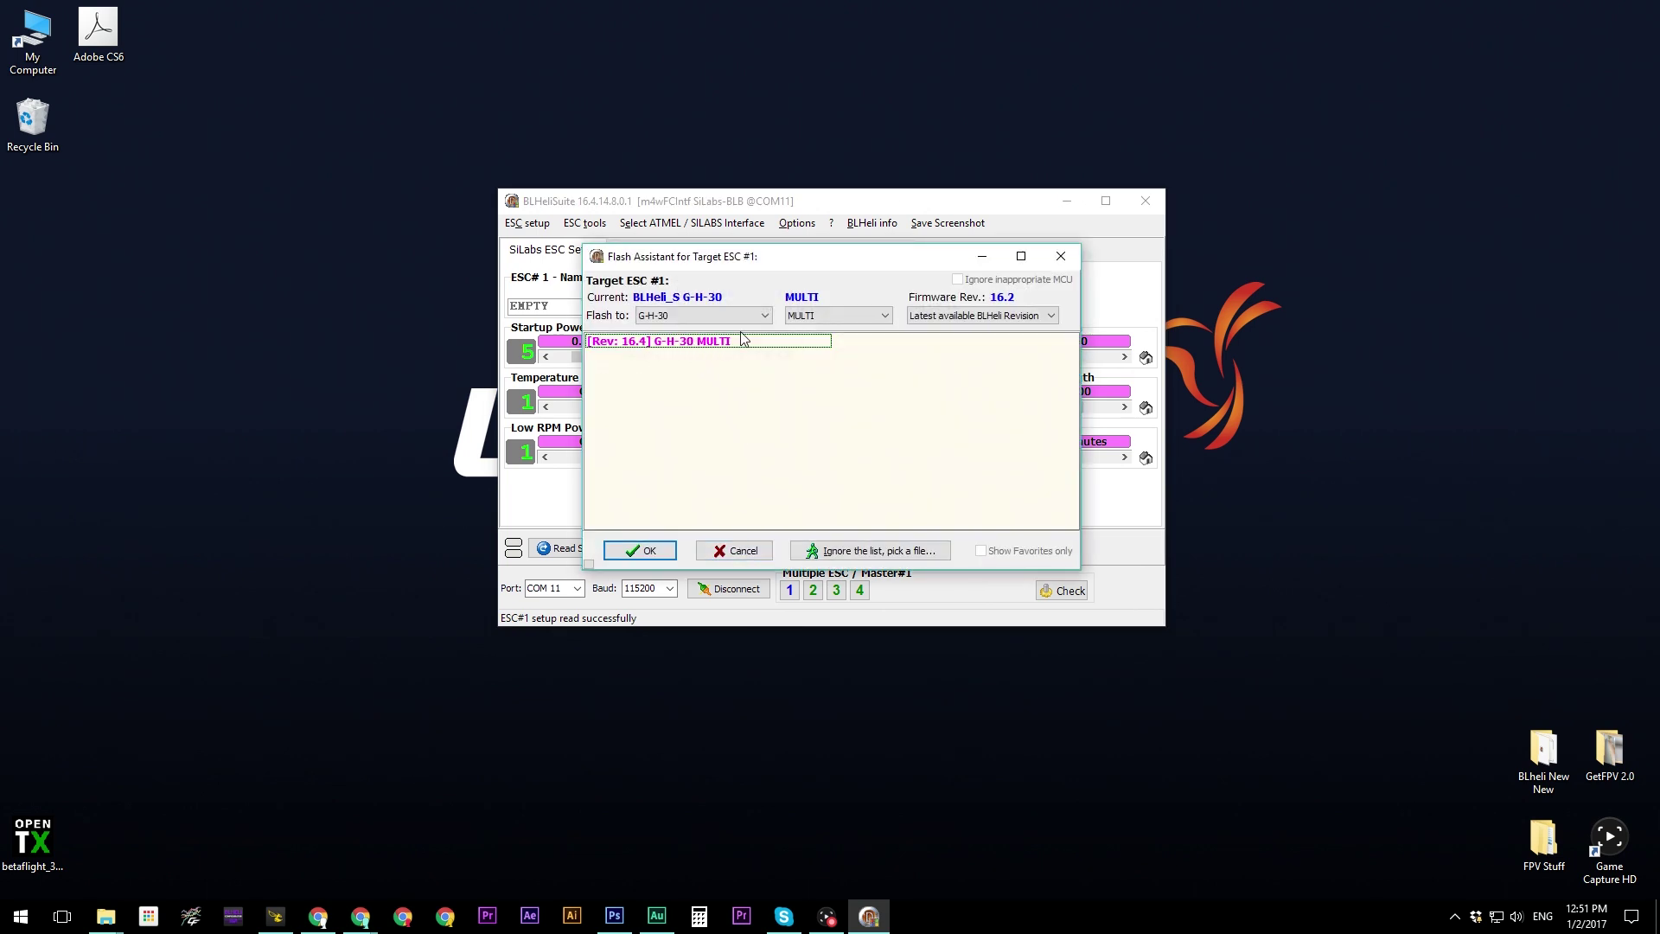
{"action": "left_click", "coordinate": [664, 347]}
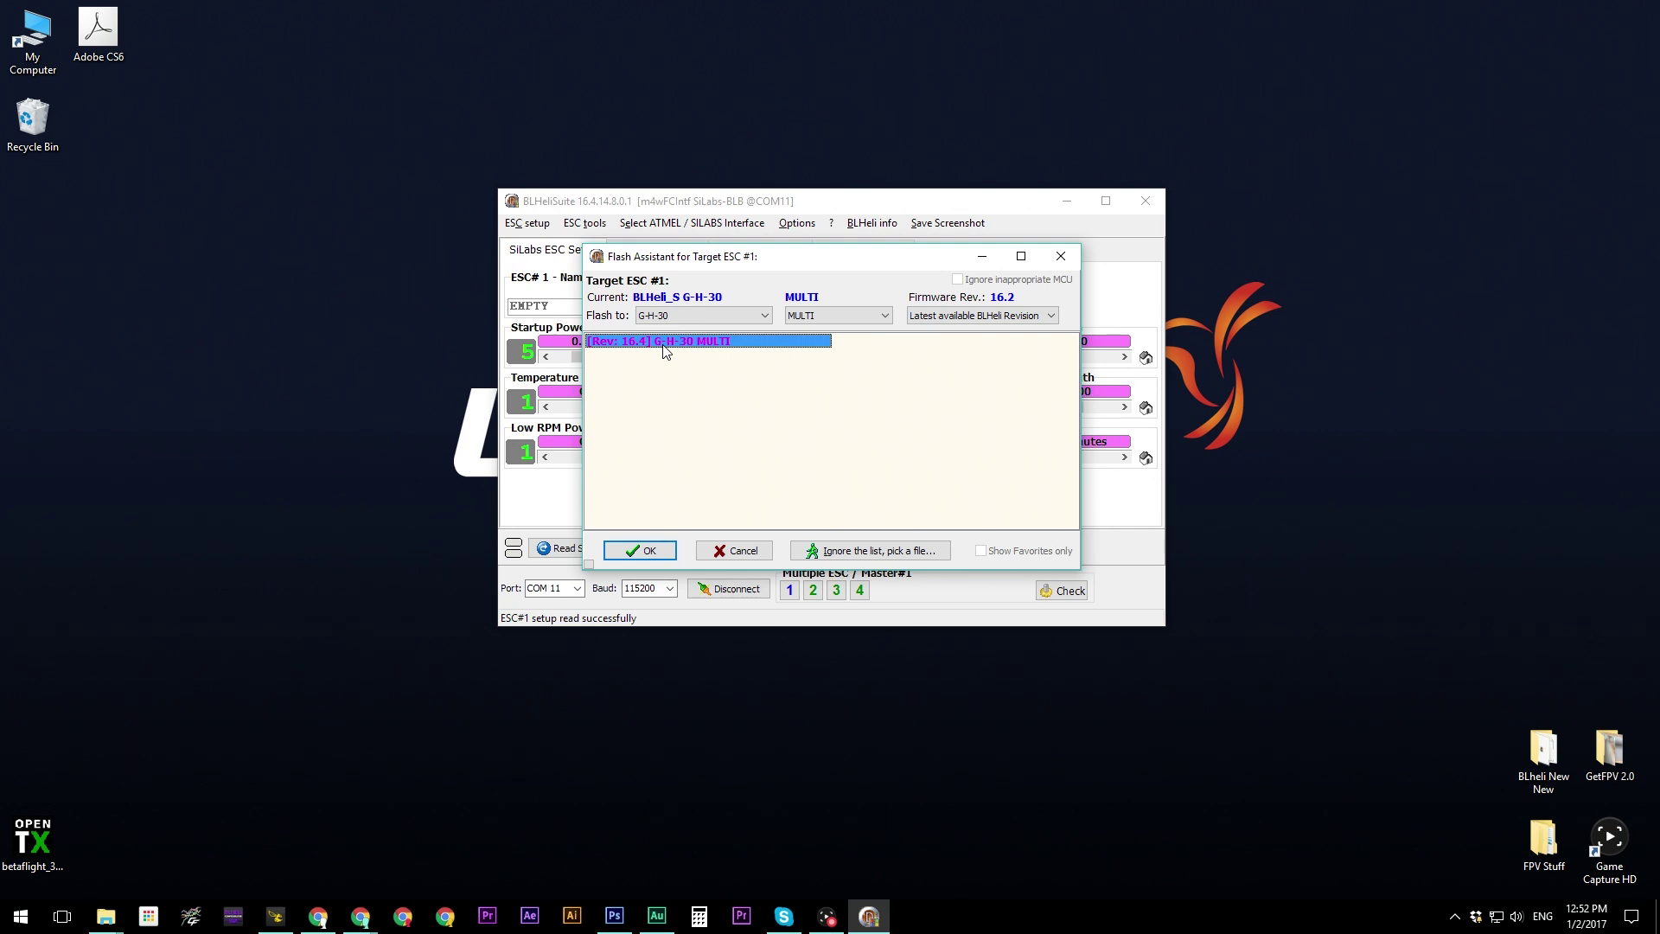
{"action": "left_click", "coordinate": [657, 316]}
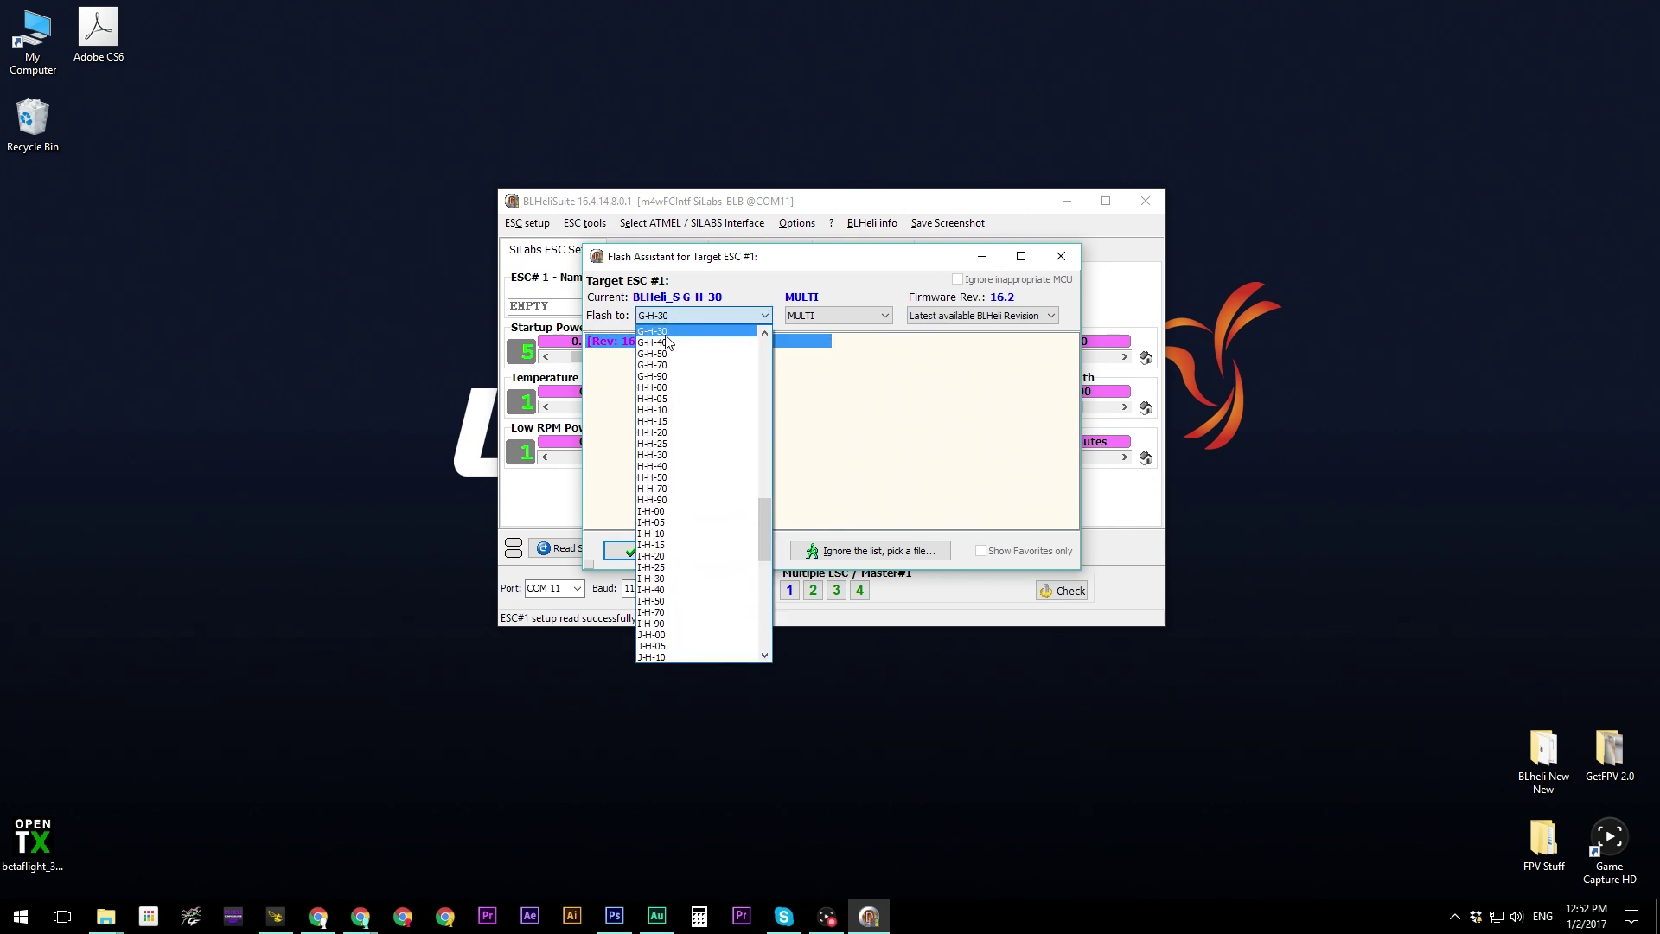
{"action": "left_click", "coordinate": [669, 335]}
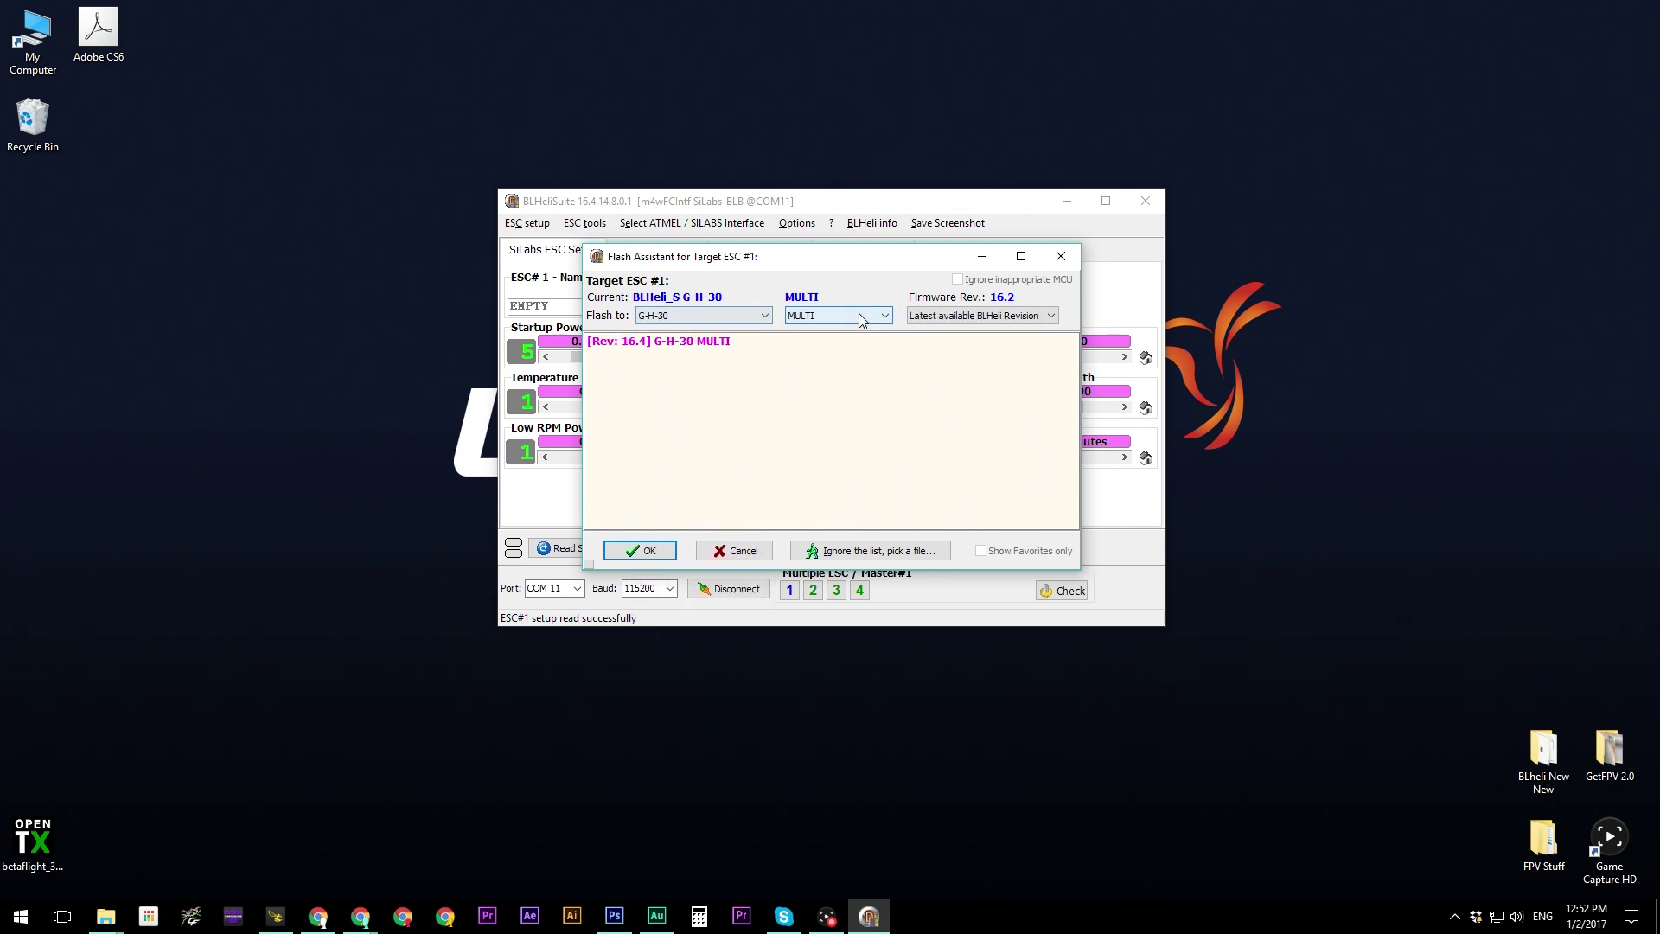
{"action": "left_click", "coordinate": [982, 316]}
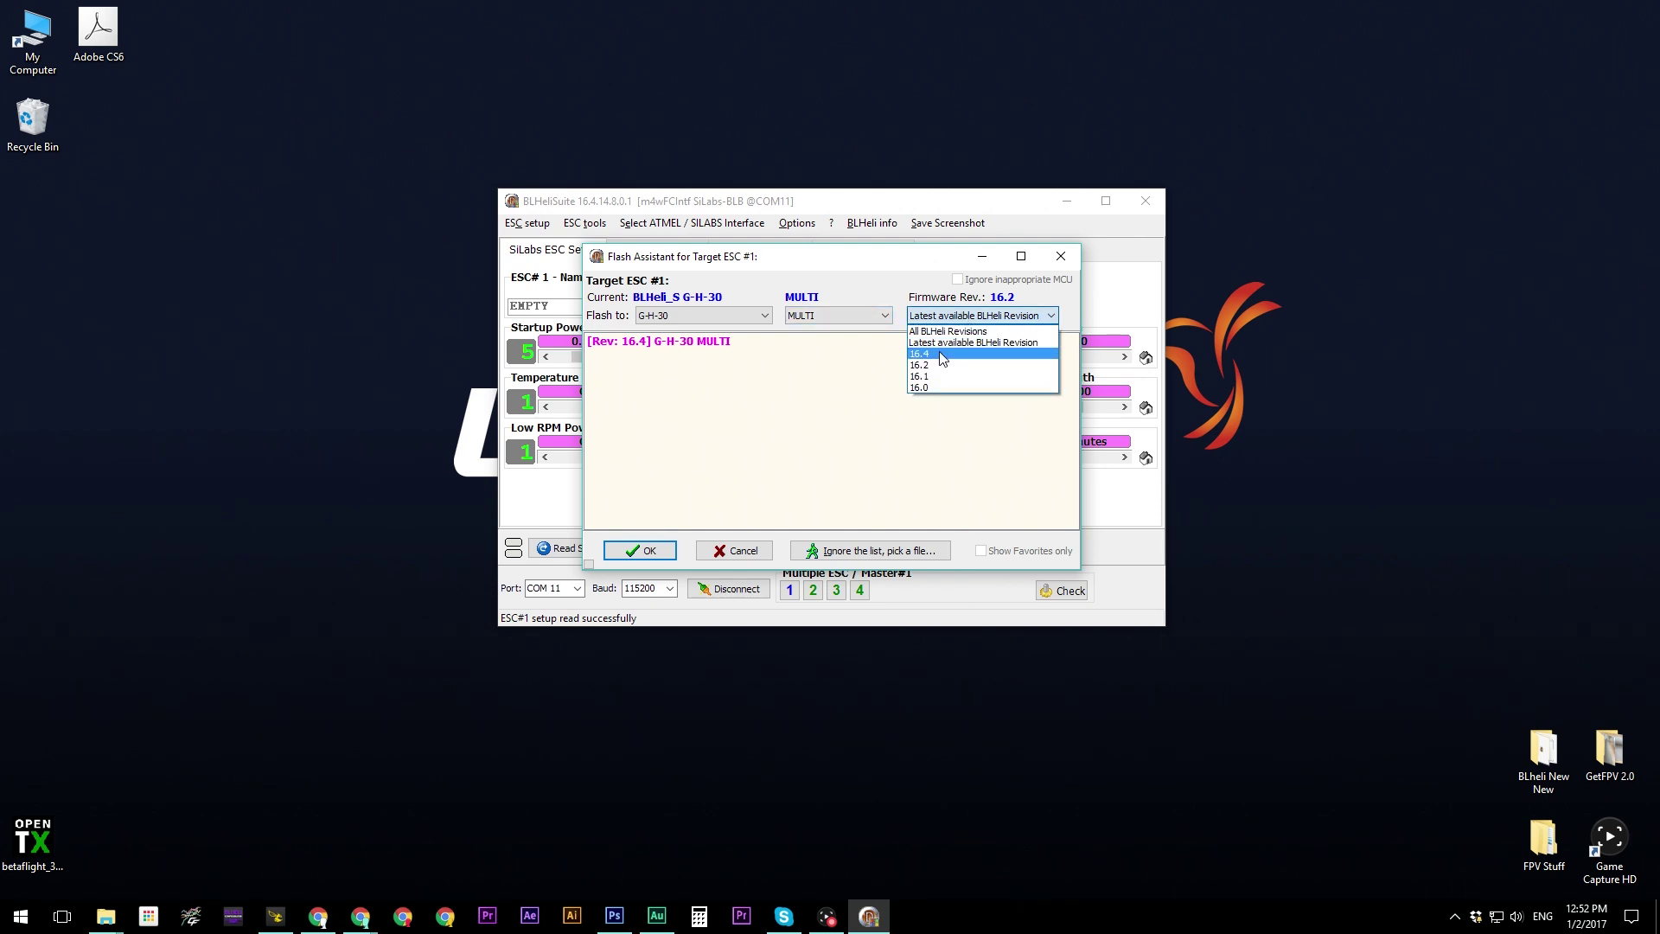
{"action": "left_click", "coordinate": [942, 355]}
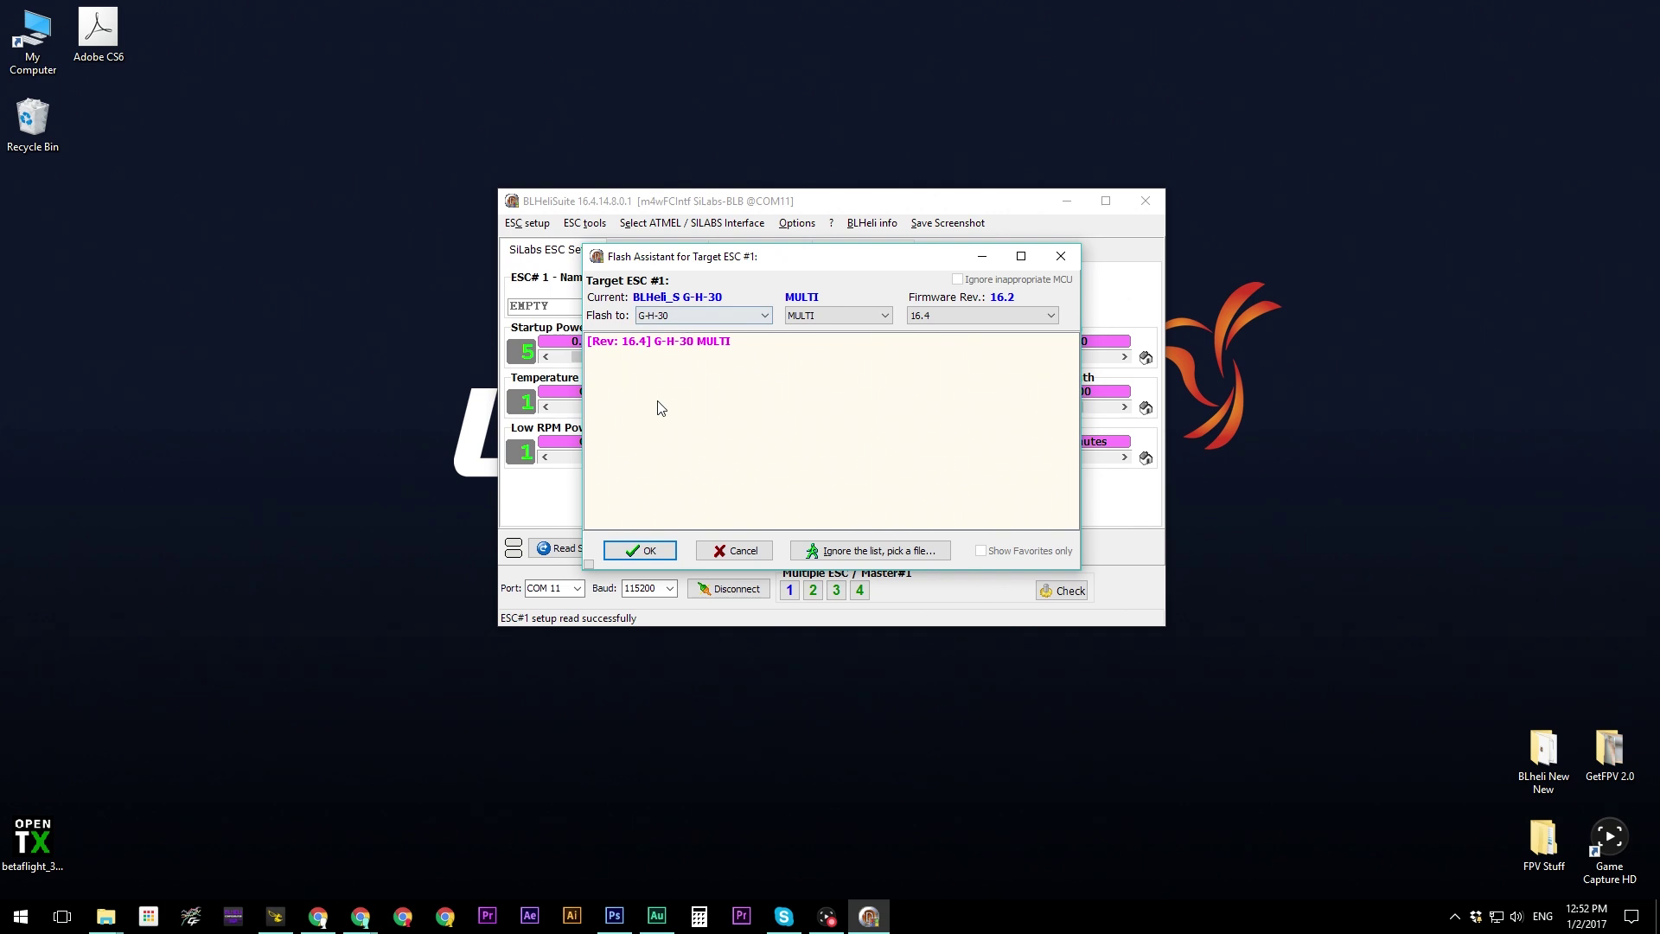
Flash ESC 1 with G-H-30 MULTI revision 16.4 and write its current settings, transforming the parameters to the best match
{"action": "left_click", "coordinate": [641, 343]}
{"action": "double_click", "coordinate": [637, 343]}
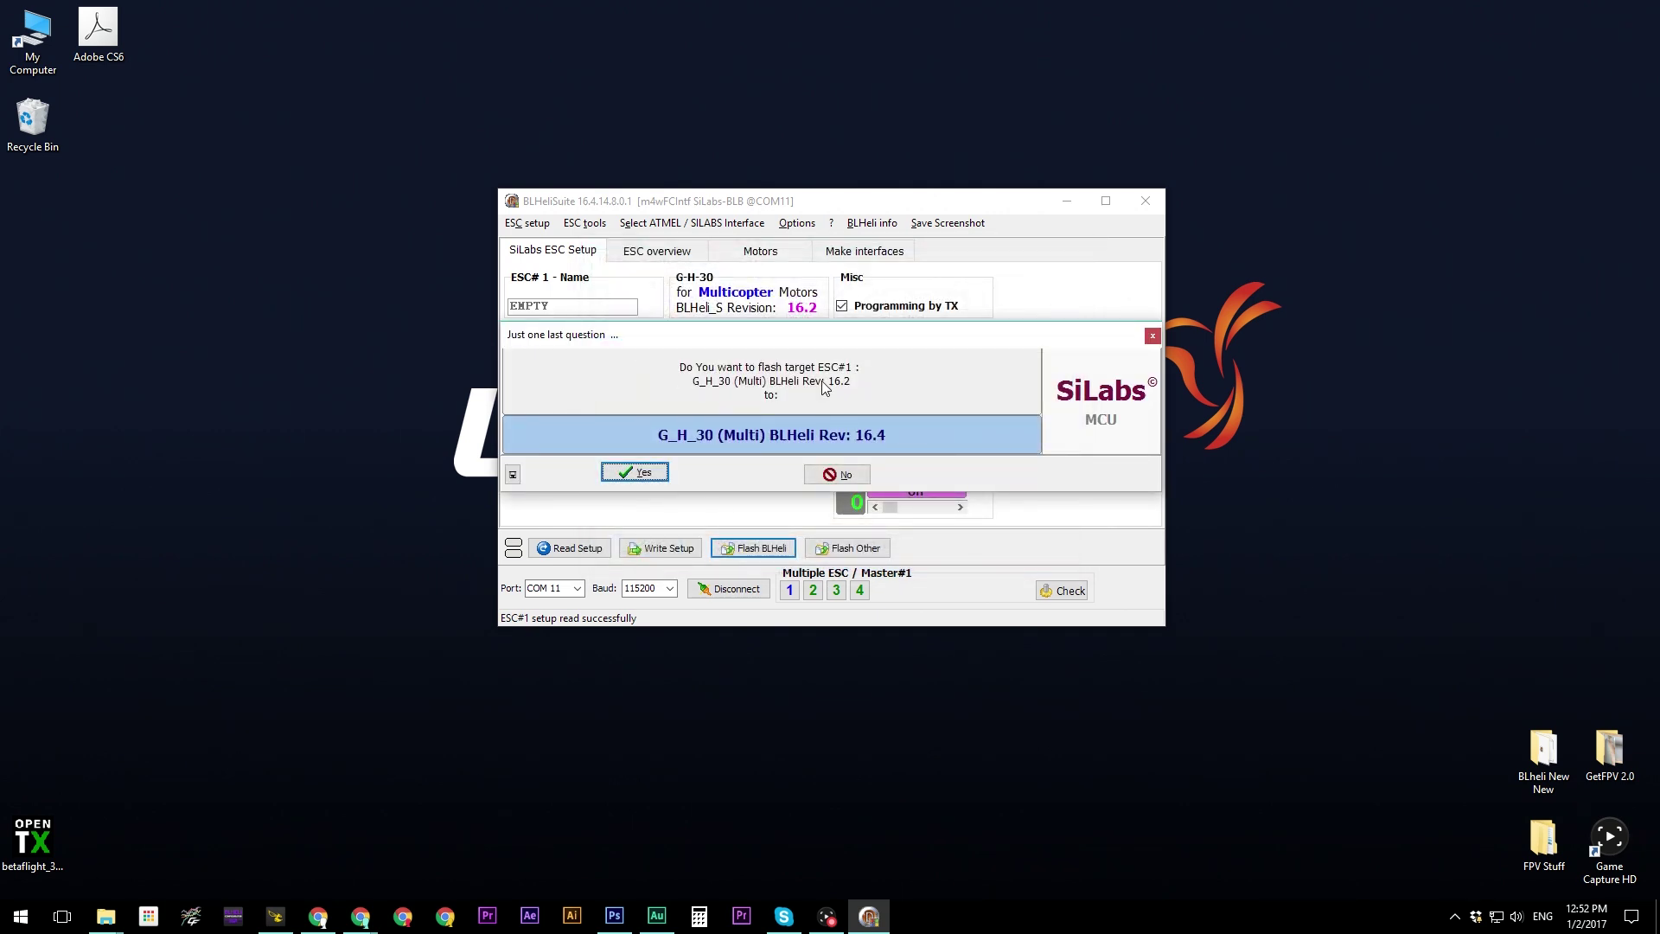
{"action": "left_click", "coordinate": [642, 473]}
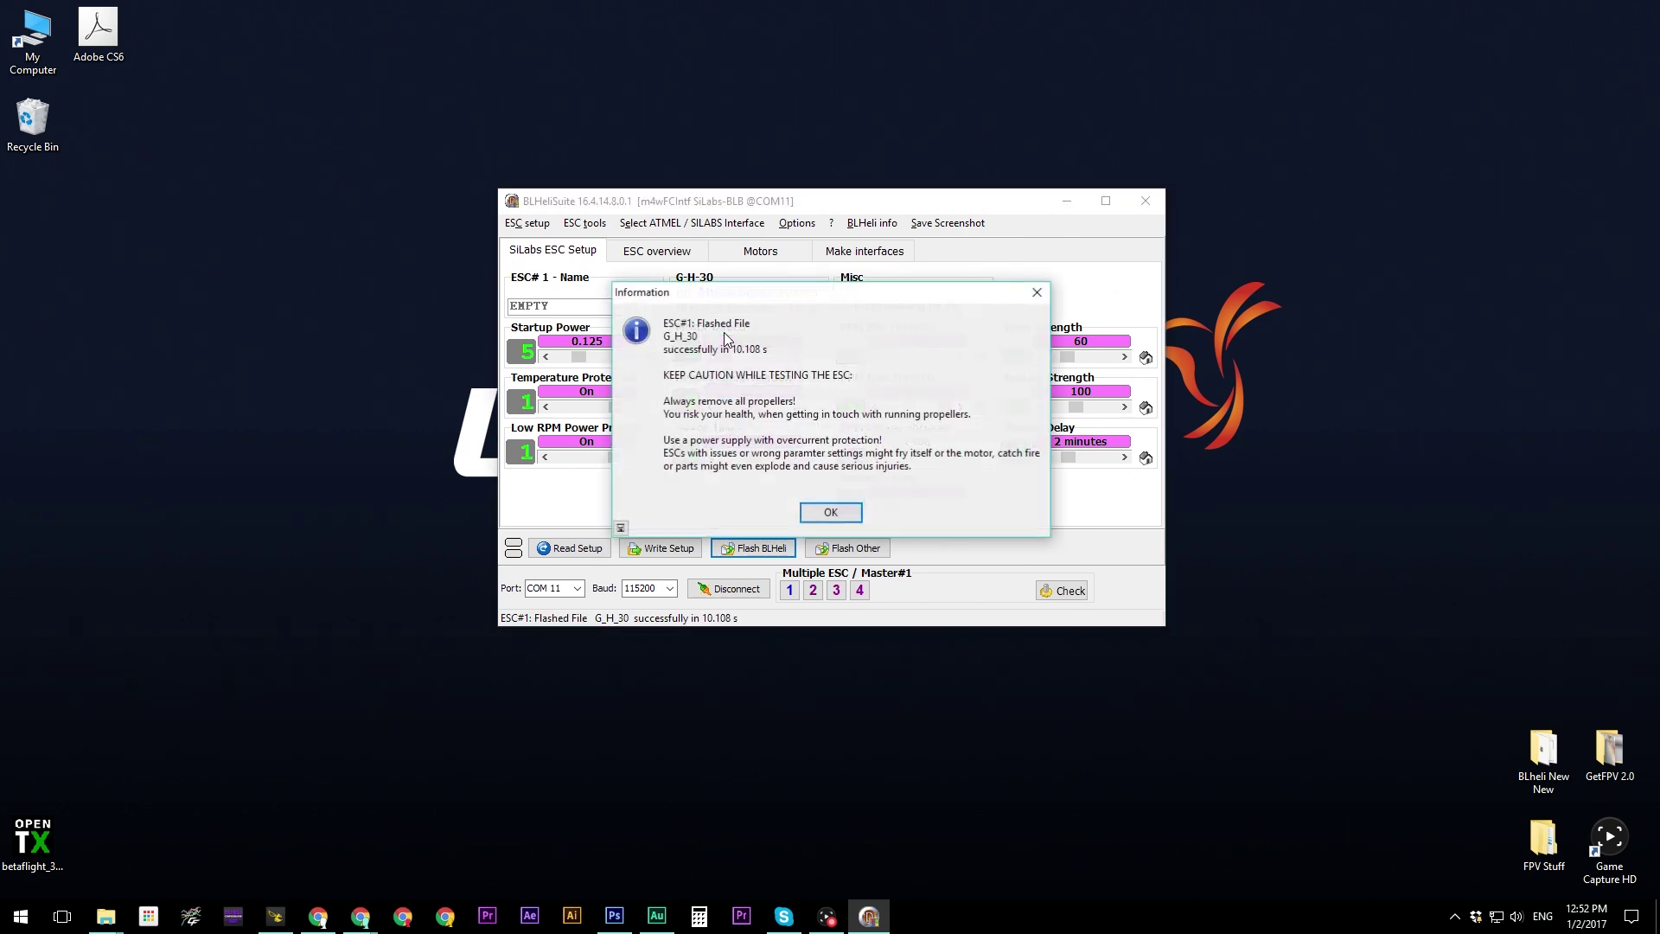
{"action": "left_click", "coordinate": [828, 514]}
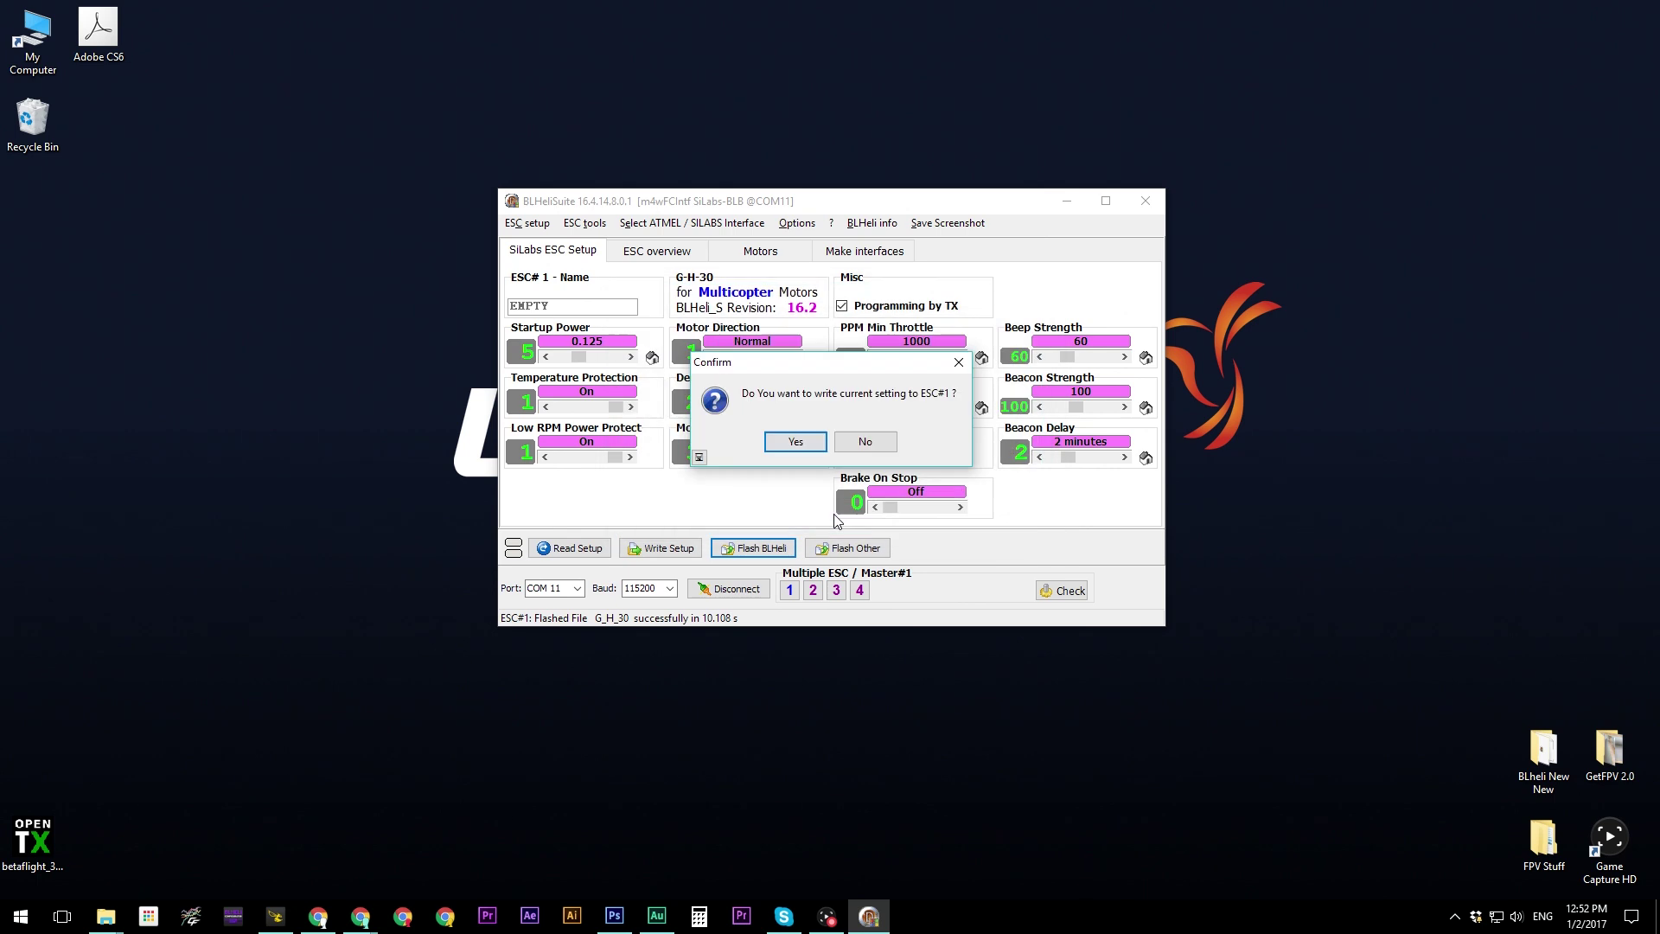
{"action": "left_click", "coordinate": [793, 441]}
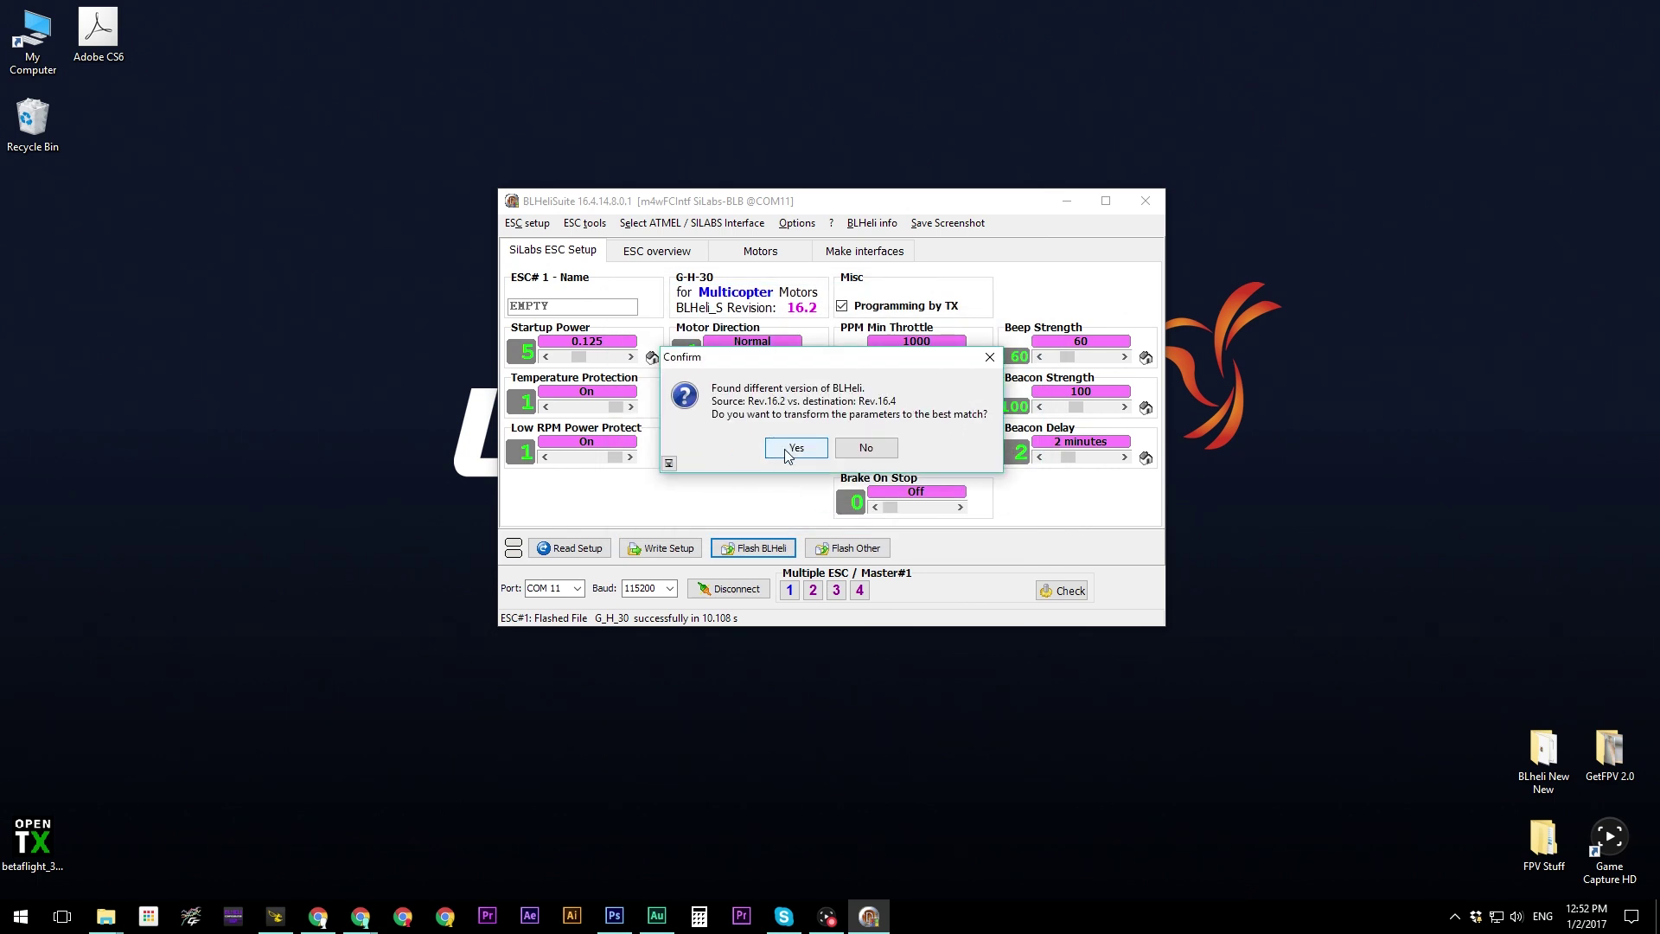
{"action": "left_click", "coordinate": [794, 448]}
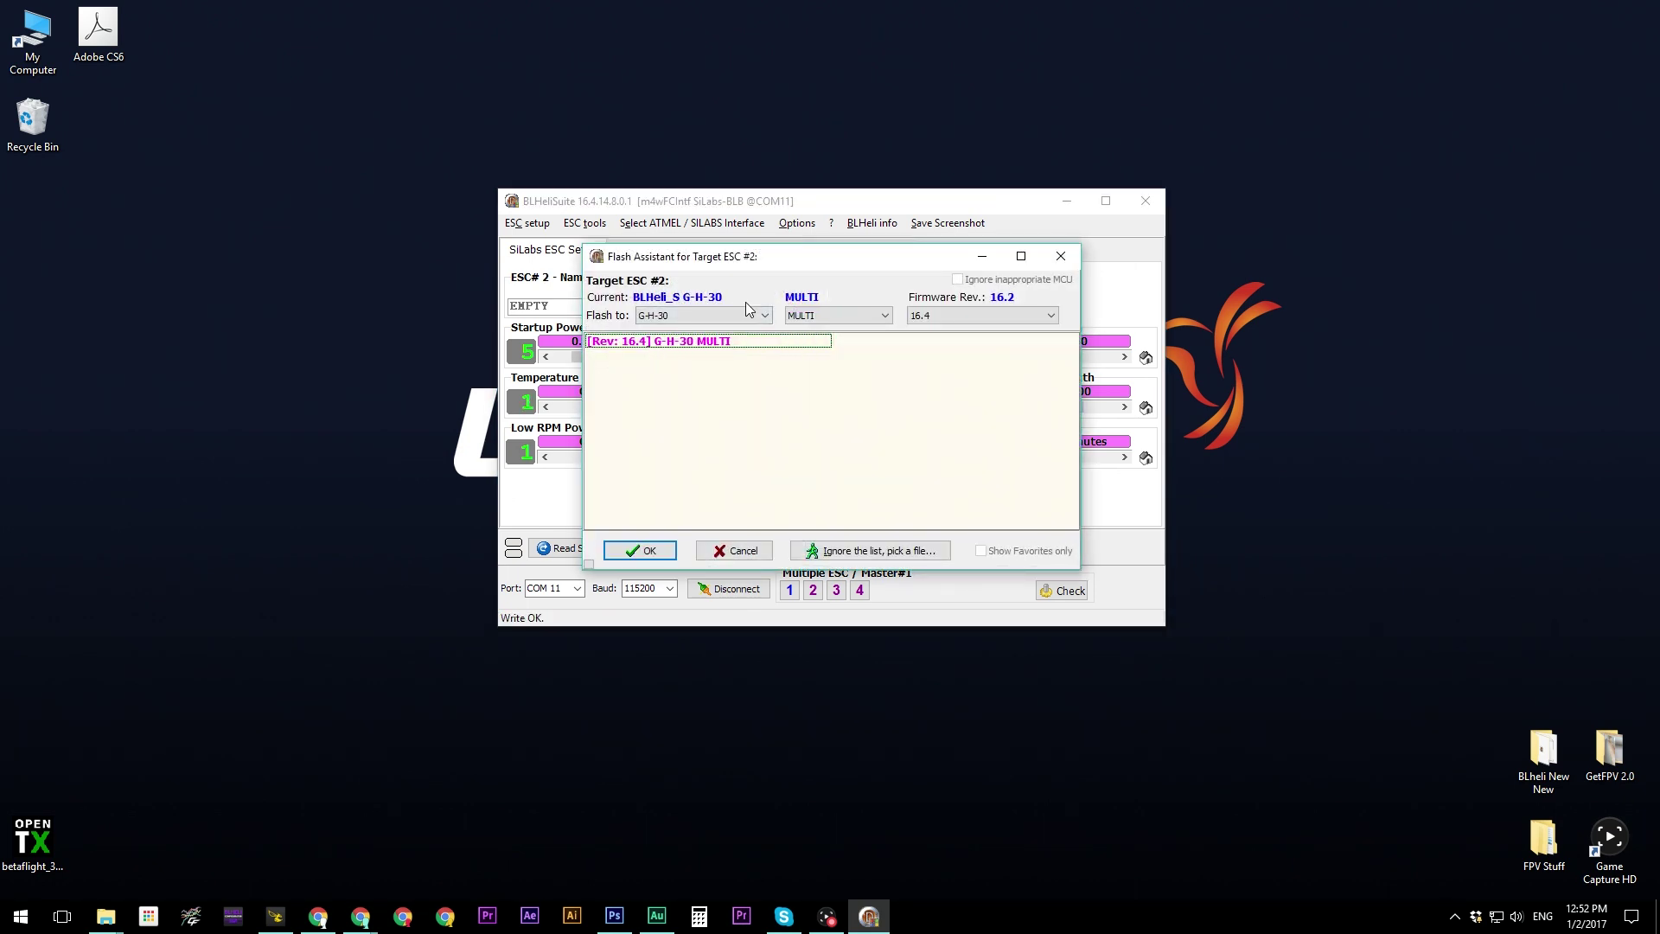
Flash ESC 2 with G-H-30 MULTI revision 16.4 and accept the follow-up confirmations
{"action": "left_click", "coordinate": [664, 342]}
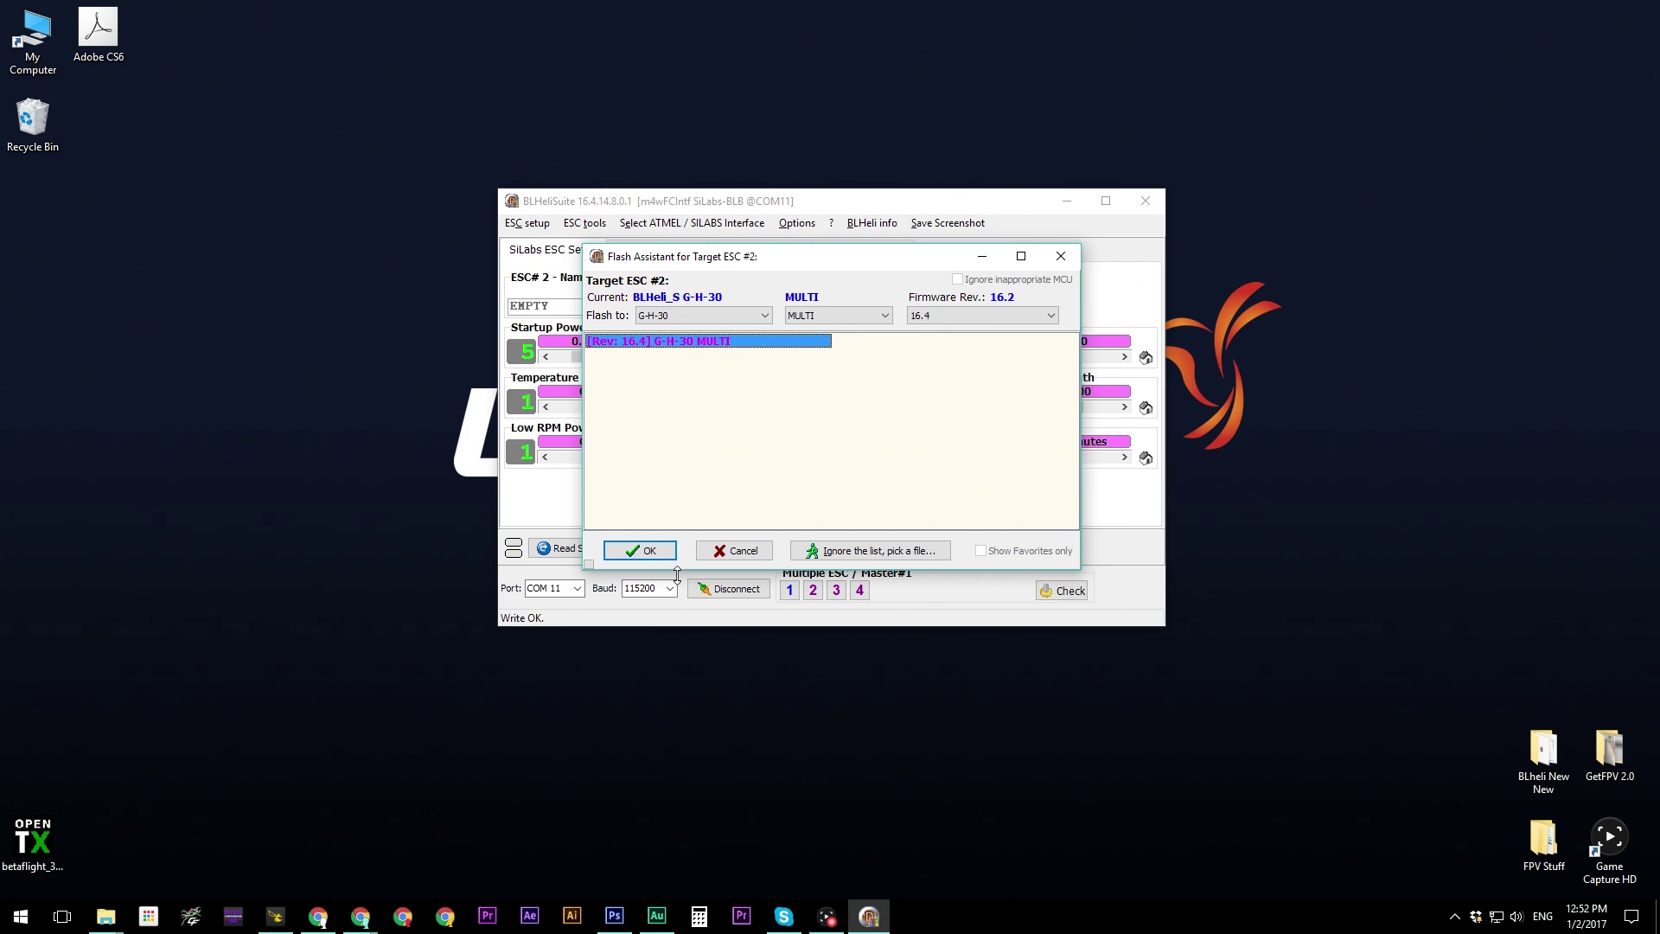
{"action": "left_click", "coordinate": [656, 559]}
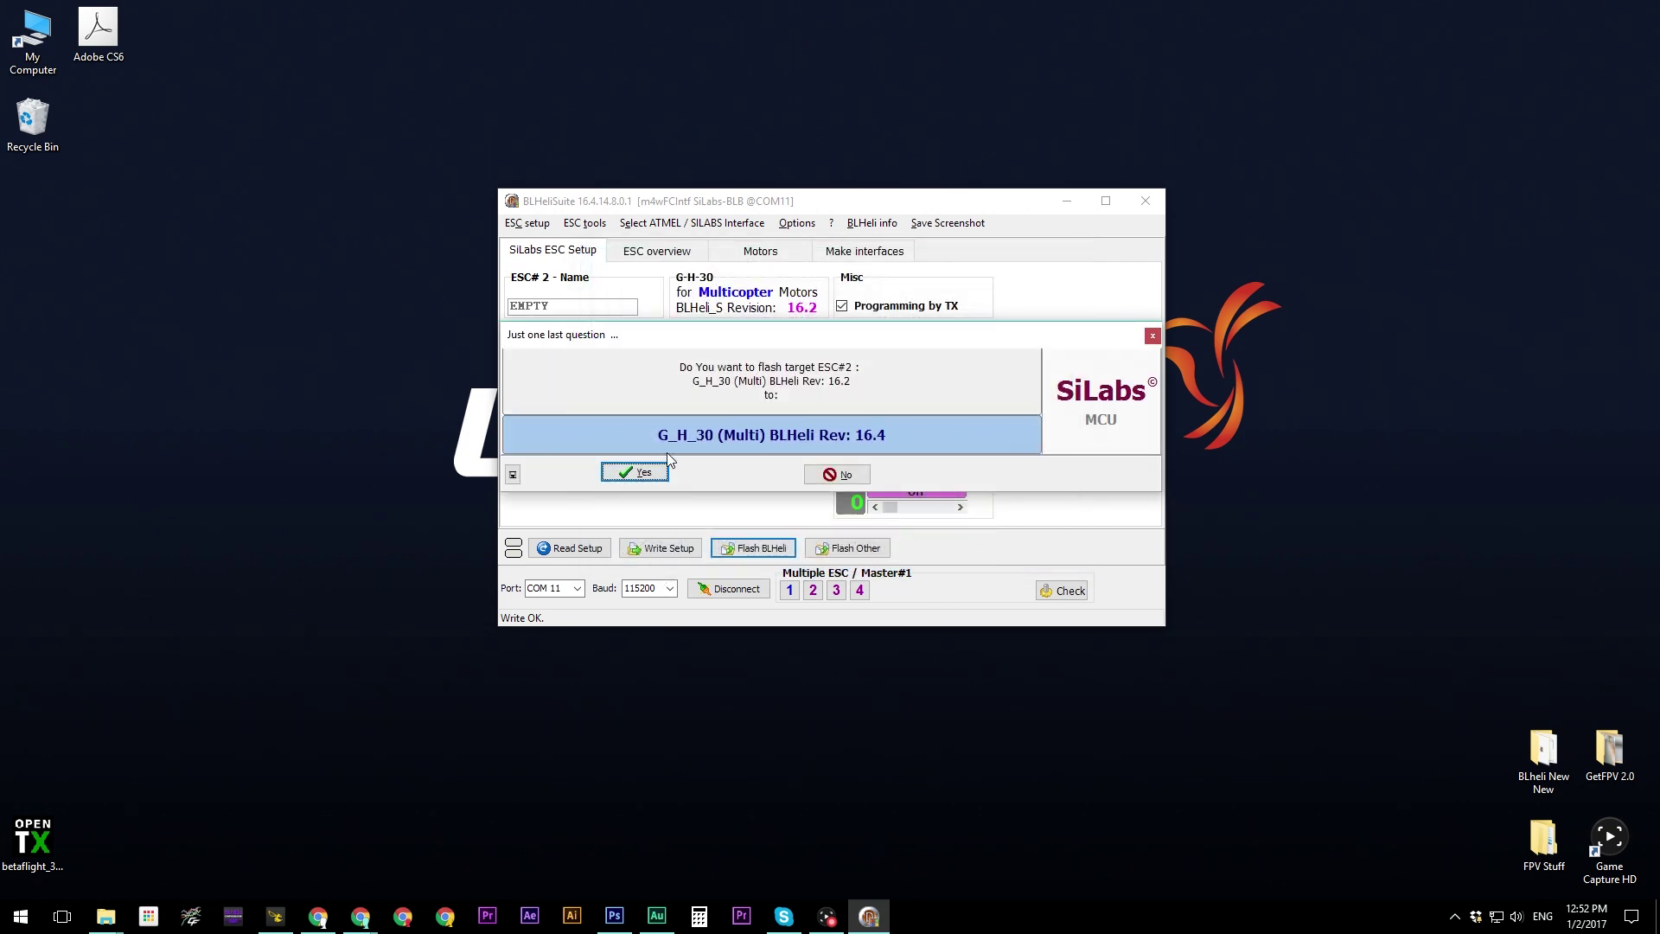
{"action": "left_click", "coordinate": [640, 471]}
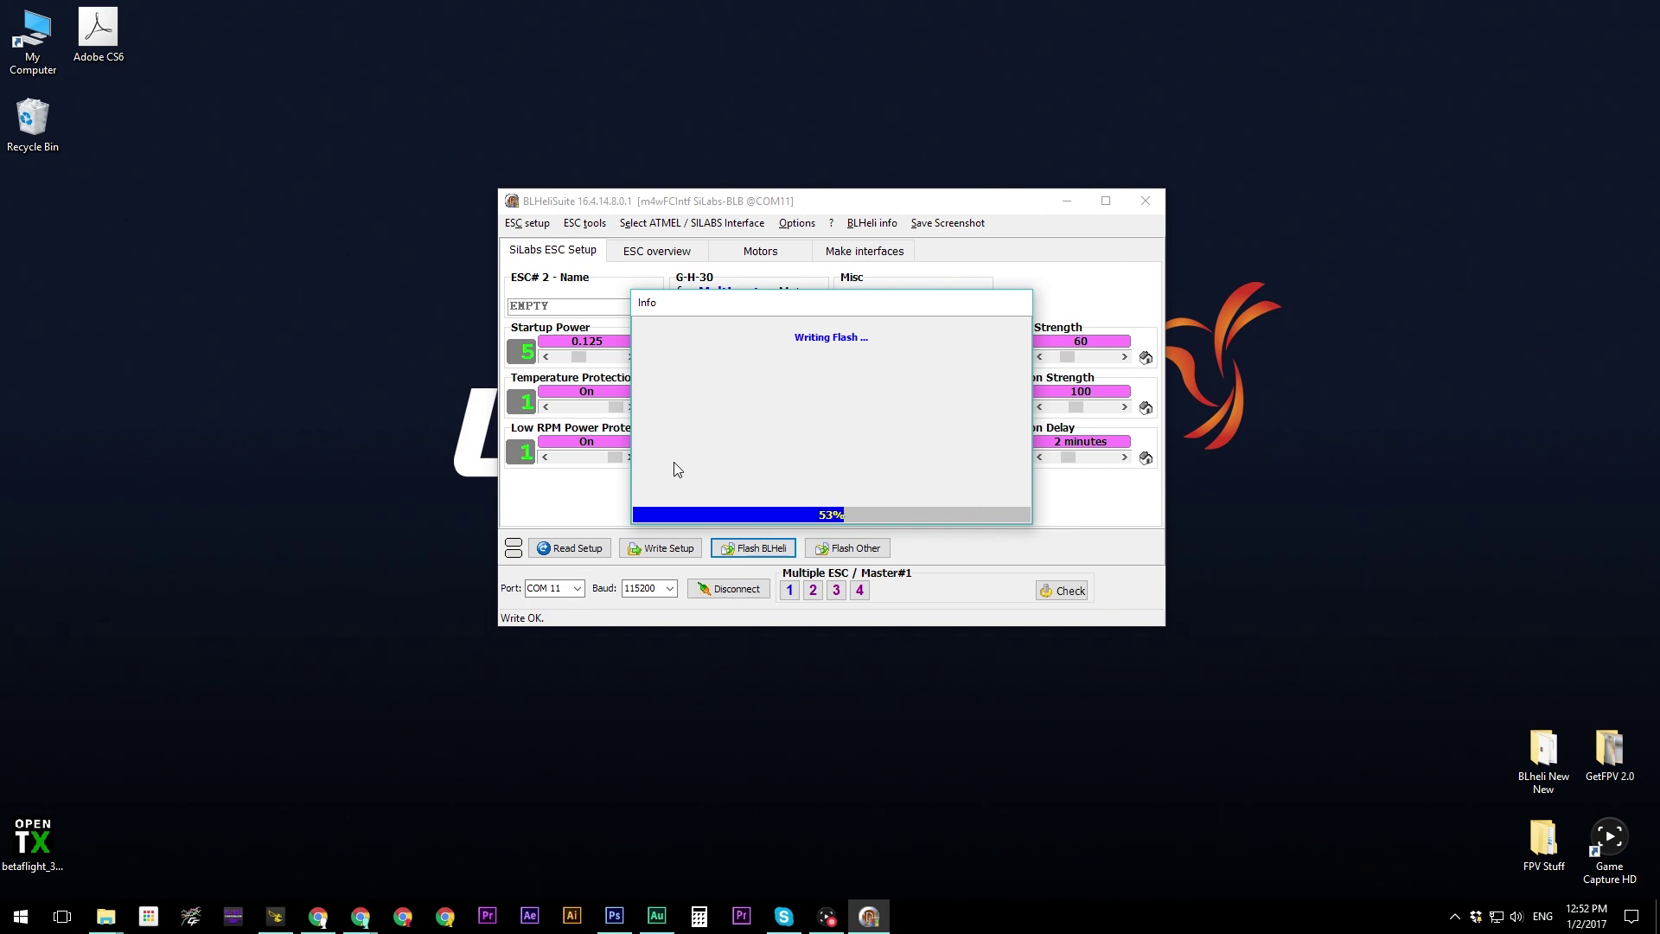
{"action": "key", "text": "Return"}
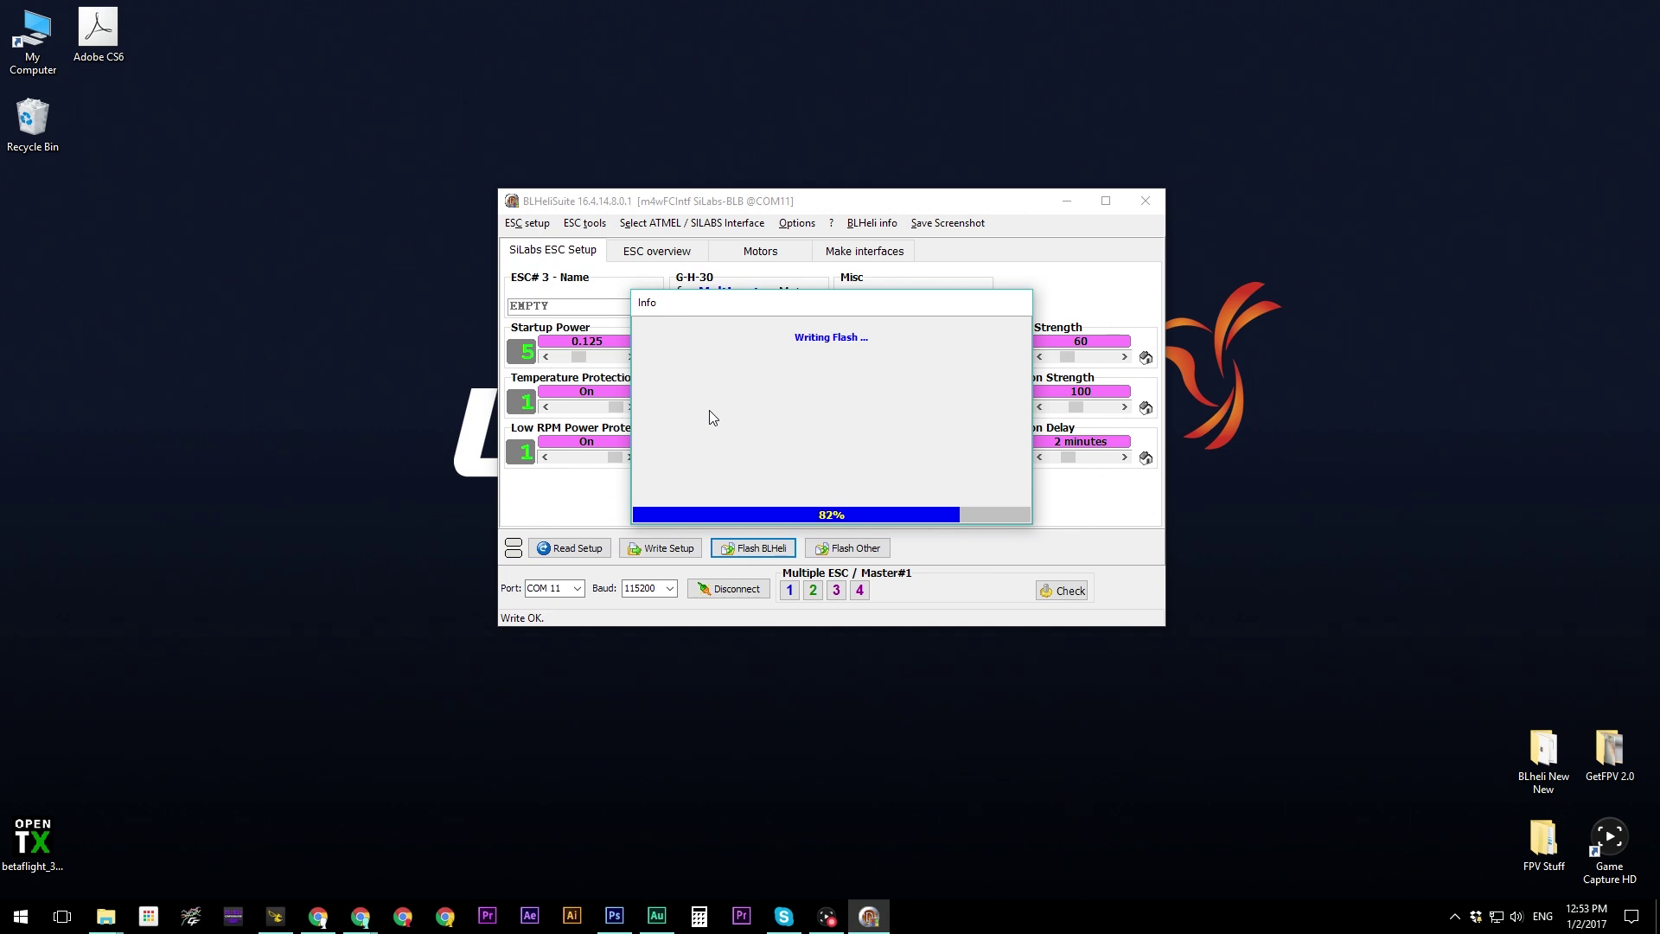
Complete the flashing of ESC 3 and ESC 4 to revision 16.4, writing the current settings to them
{"action": "key", "text": "Return"}
{"action": "key", "text": "Return"}
{"action": "key", "text": "Return"}
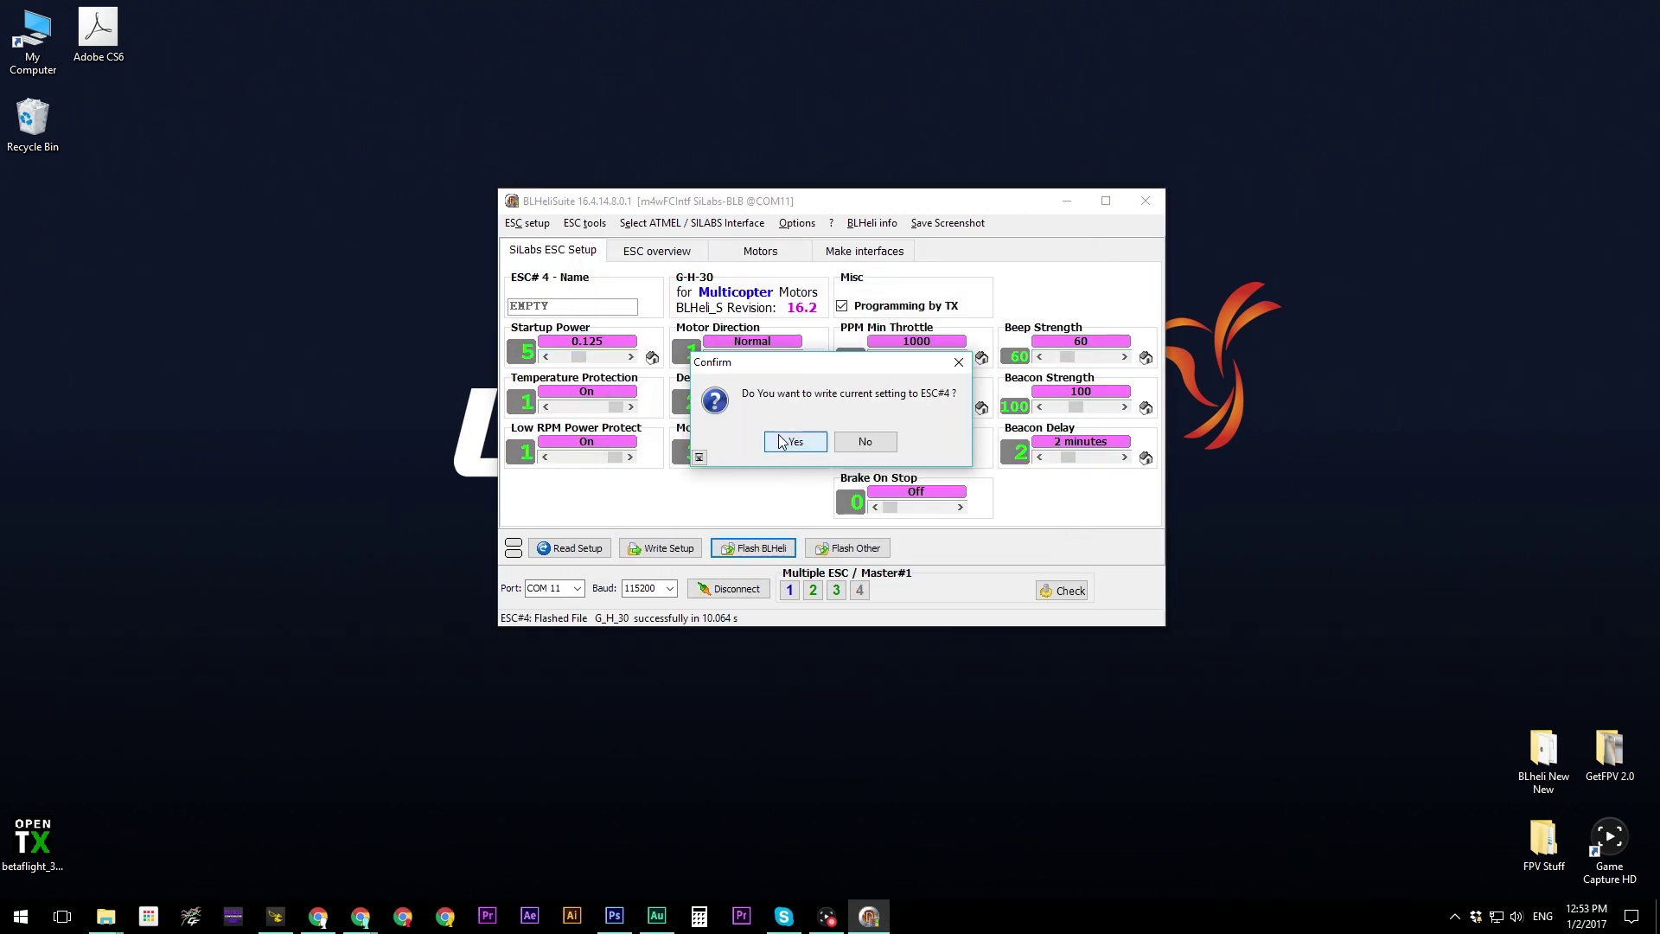
{"action": "left_click", "coordinate": [783, 442]}
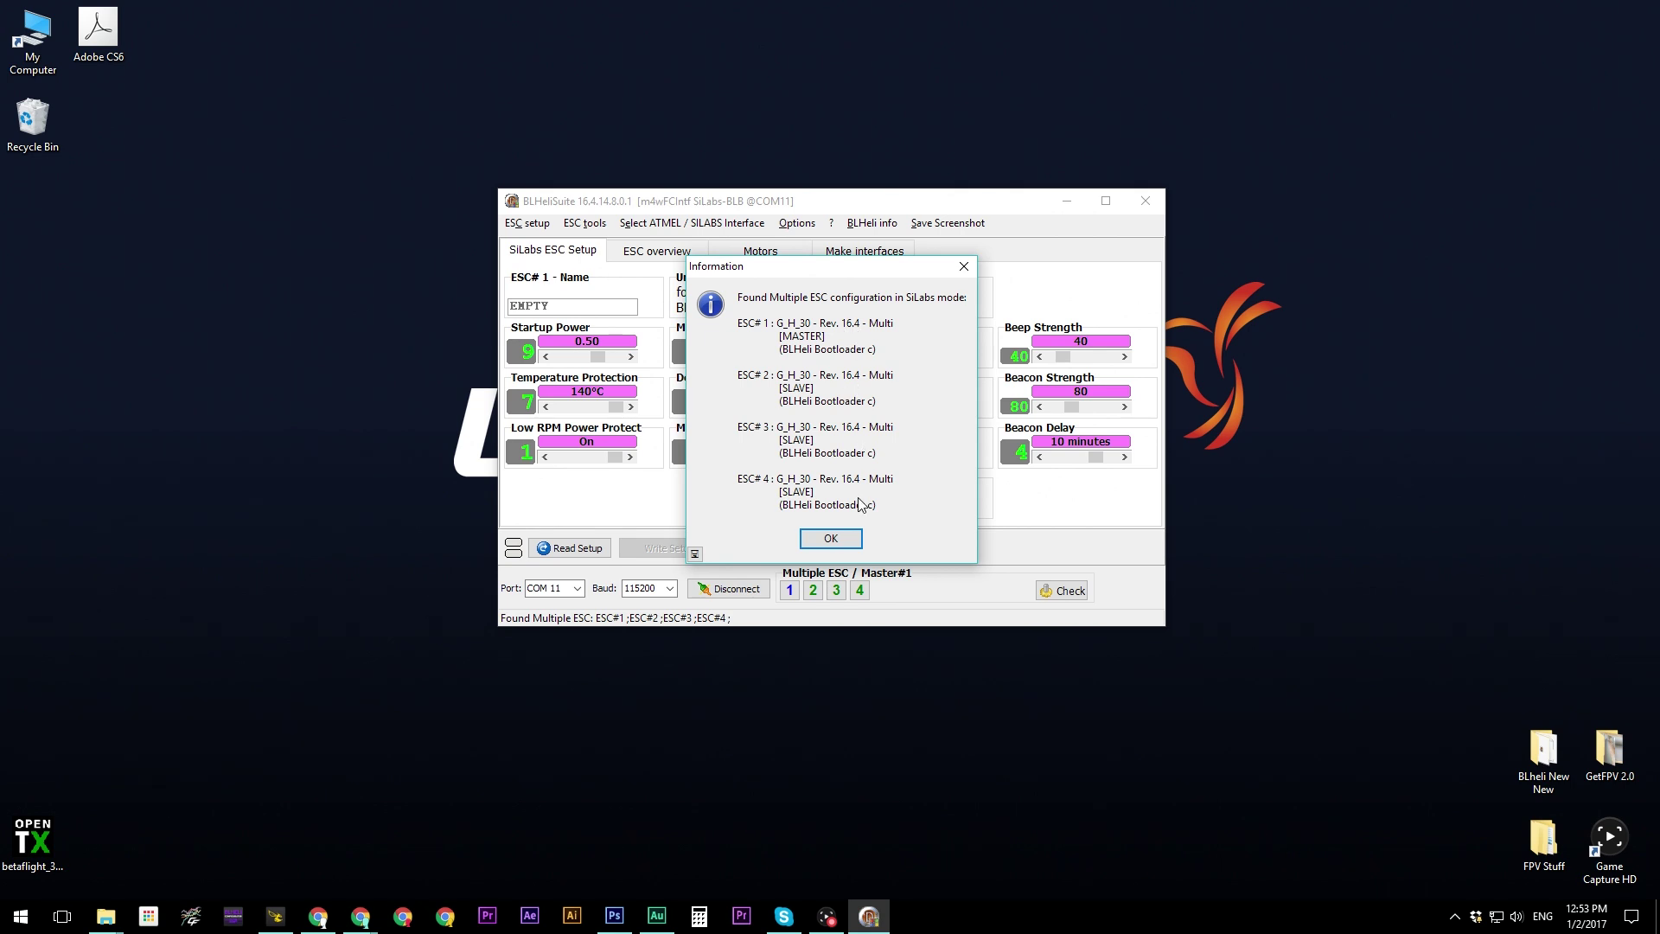
{"action": "left_click", "coordinate": [837, 541]}
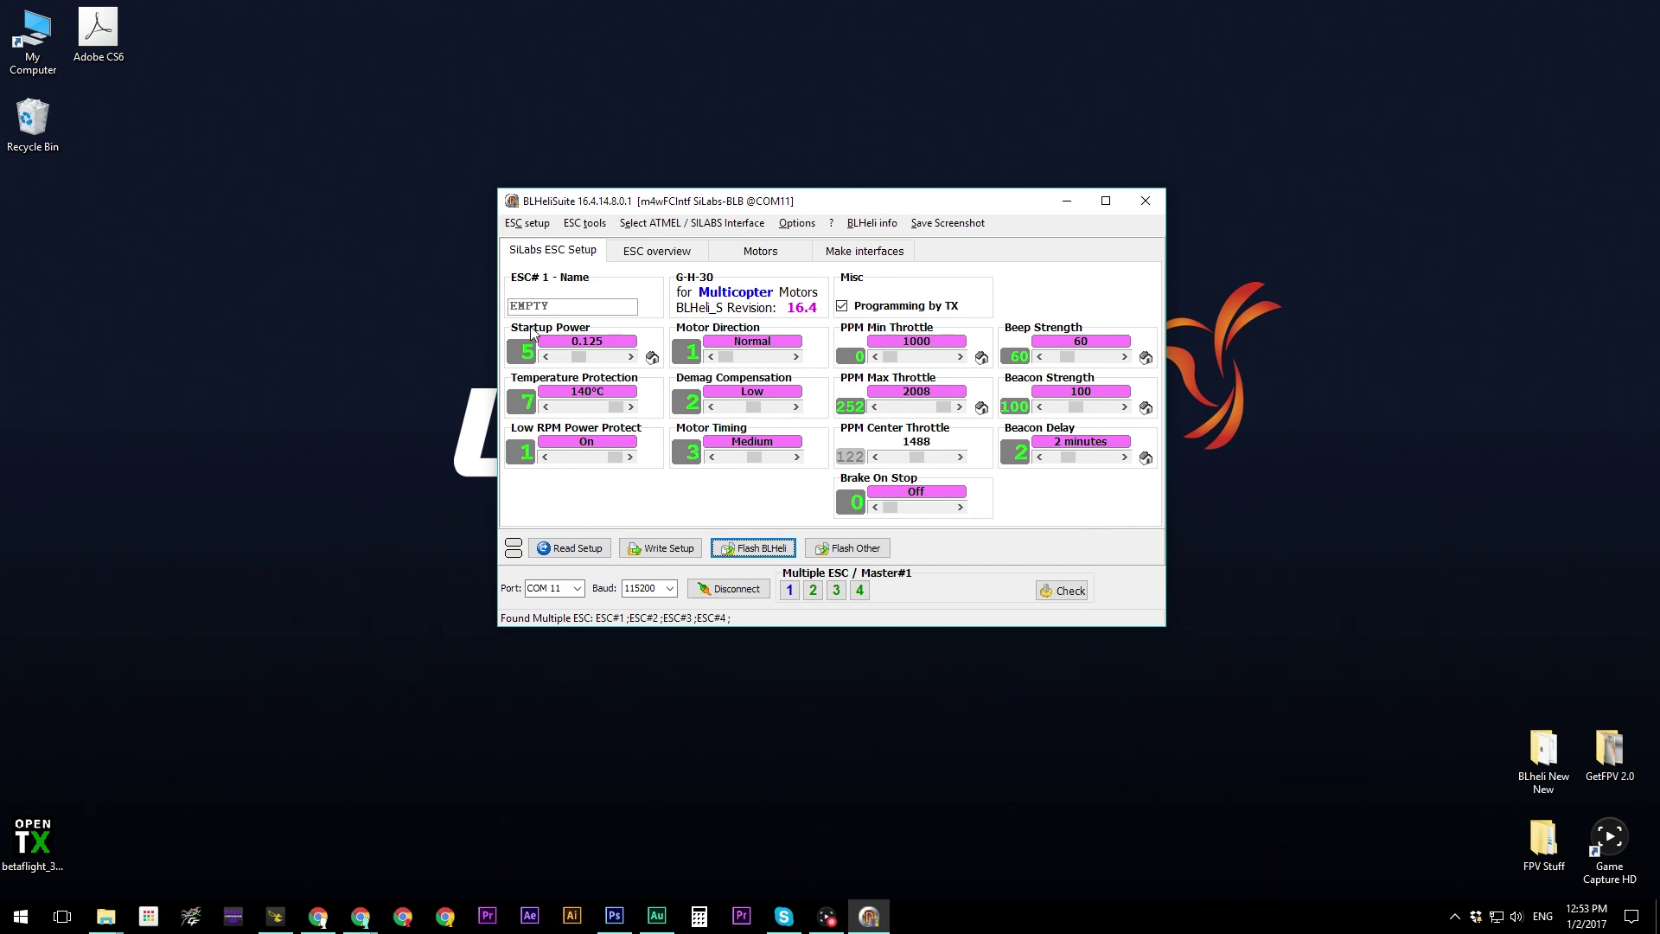
Try a Startup Power of 0.50, and return it to 0.125
{"action": "mouse_move", "coordinate": [583, 362]}
{"action": "left_click", "coordinate": [630, 356]}
{"action": "left_click", "coordinate": [630, 356]}
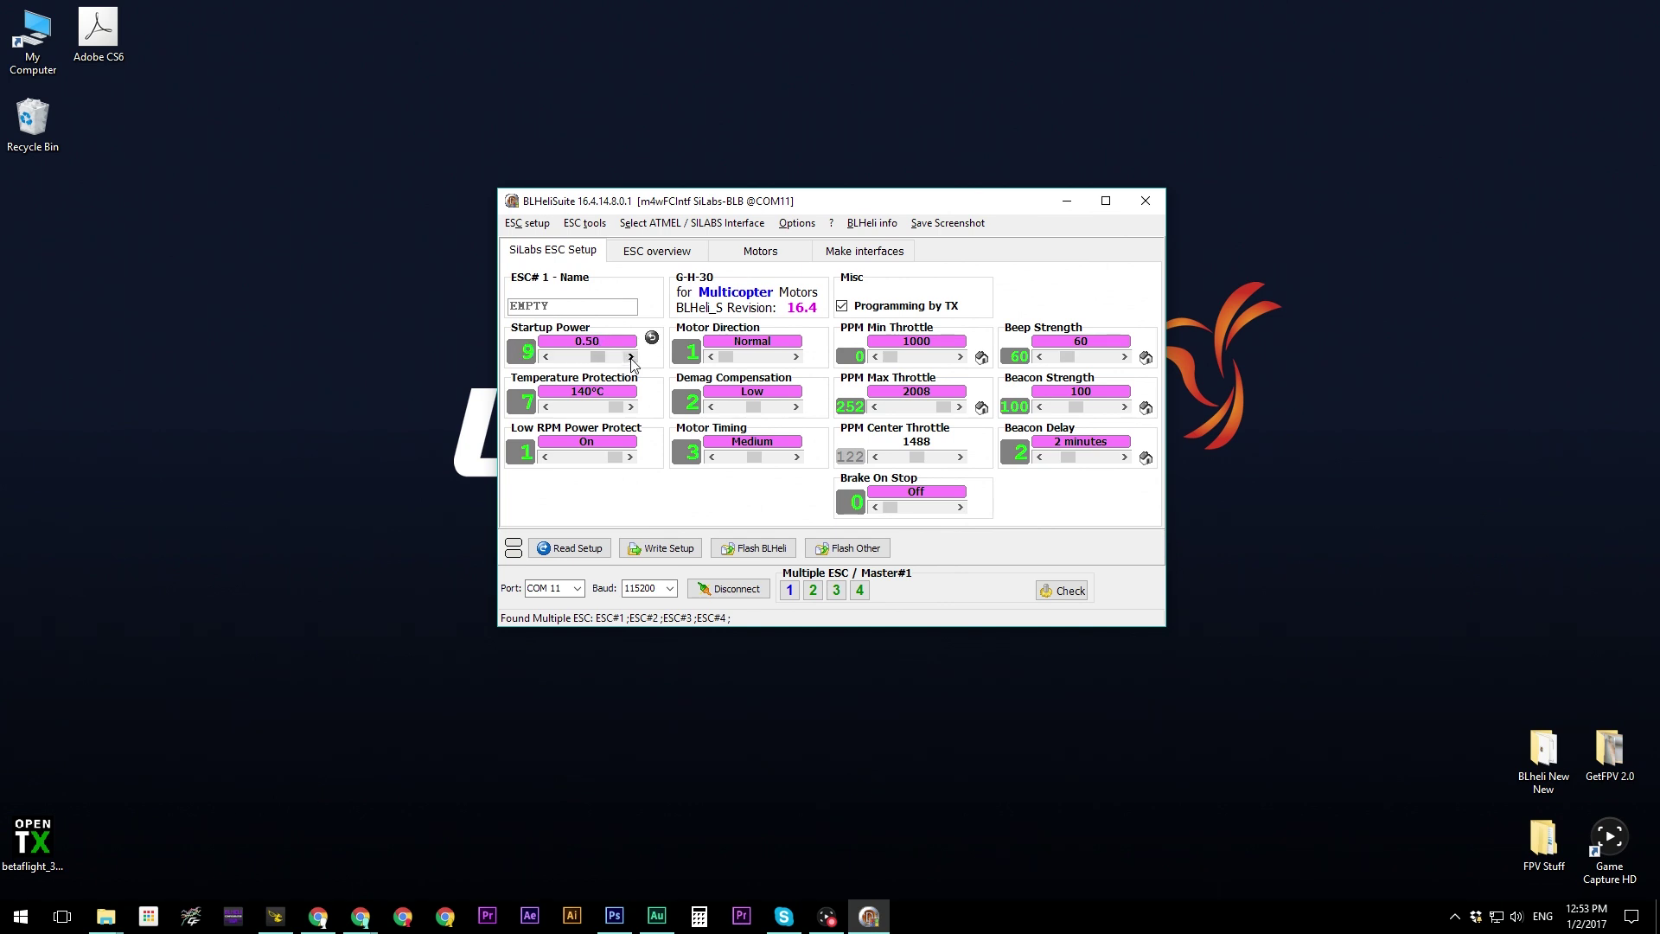
{"action": "left_click", "coordinate": [547, 357]}
{"action": "left_click", "coordinate": [547, 357]}
Write the current setup to all four ESCs and close the write report
{"action": "mouse_move", "coordinate": [1072, 390]}
{"action": "mouse_move", "coordinate": [1075, 458]}
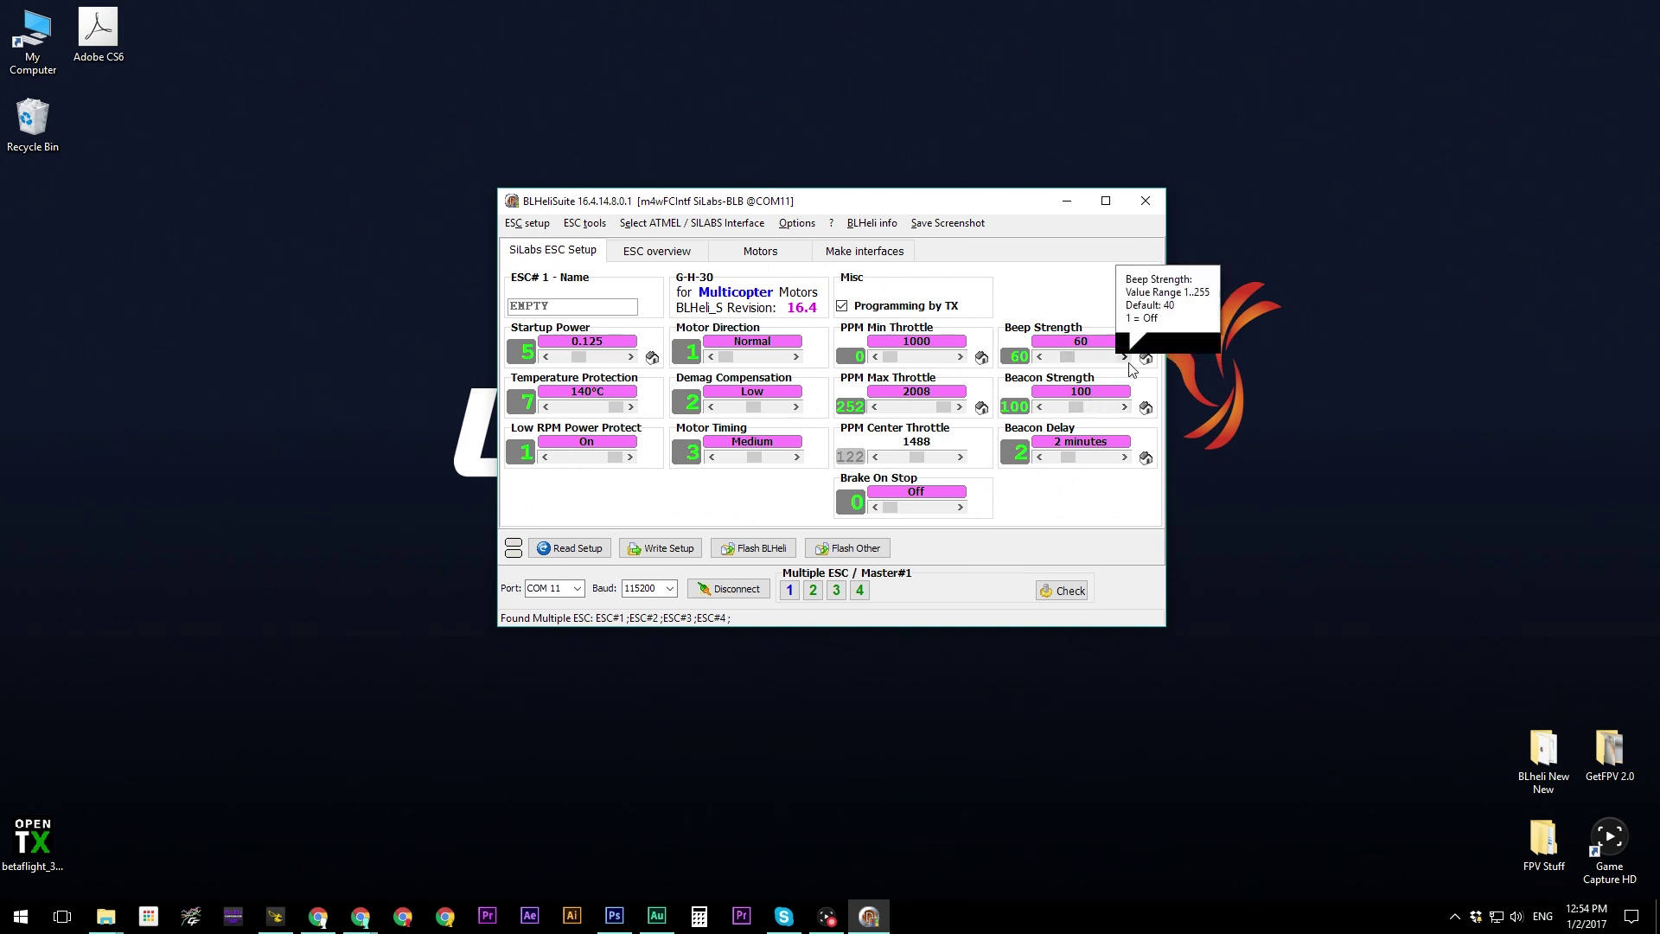
{"action": "mouse_move", "coordinate": [1092, 367]}
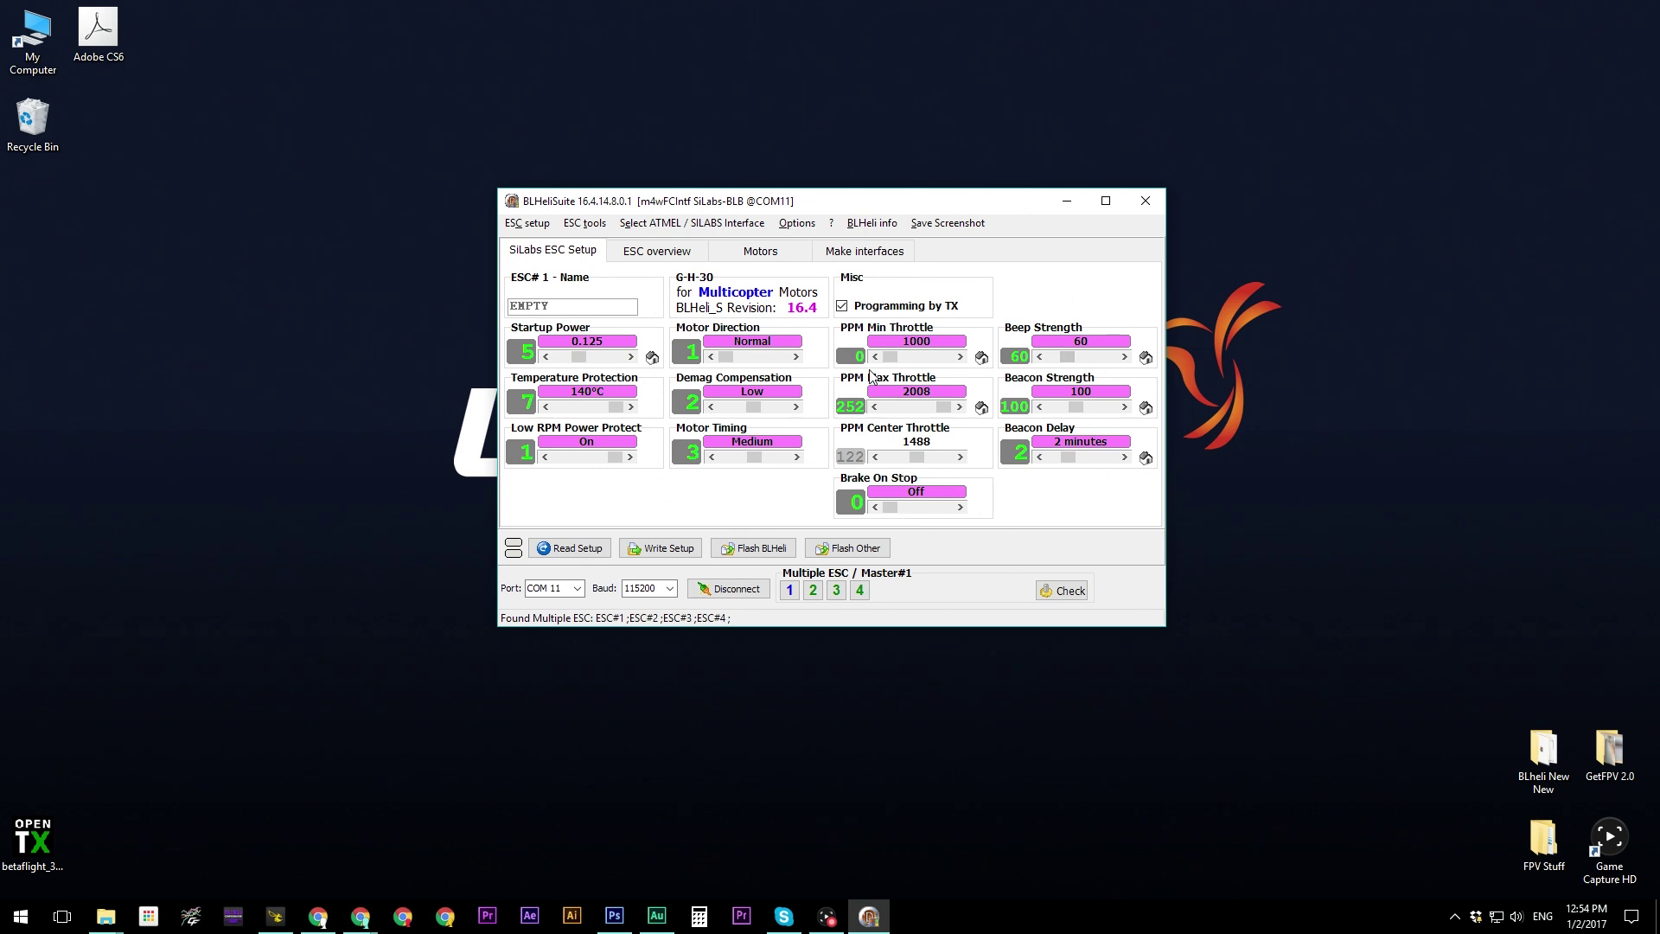
{"action": "mouse_move", "coordinate": [909, 361]}
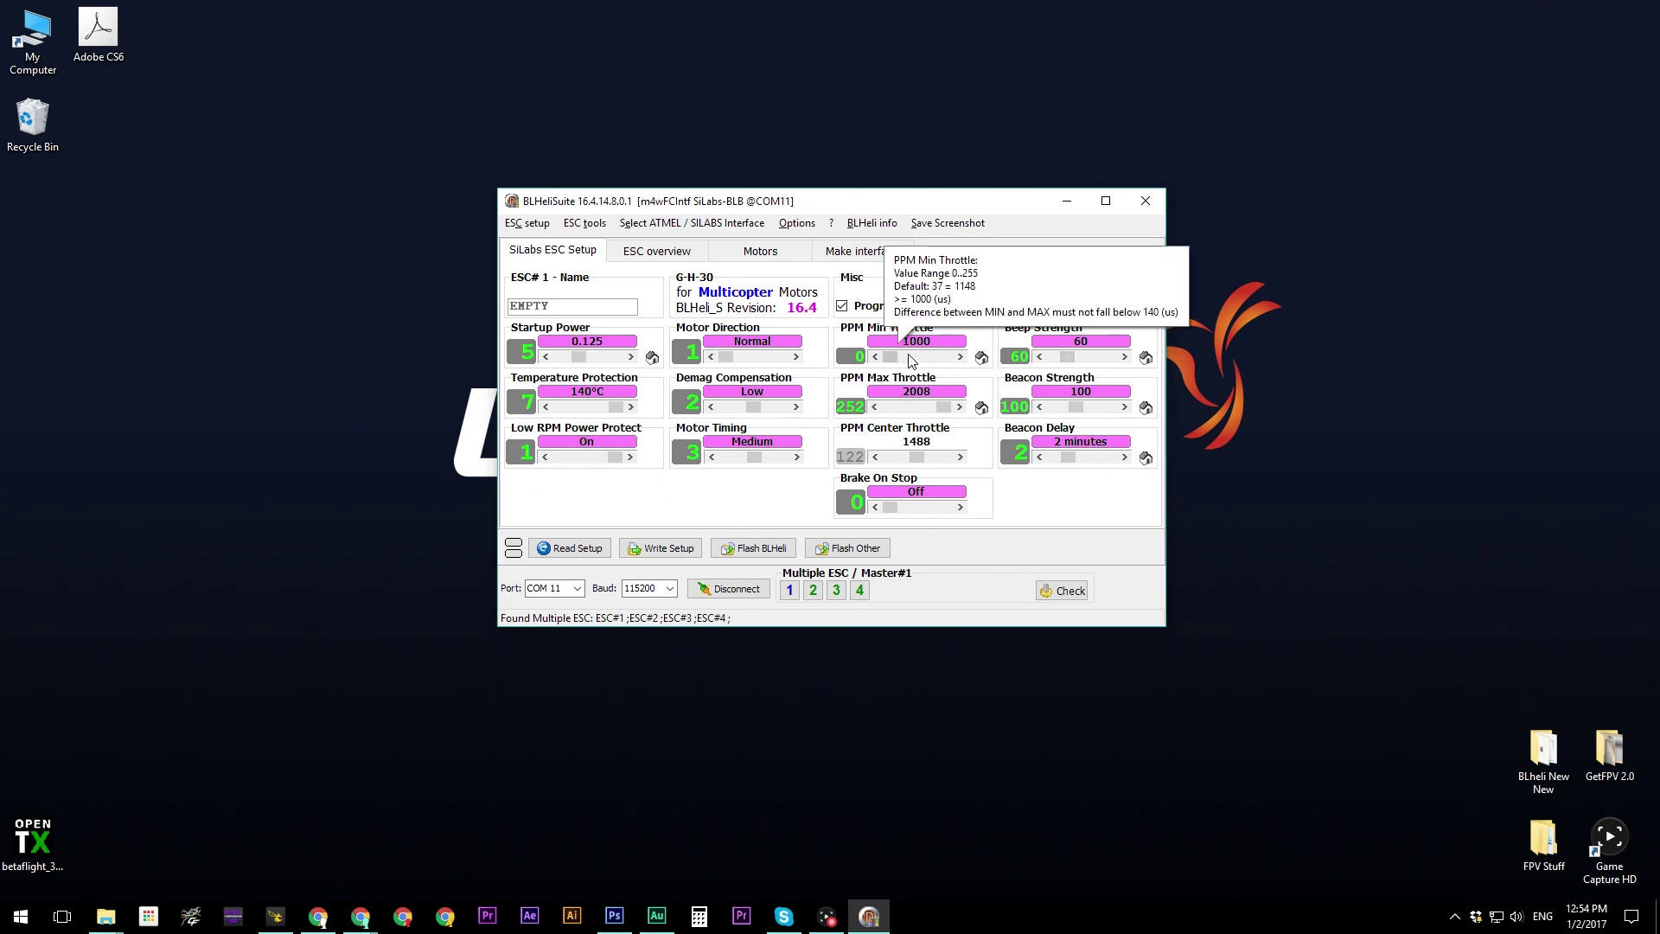
{"action": "mouse_move", "coordinate": [921, 407]}
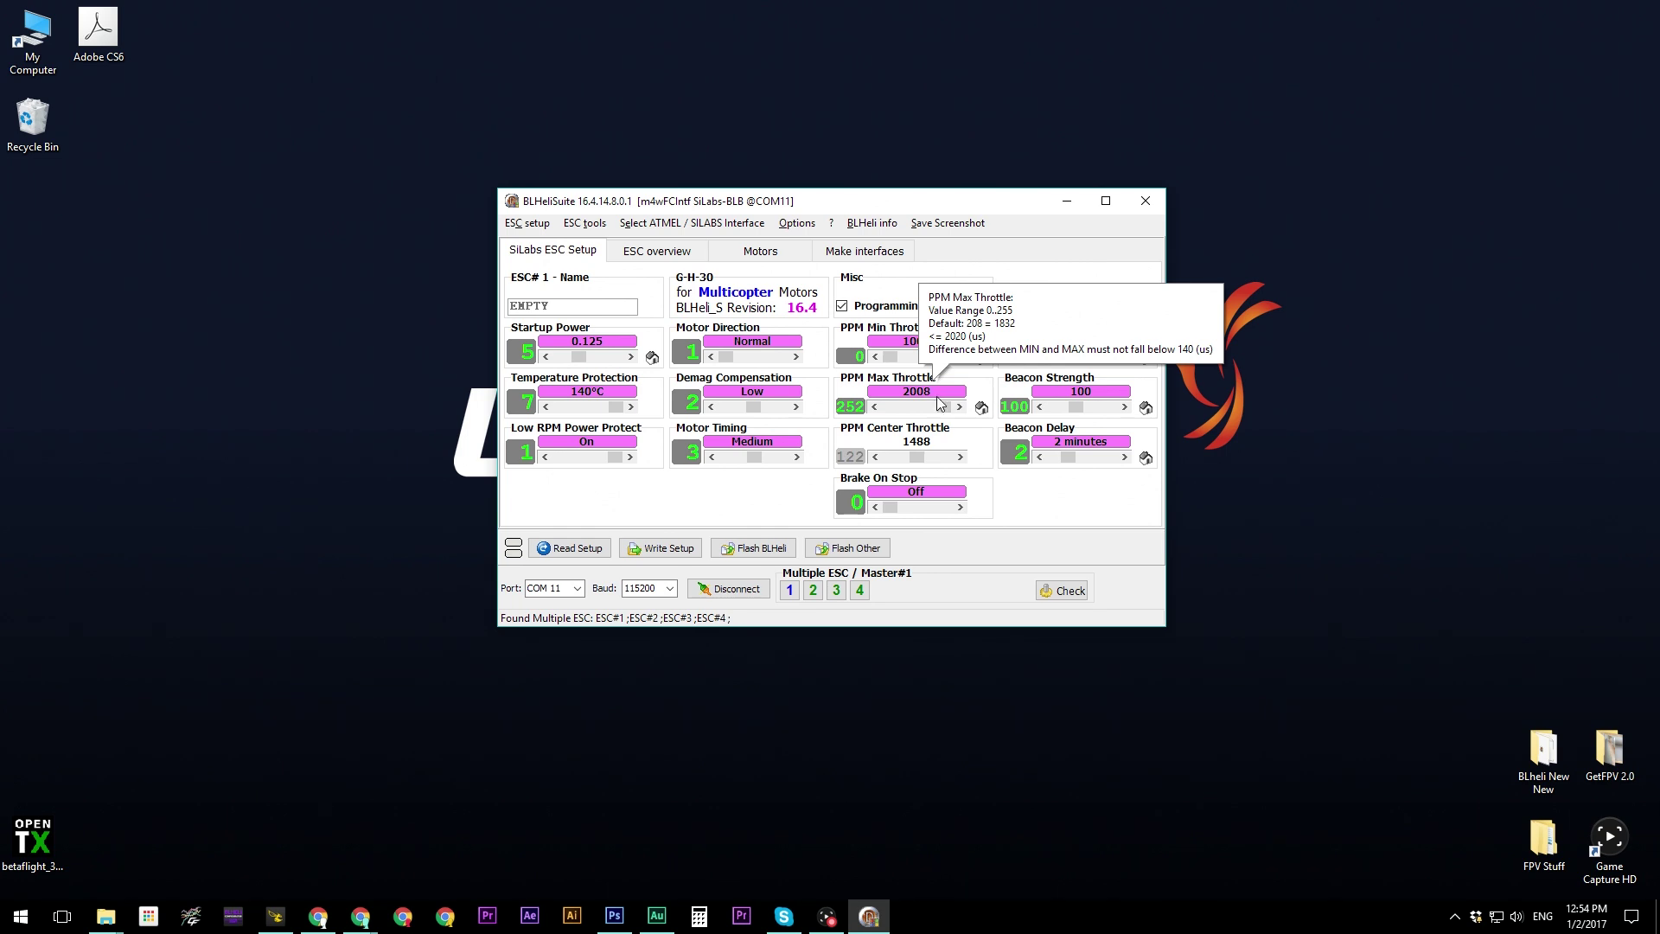
{"action": "left_click", "coordinate": [689, 548]}
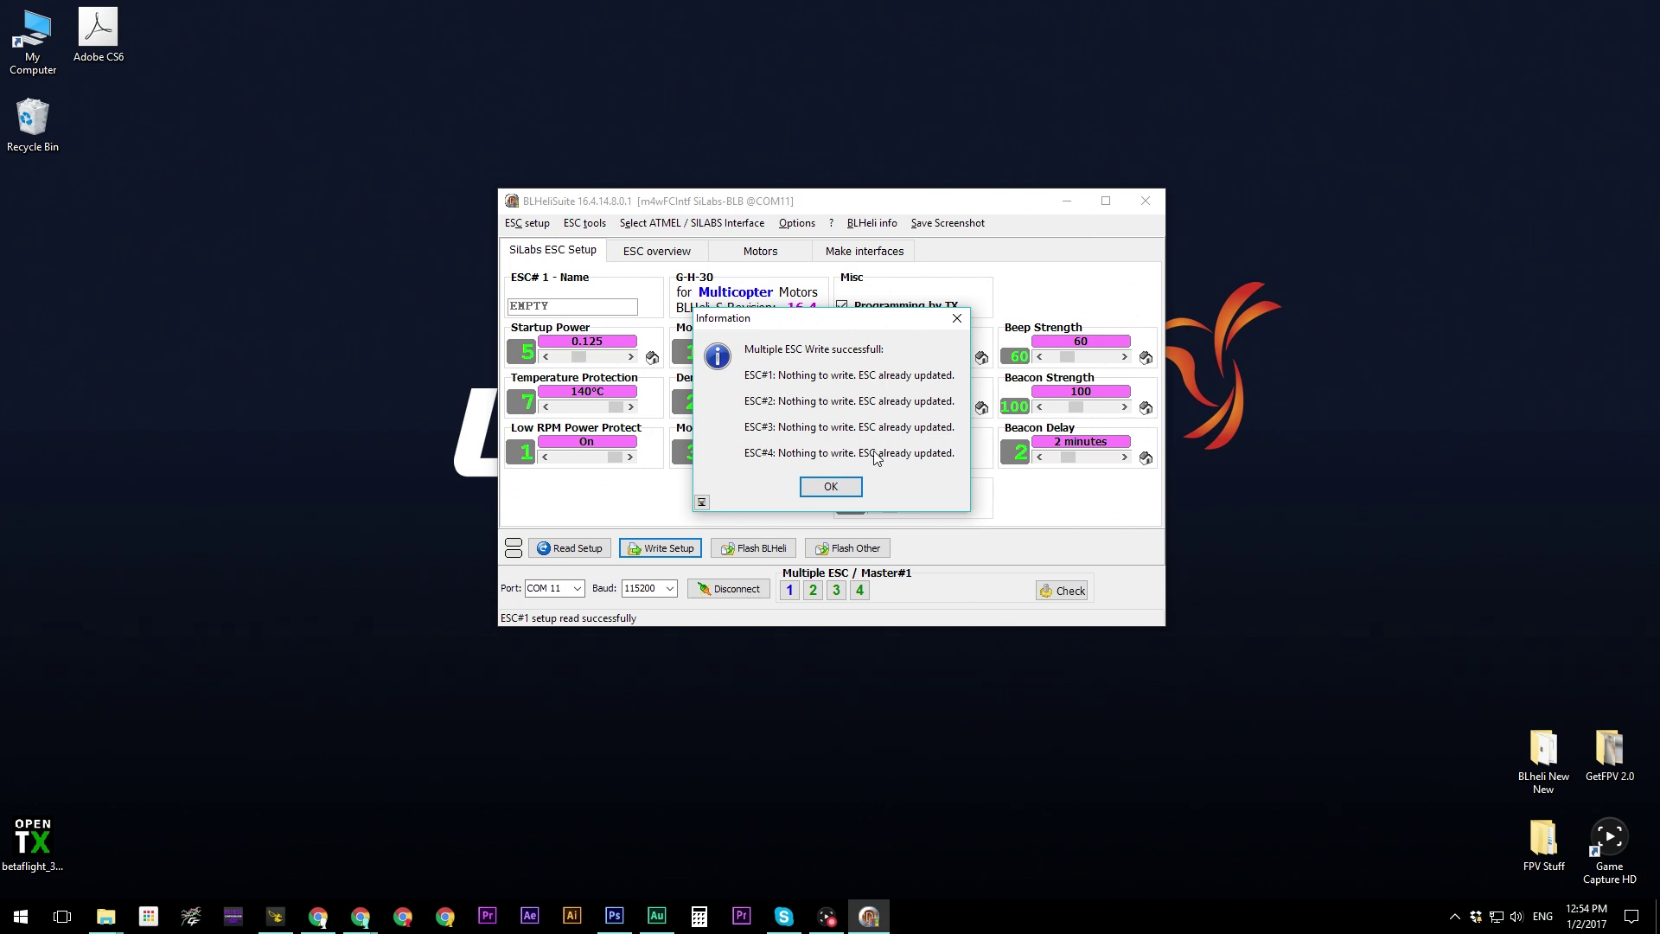
{"action": "left_click", "coordinate": [831, 486]}
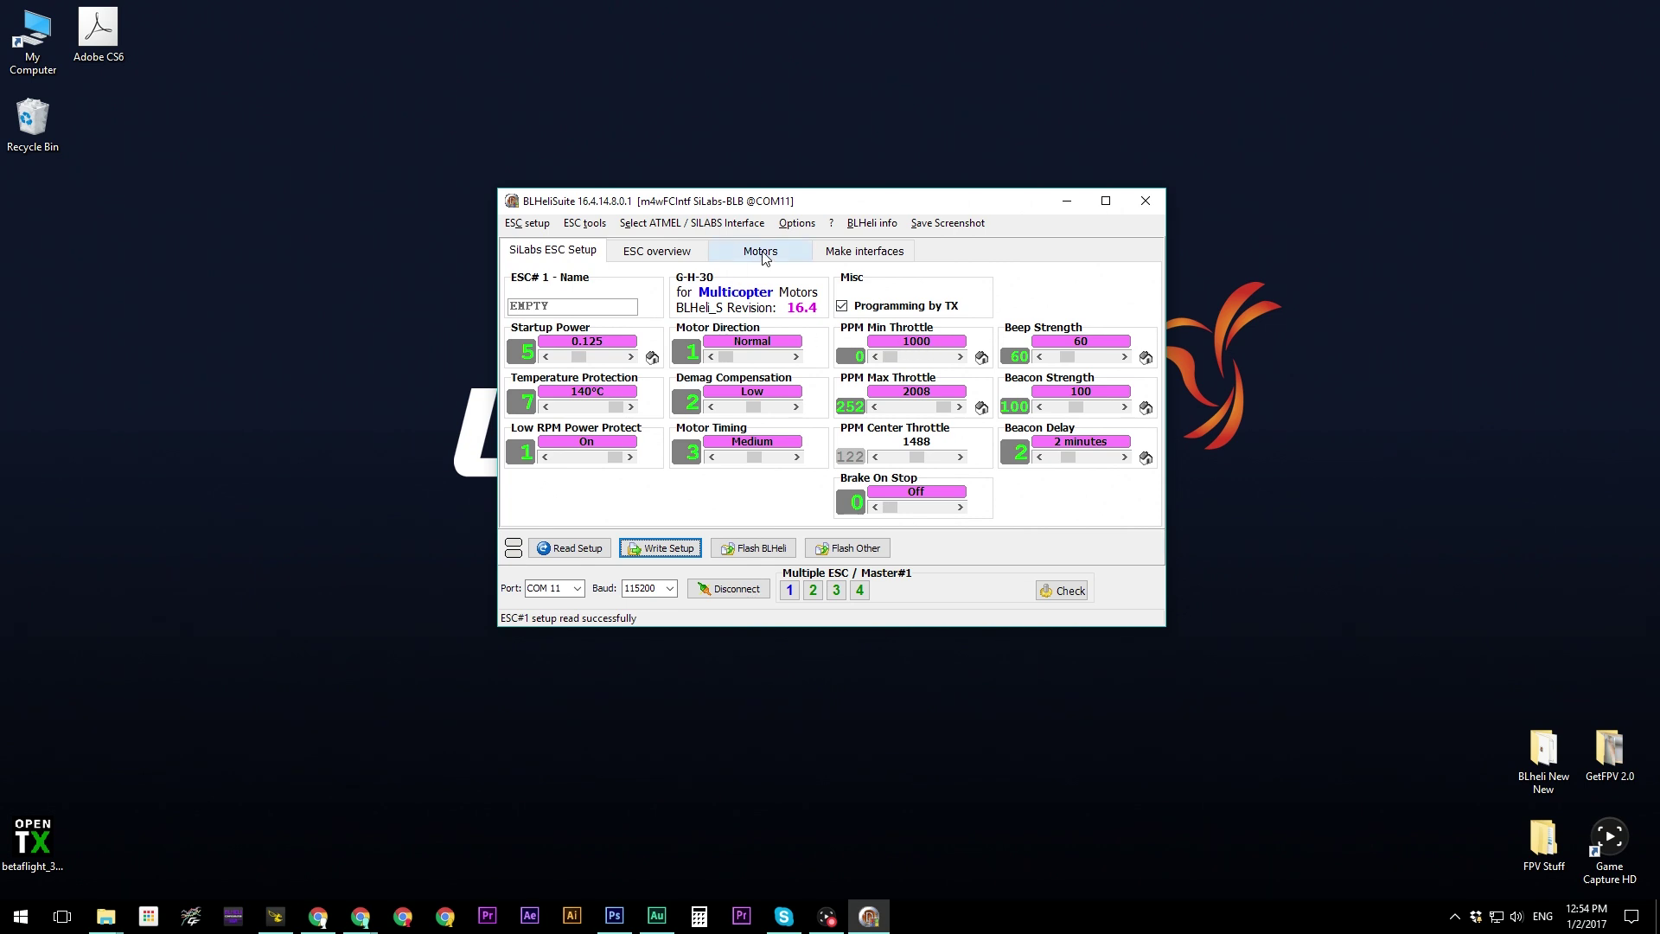
Examine the settings of all four ESCs side by side in the ESC overview
{"action": "left_click", "coordinate": [666, 256]}
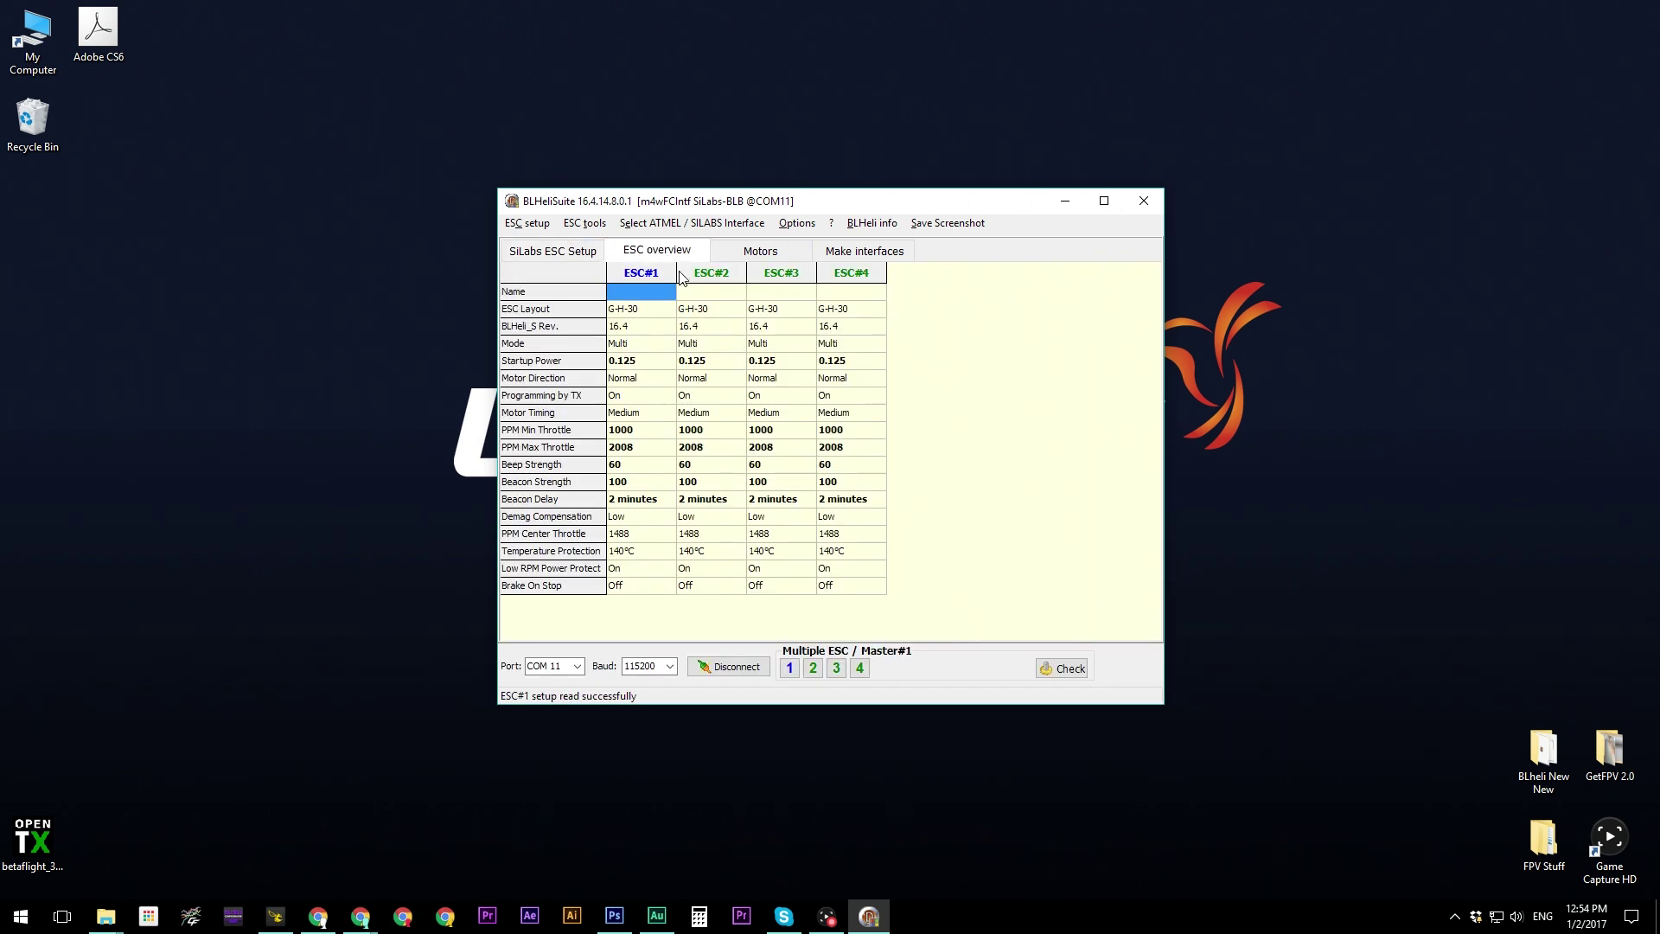
{"action": "mouse_move", "coordinate": [716, 288]}
{"action": "mouse_move", "coordinate": [790, 286]}
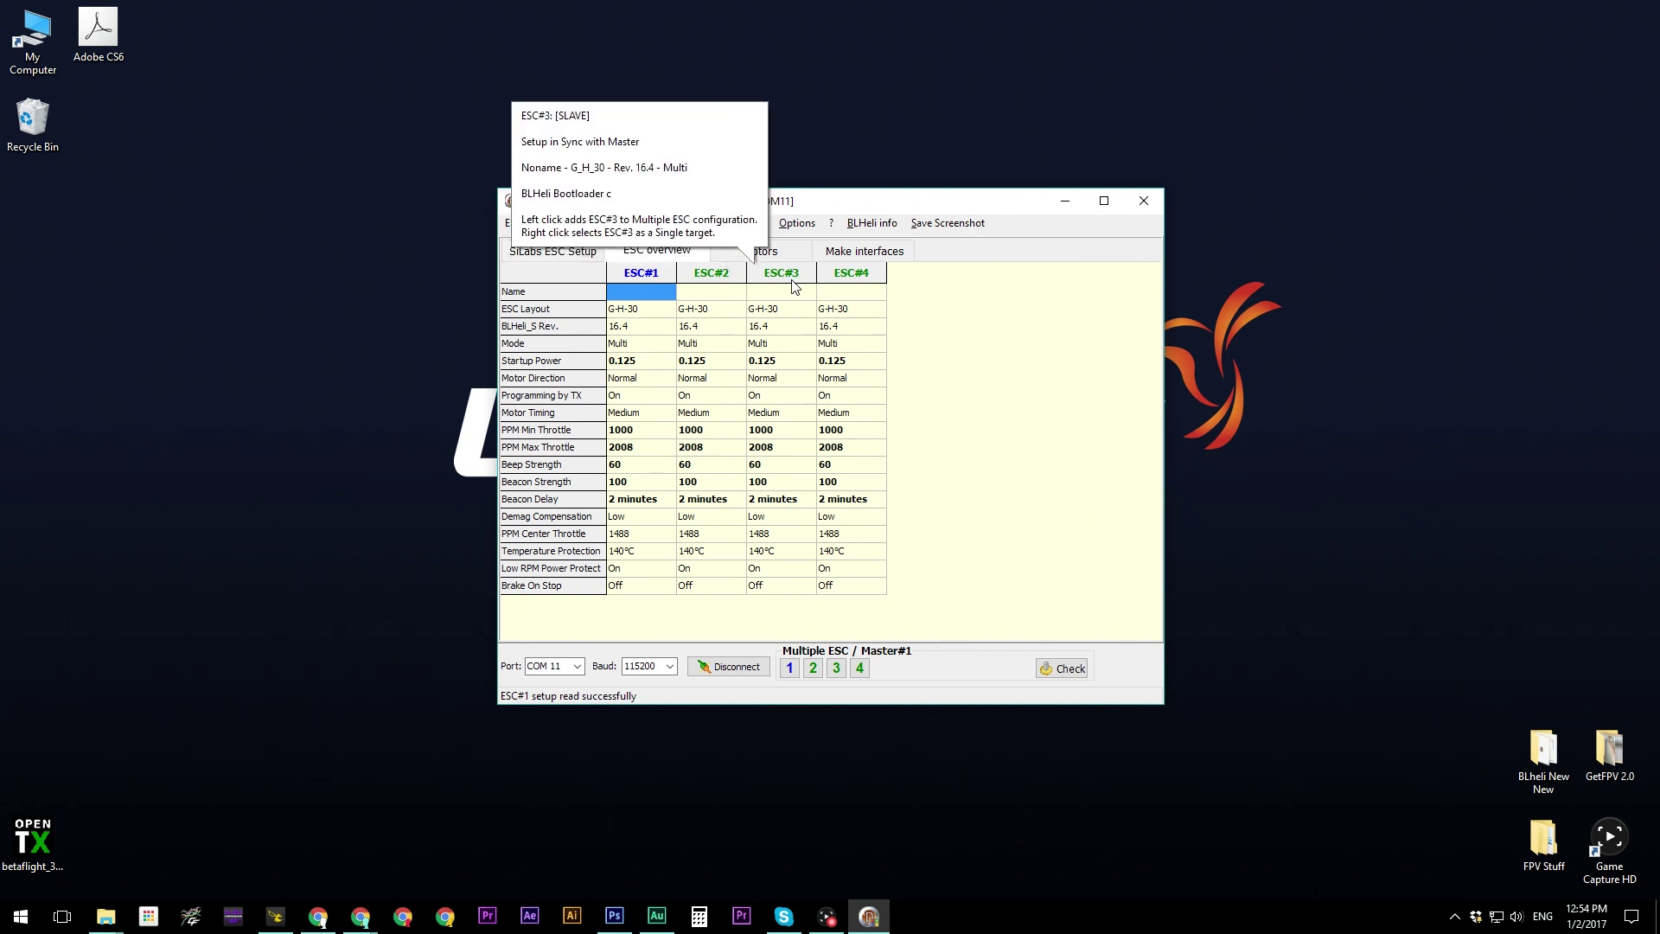
With only ESC 2 and 3 selected, set Motor Direction to Reversed, write the setup, and check it in the ESC overview
{"action": "left_click", "coordinate": [571, 253]}
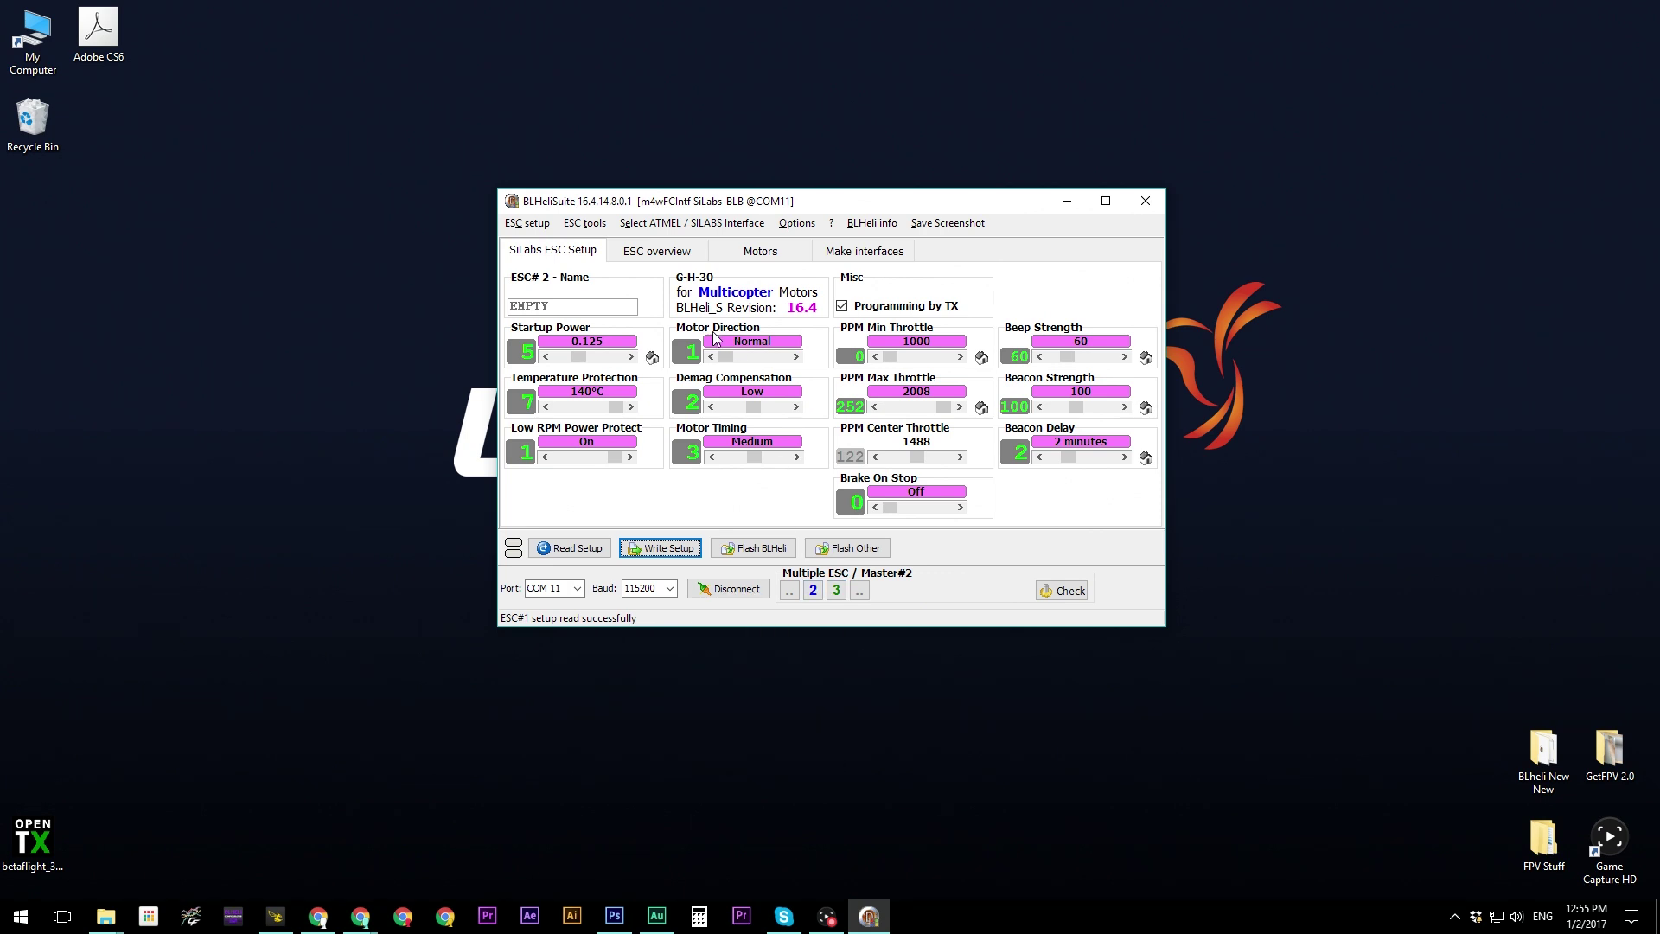
{"action": "left_click", "coordinate": [795, 356]}
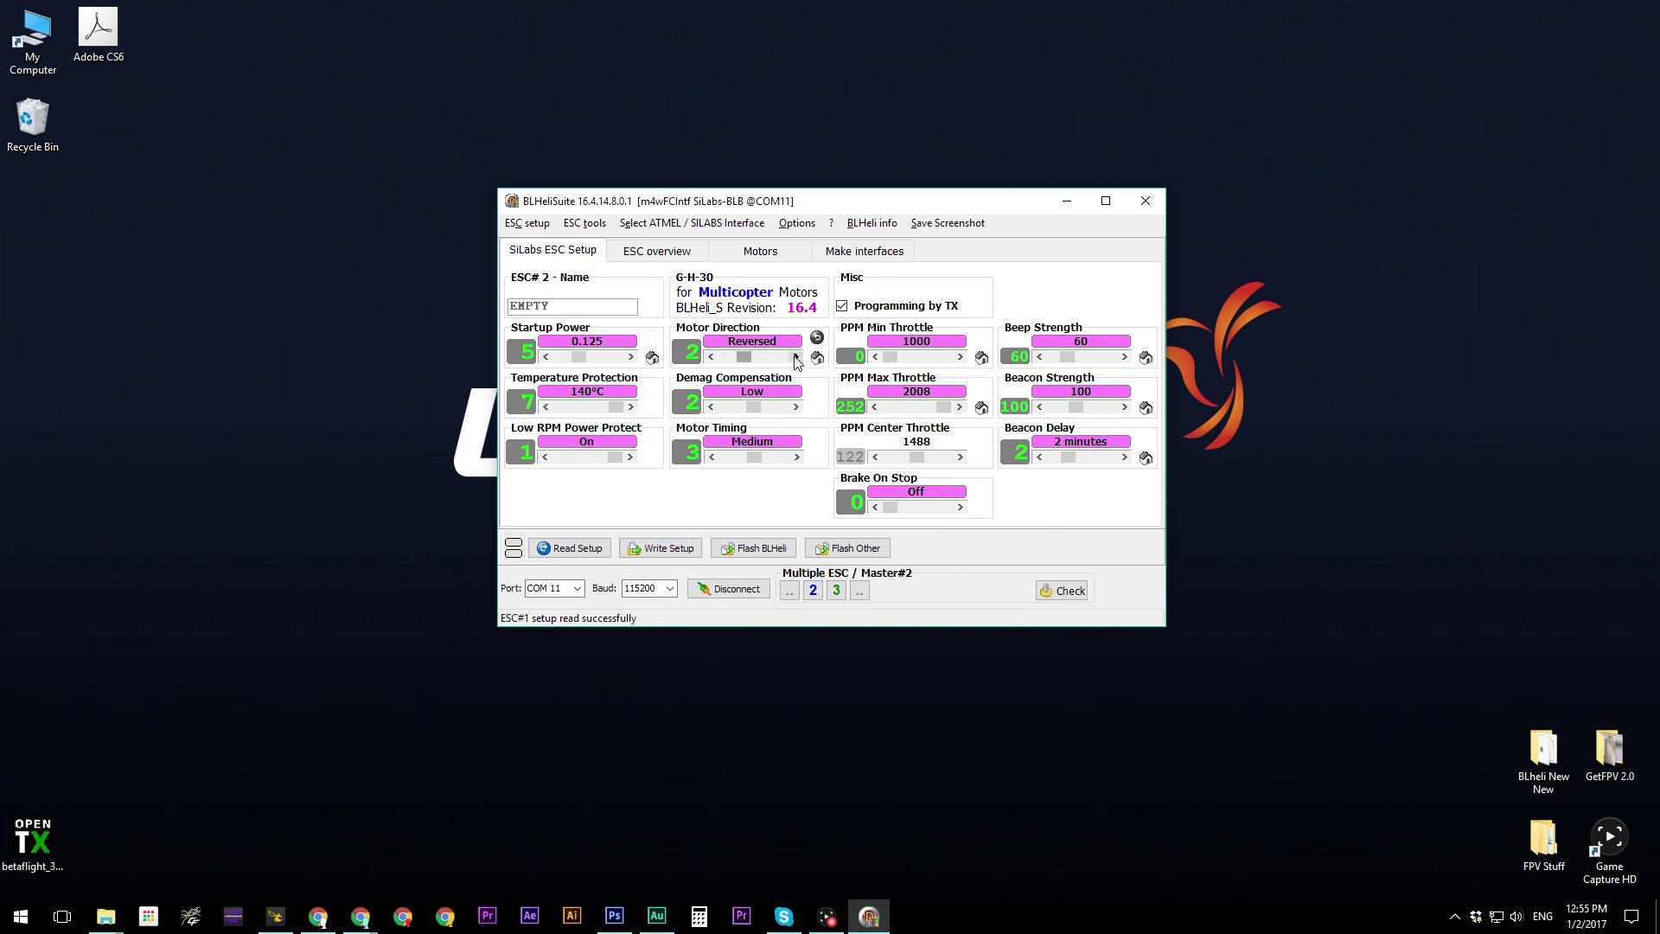
{"action": "left_click", "coordinate": [660, 553]}
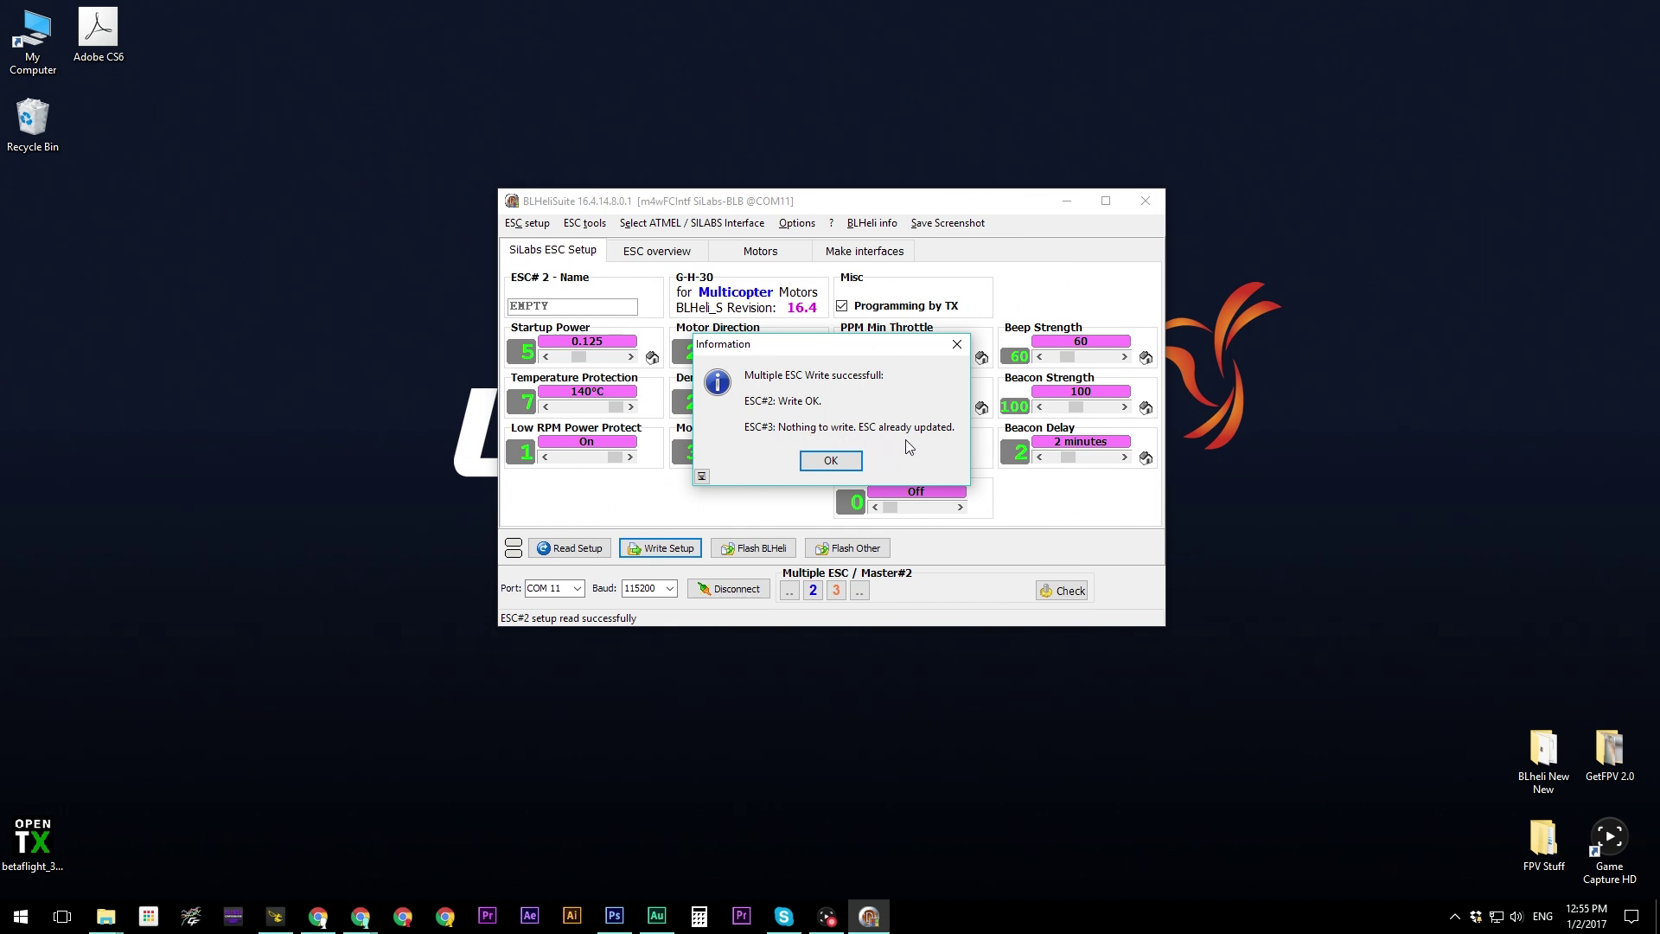
{"action": "left_click", "coordinate": [831, 464]}
{"action": "left_click", "coordinate": [637, 260]}
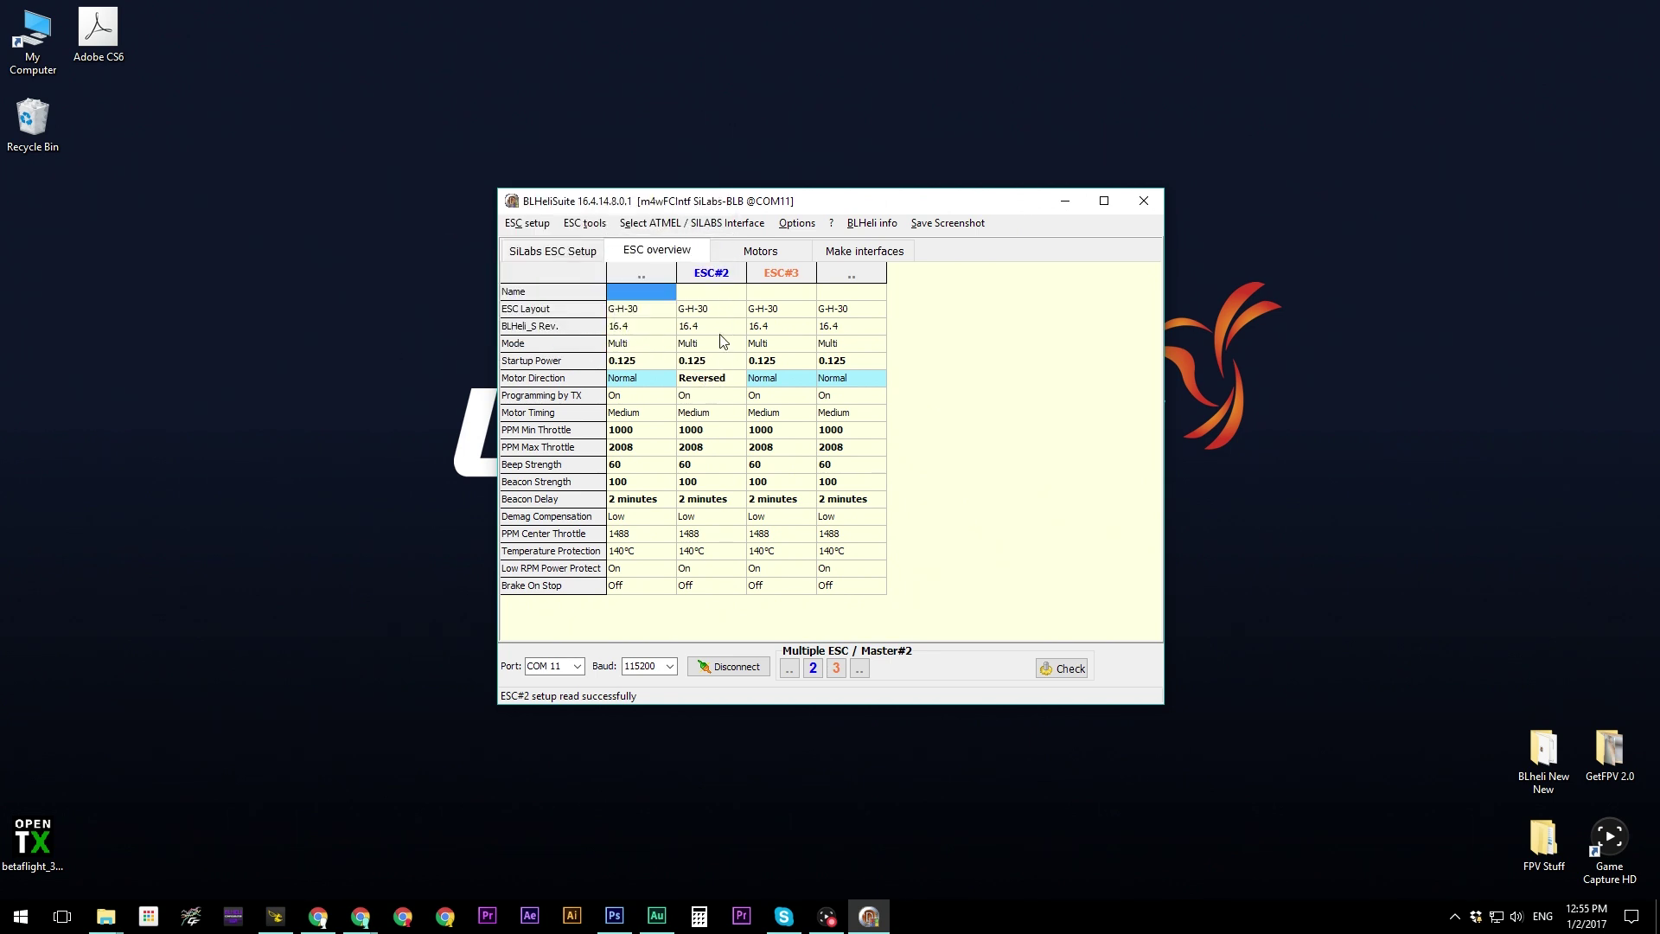
Select ESC 3 alone, set its Motor Direction to Reversed, write the setup, and close the write report
{"action": "left_click", "coordinate": [577, 253]}
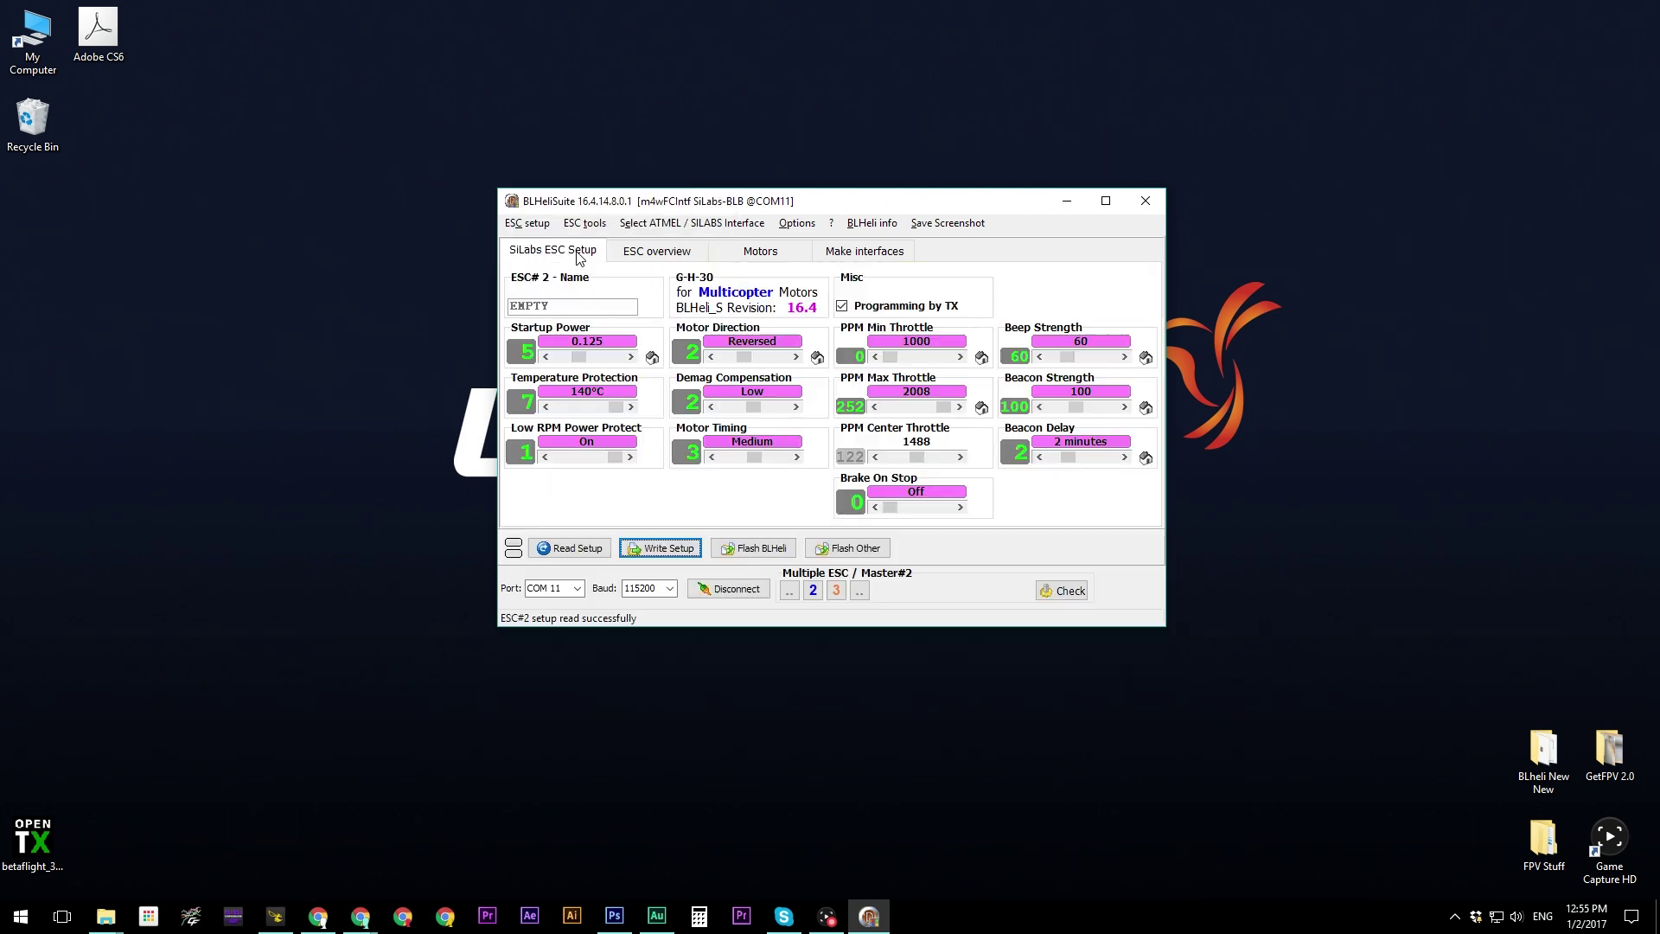
{"action": "right_click", "coordinate": [835, 592]}
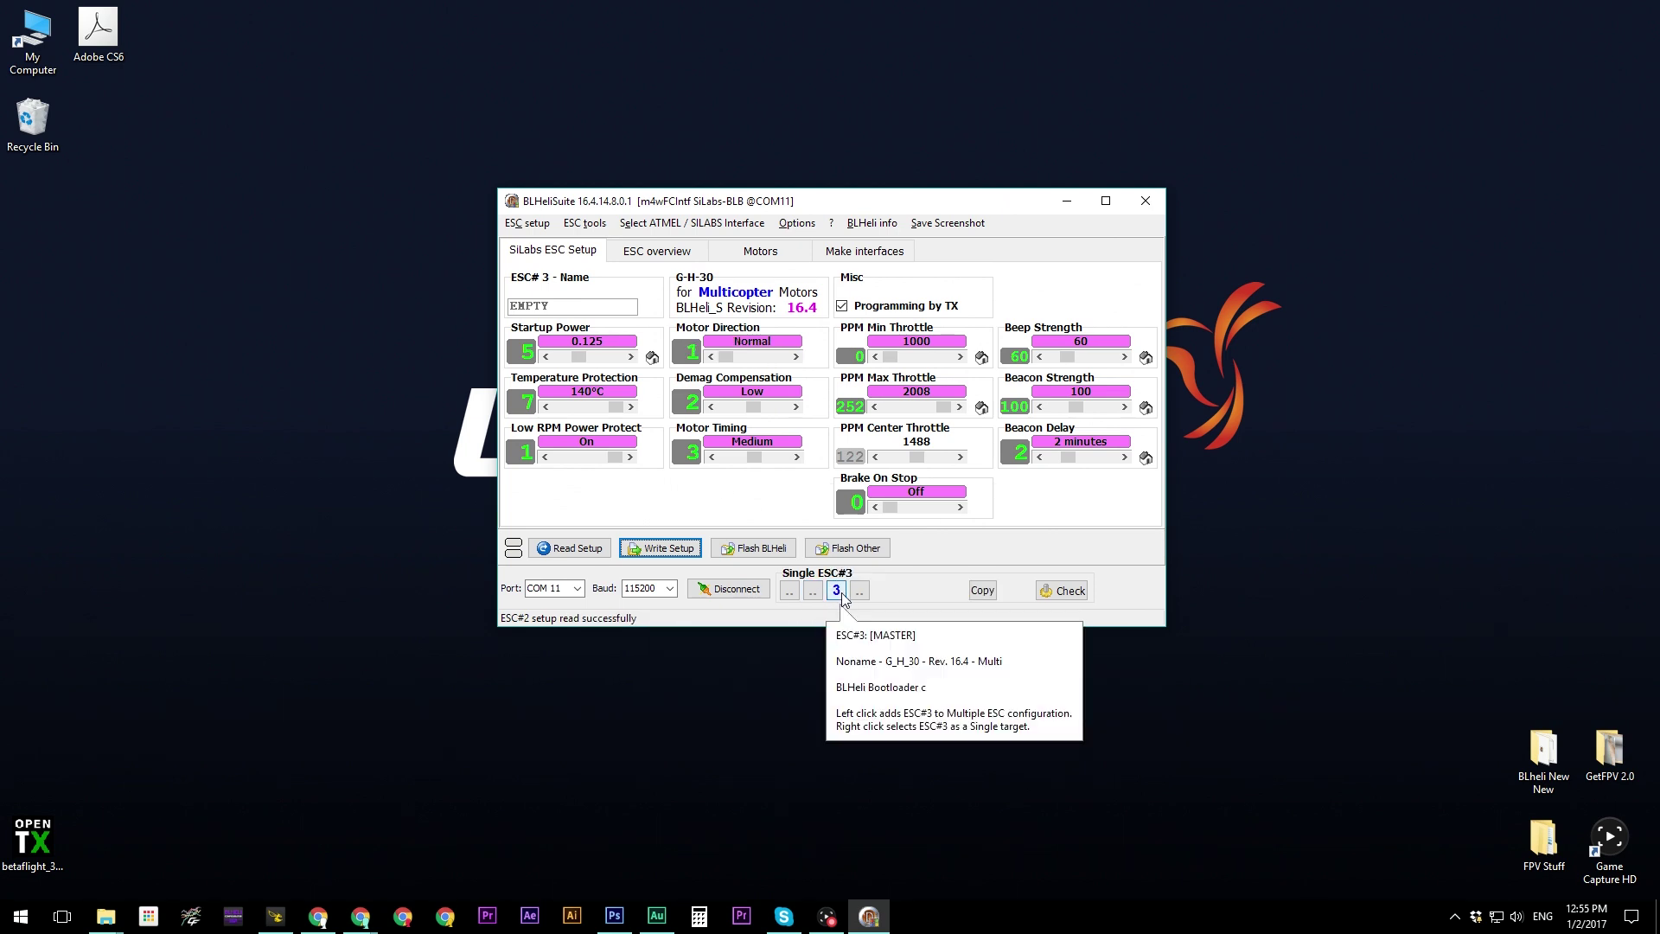
{"action": "left_click", "coordinate": [796, 358]}
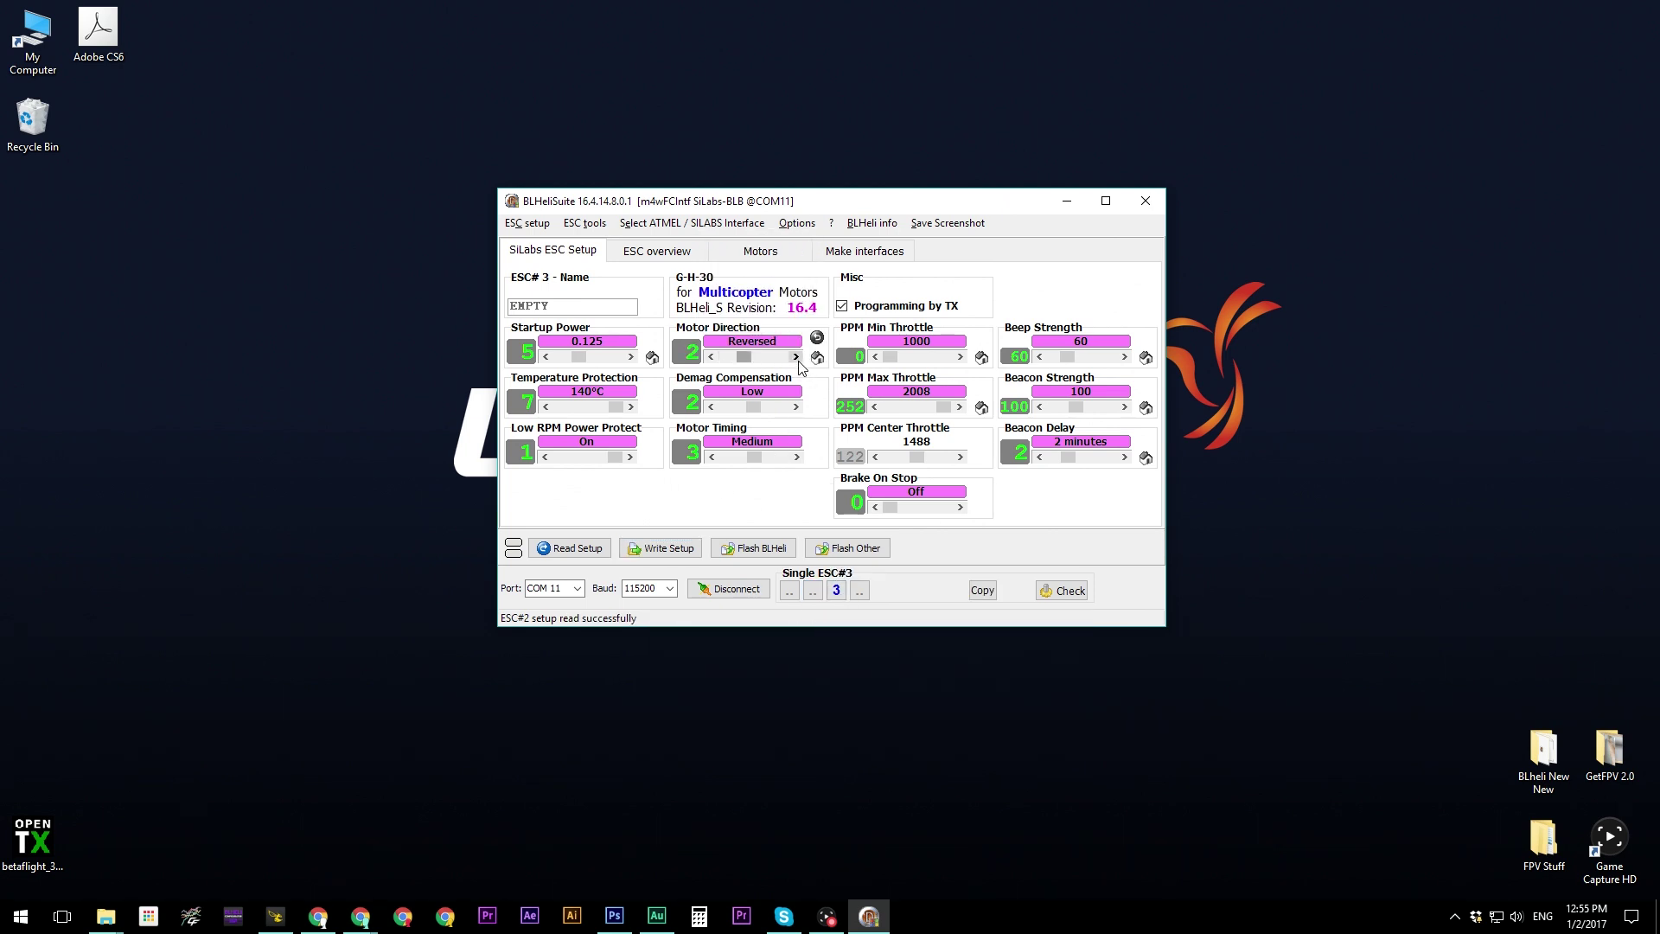
{"action": "left_click", "coordinate": [661, 548]}
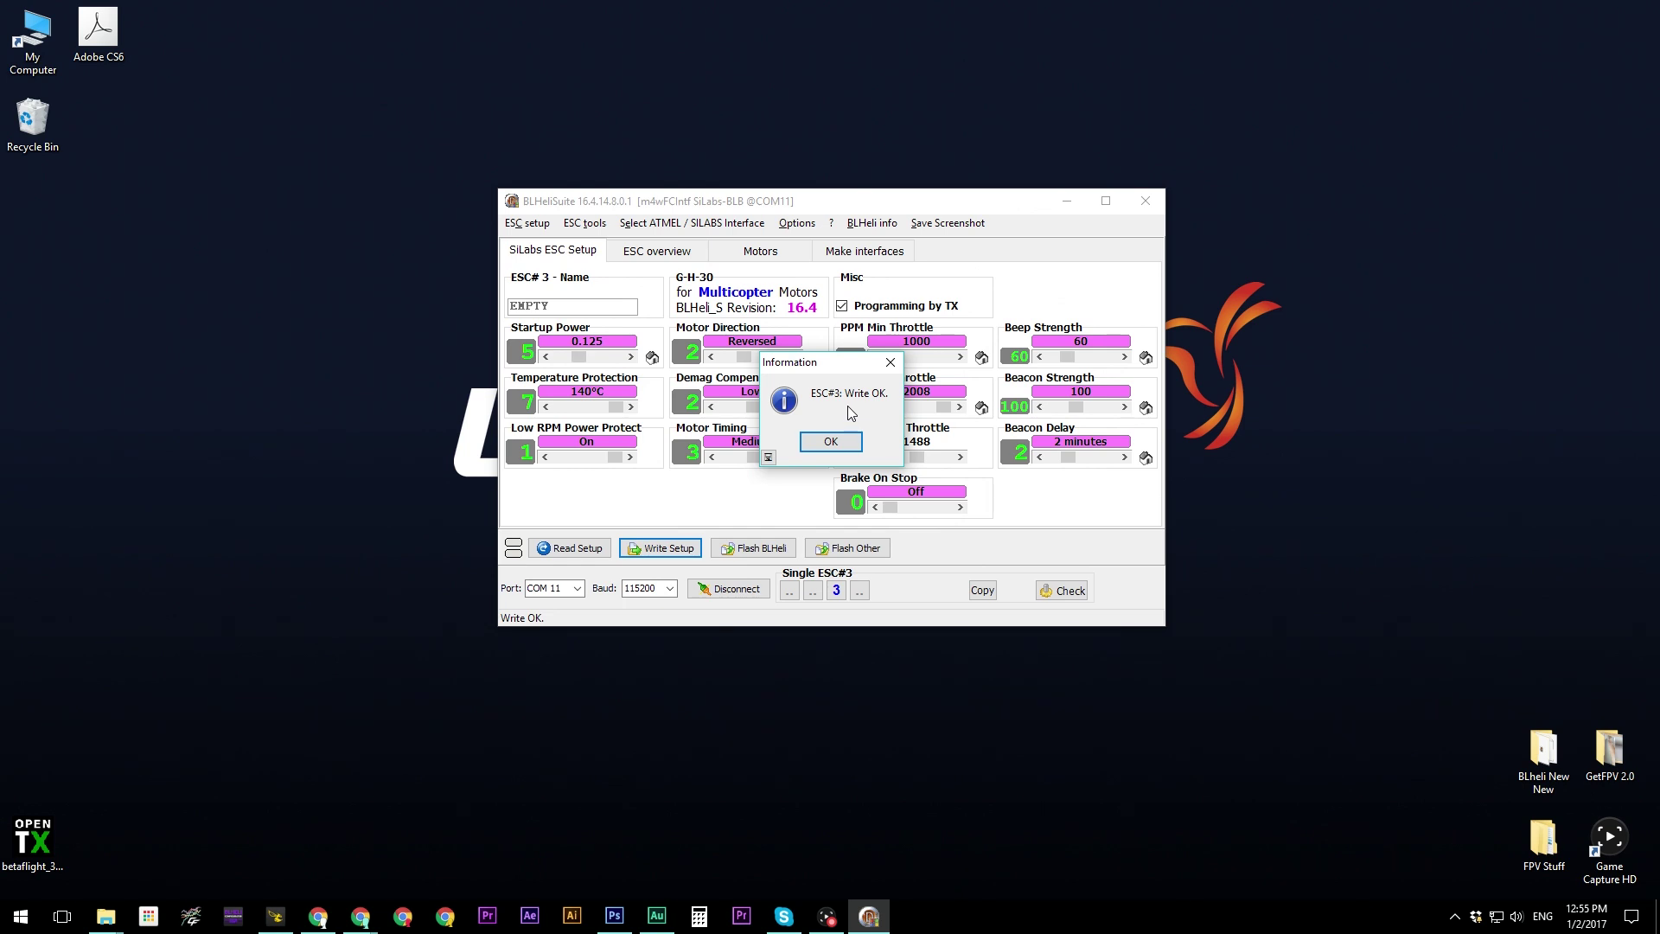
{"action": "left_click", "coordinate": [838, 443]}
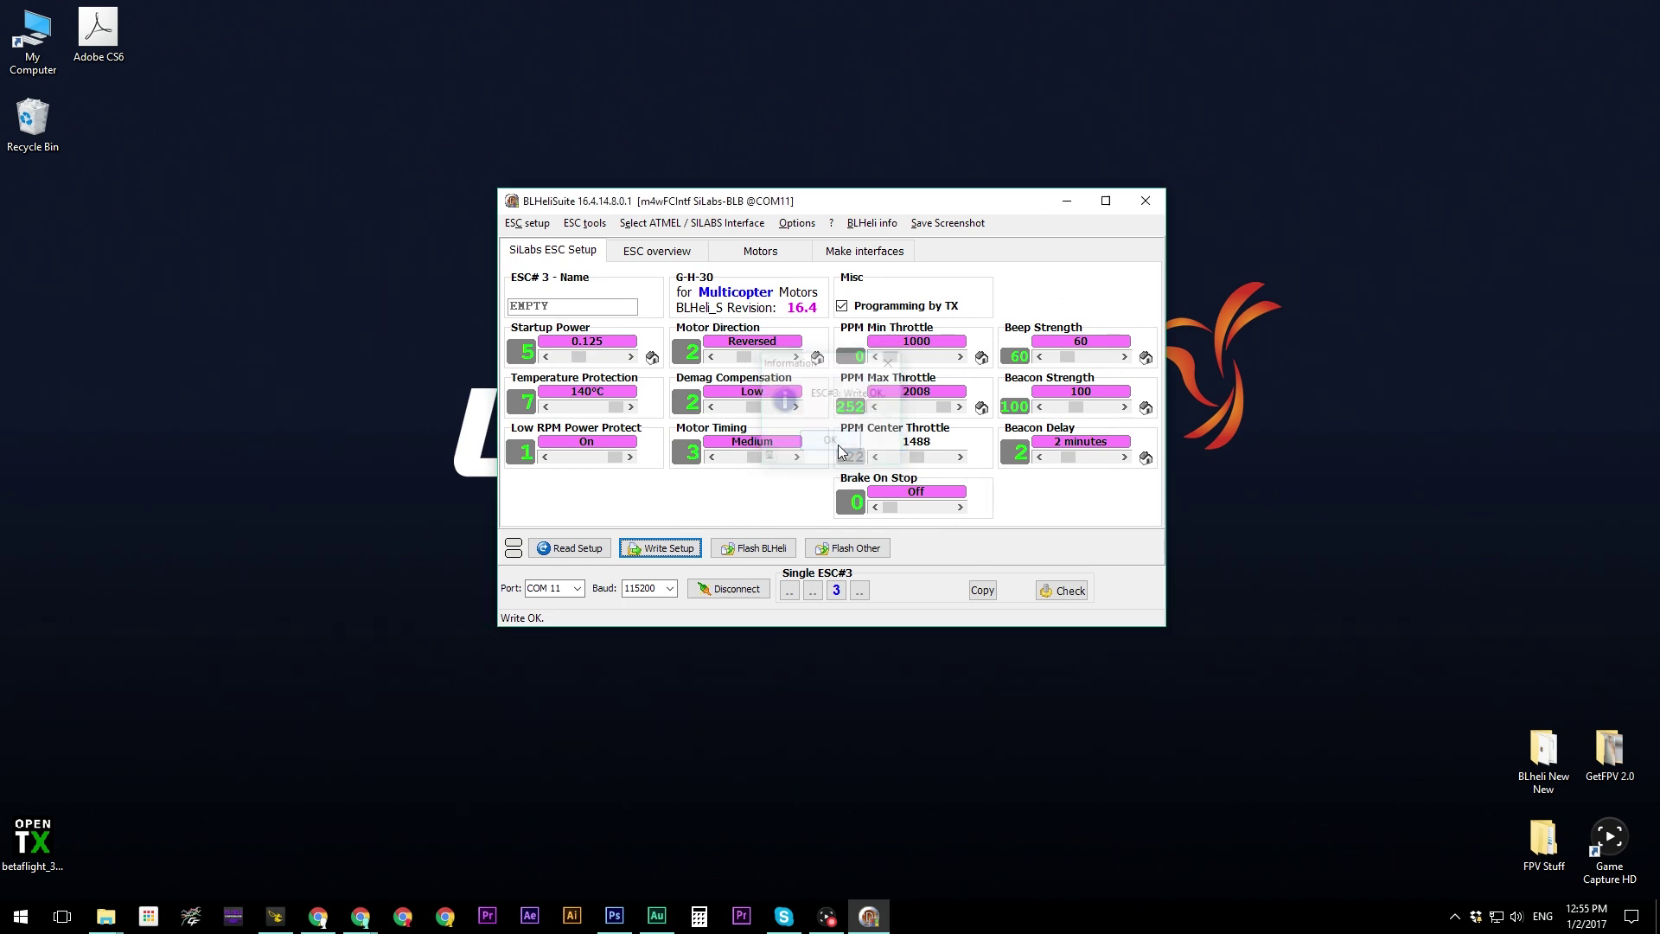
Reselect all four ESCs and check their motor directions and other settings in the ESC overview
{"action": "left_click", "coordinate": [790, 589]}
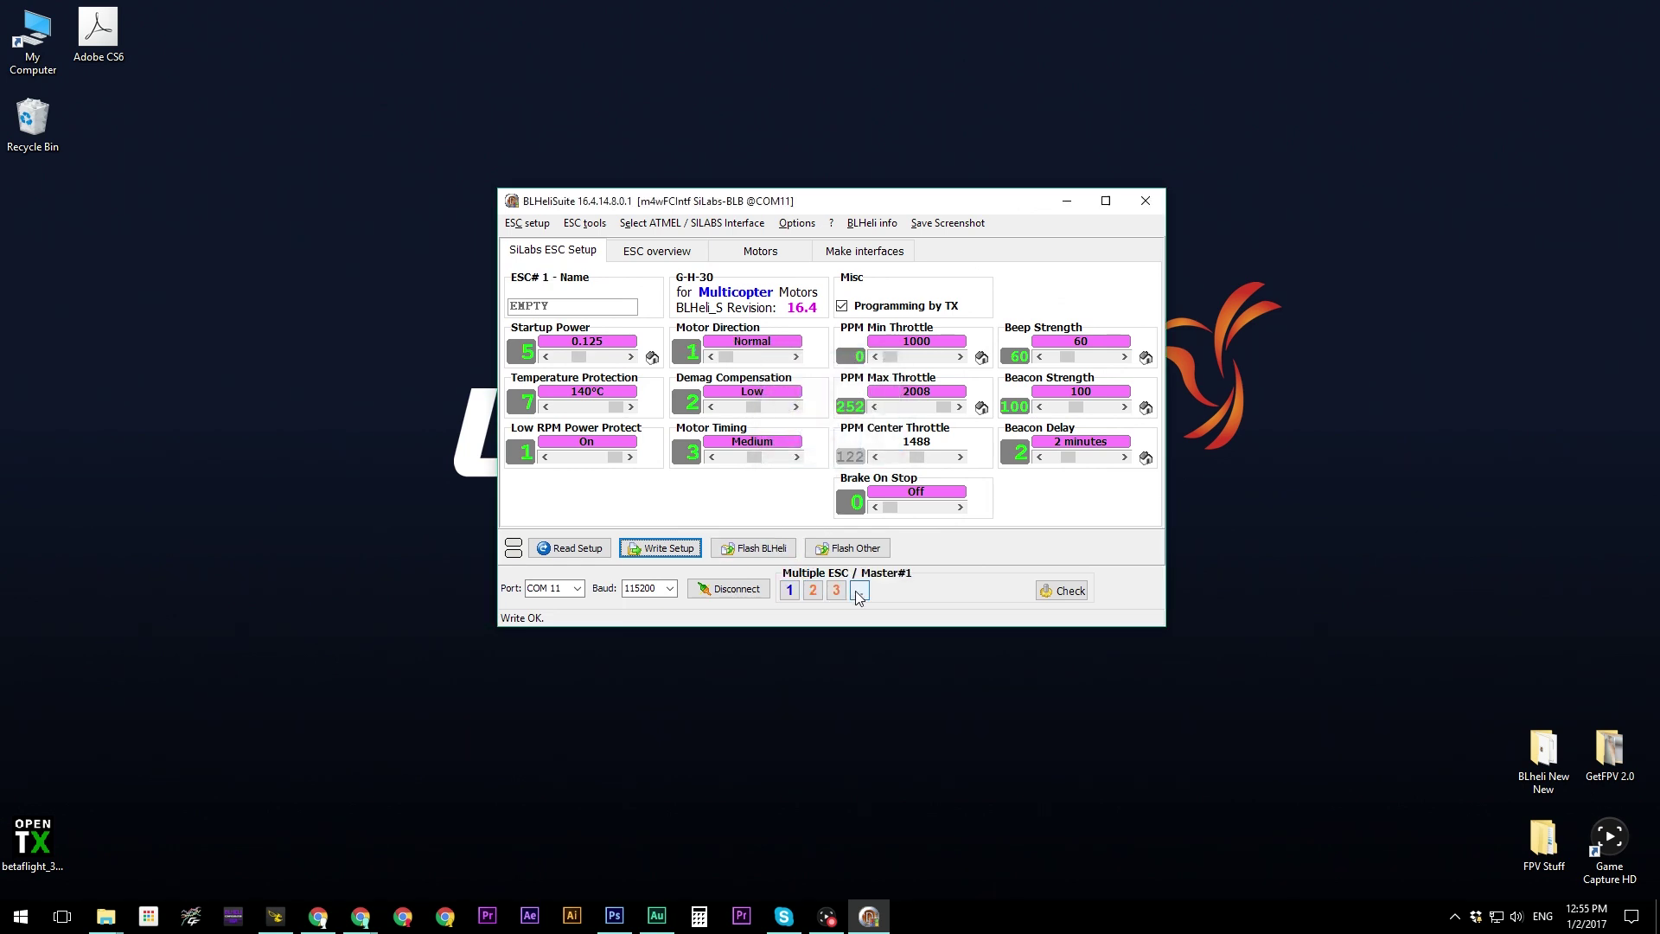
{"action": "left_click", "coordinate": [657, 250]}
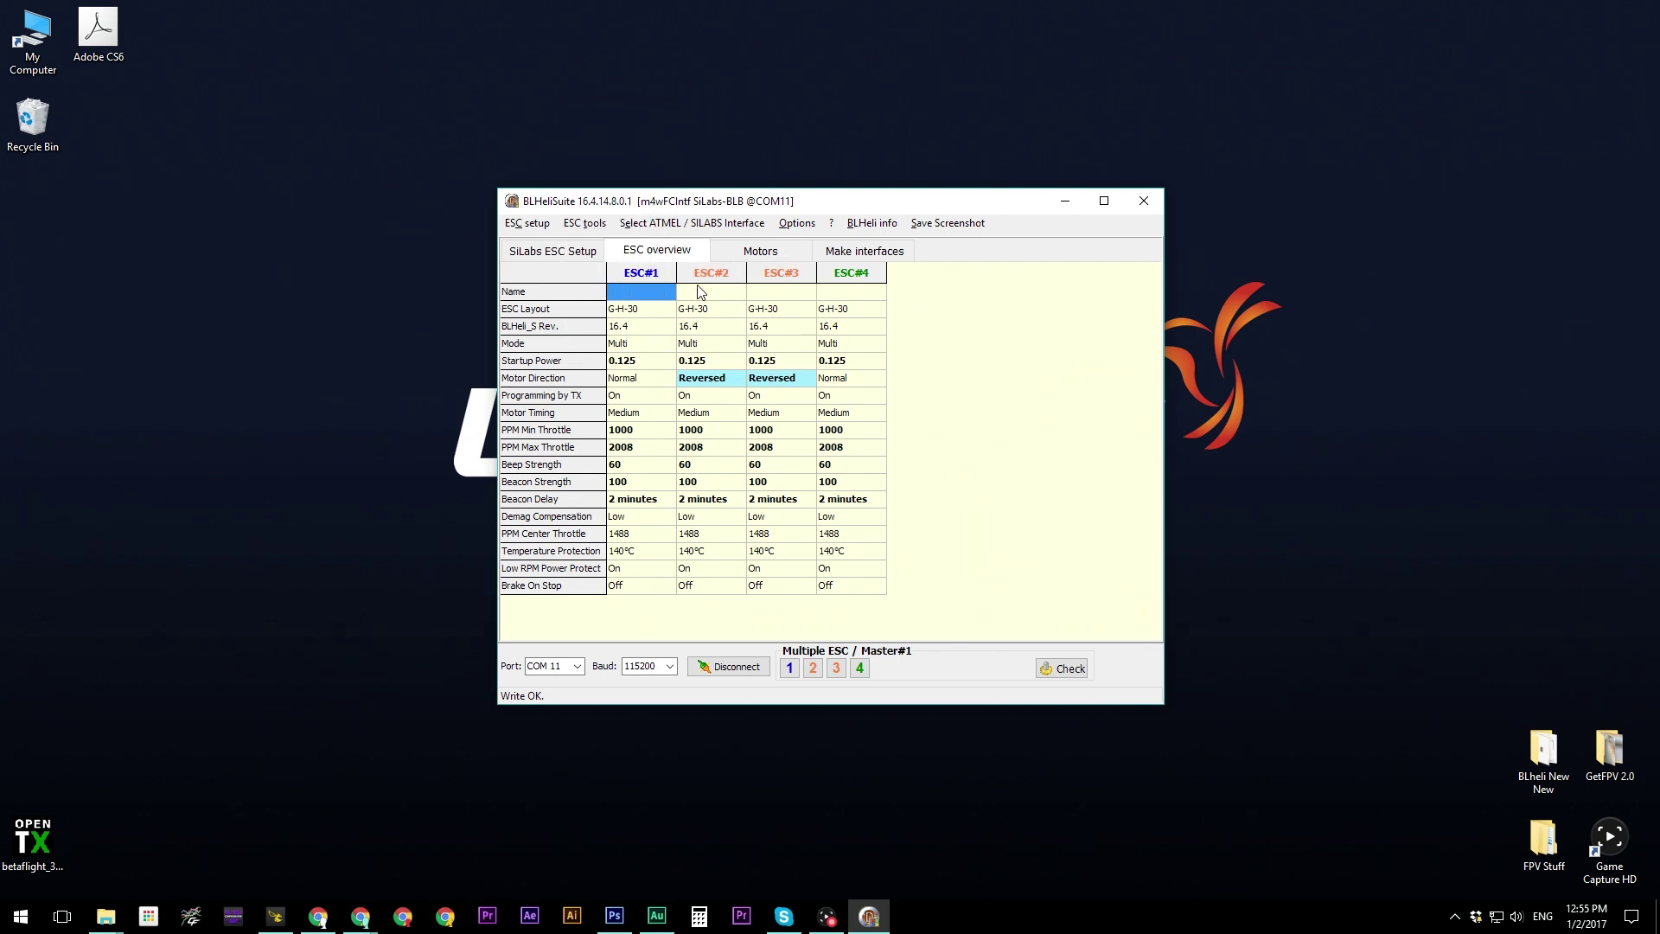
{"action": "mouse_move", "coordinate": [709, 378]}
{"action": "mouse_move", "coordinate": [737, 468]}
Enable motor control and calibrate the ESCs of motors 1 to 4 from 1000 to 2000, confirming the power-off and power-on stages
{"action": "left_click", "coordinate": [772, 260]}
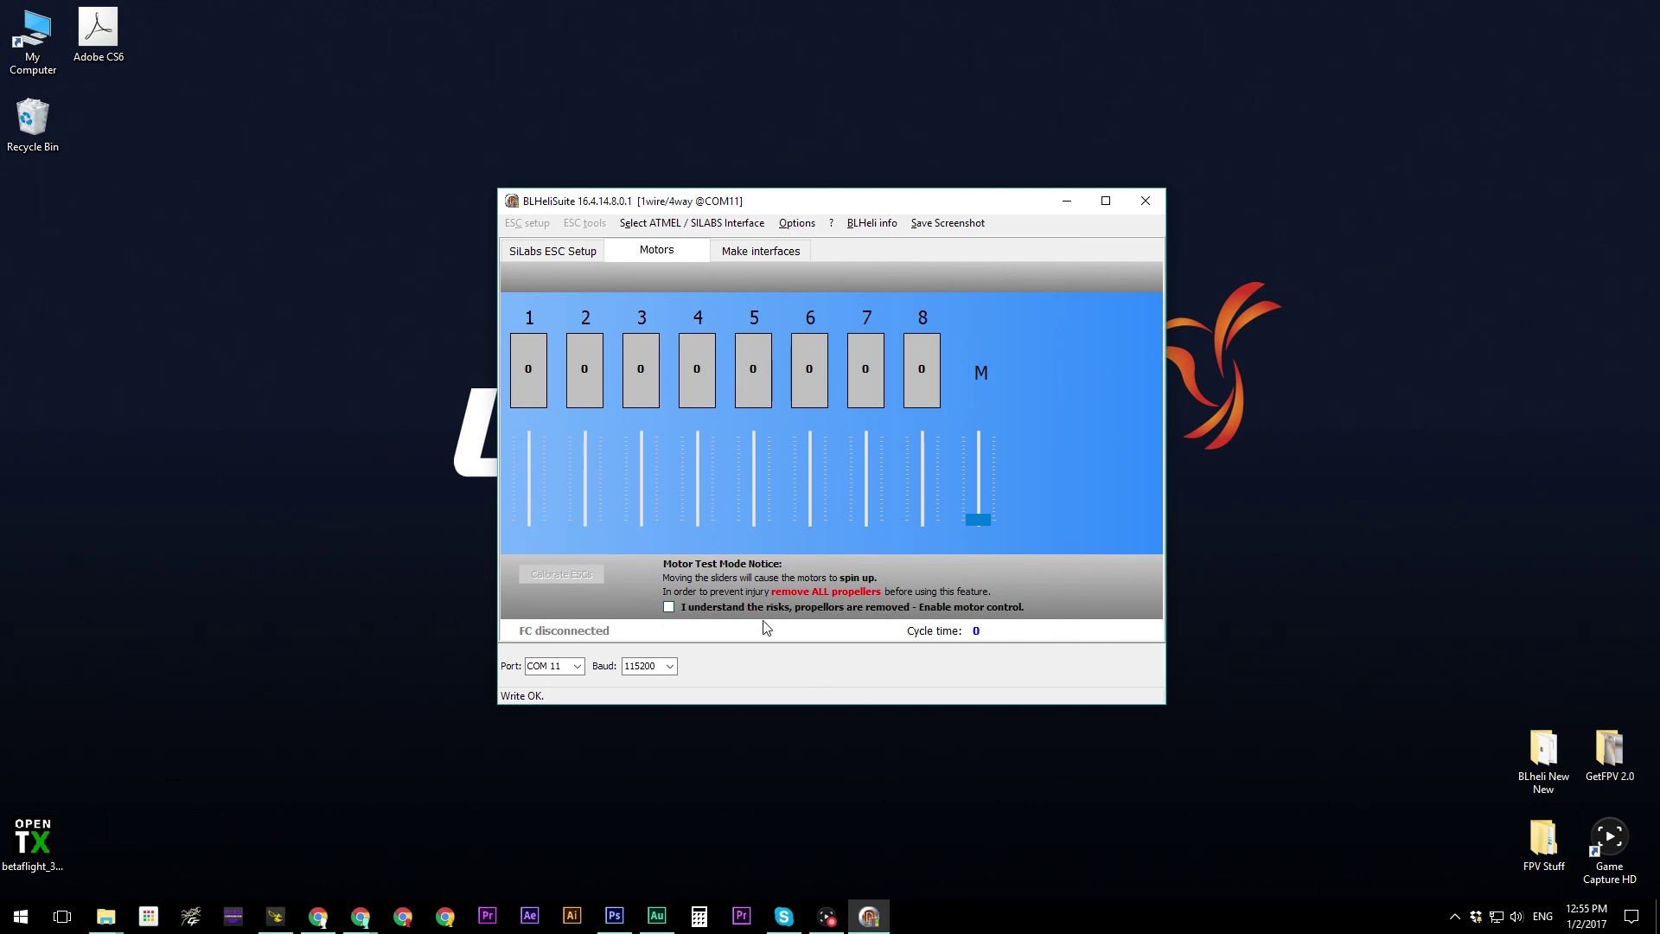
{"action": "left_click", "coordinate": [670, 608]}
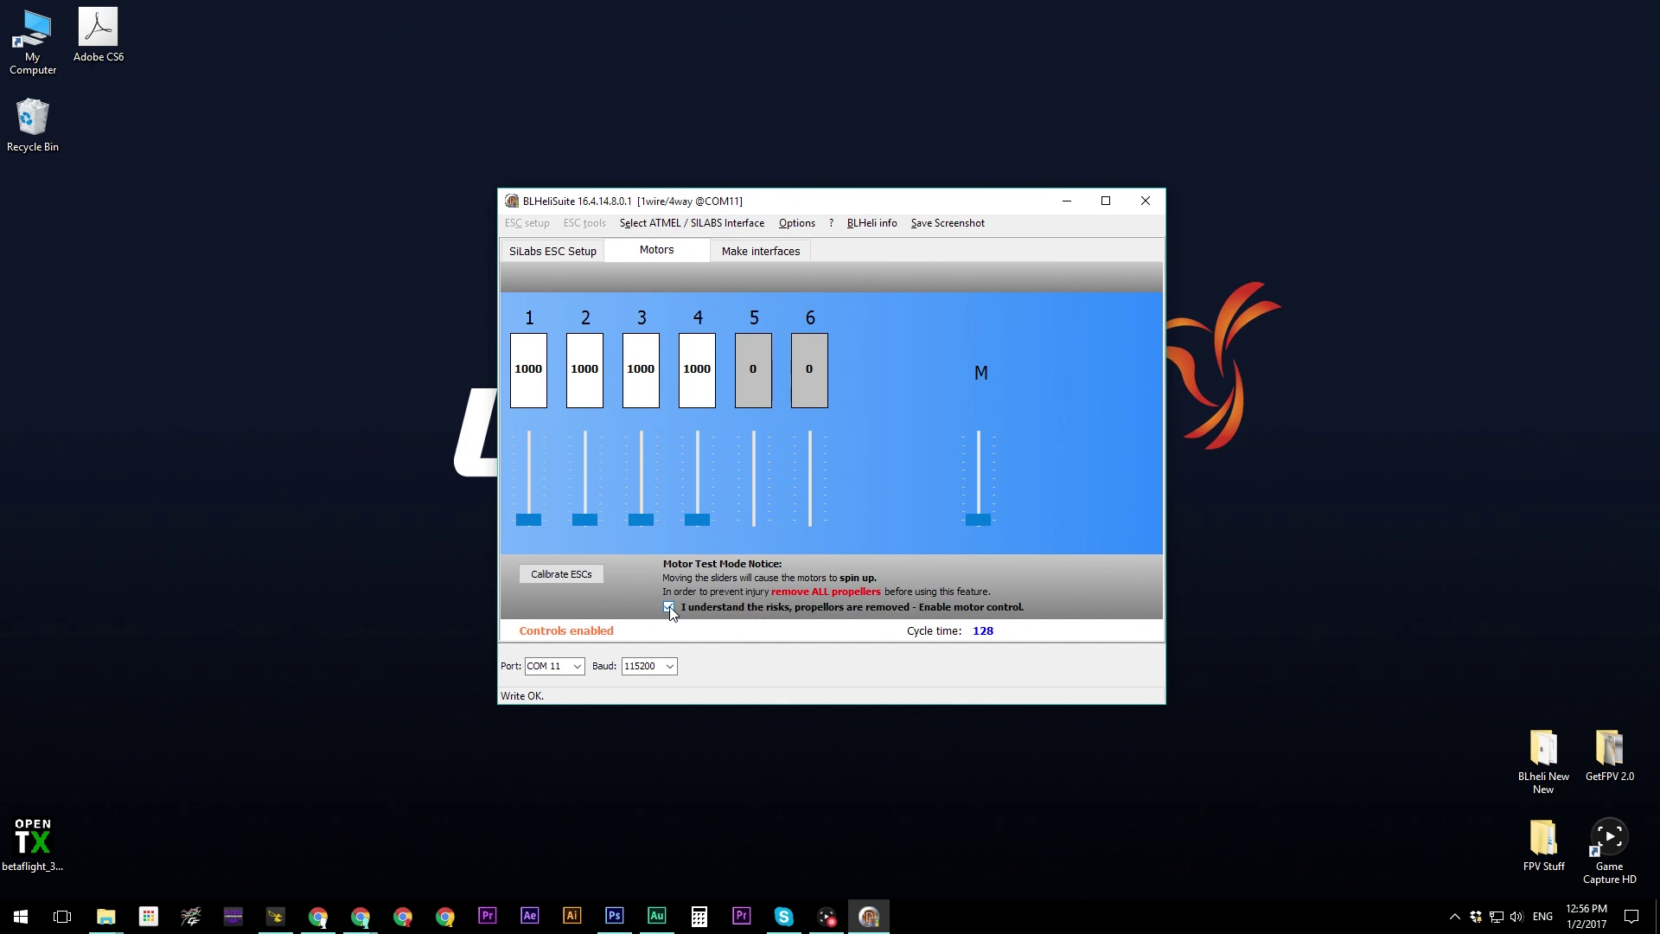
{"action": "left_click", "coordinate": [572, 577]}
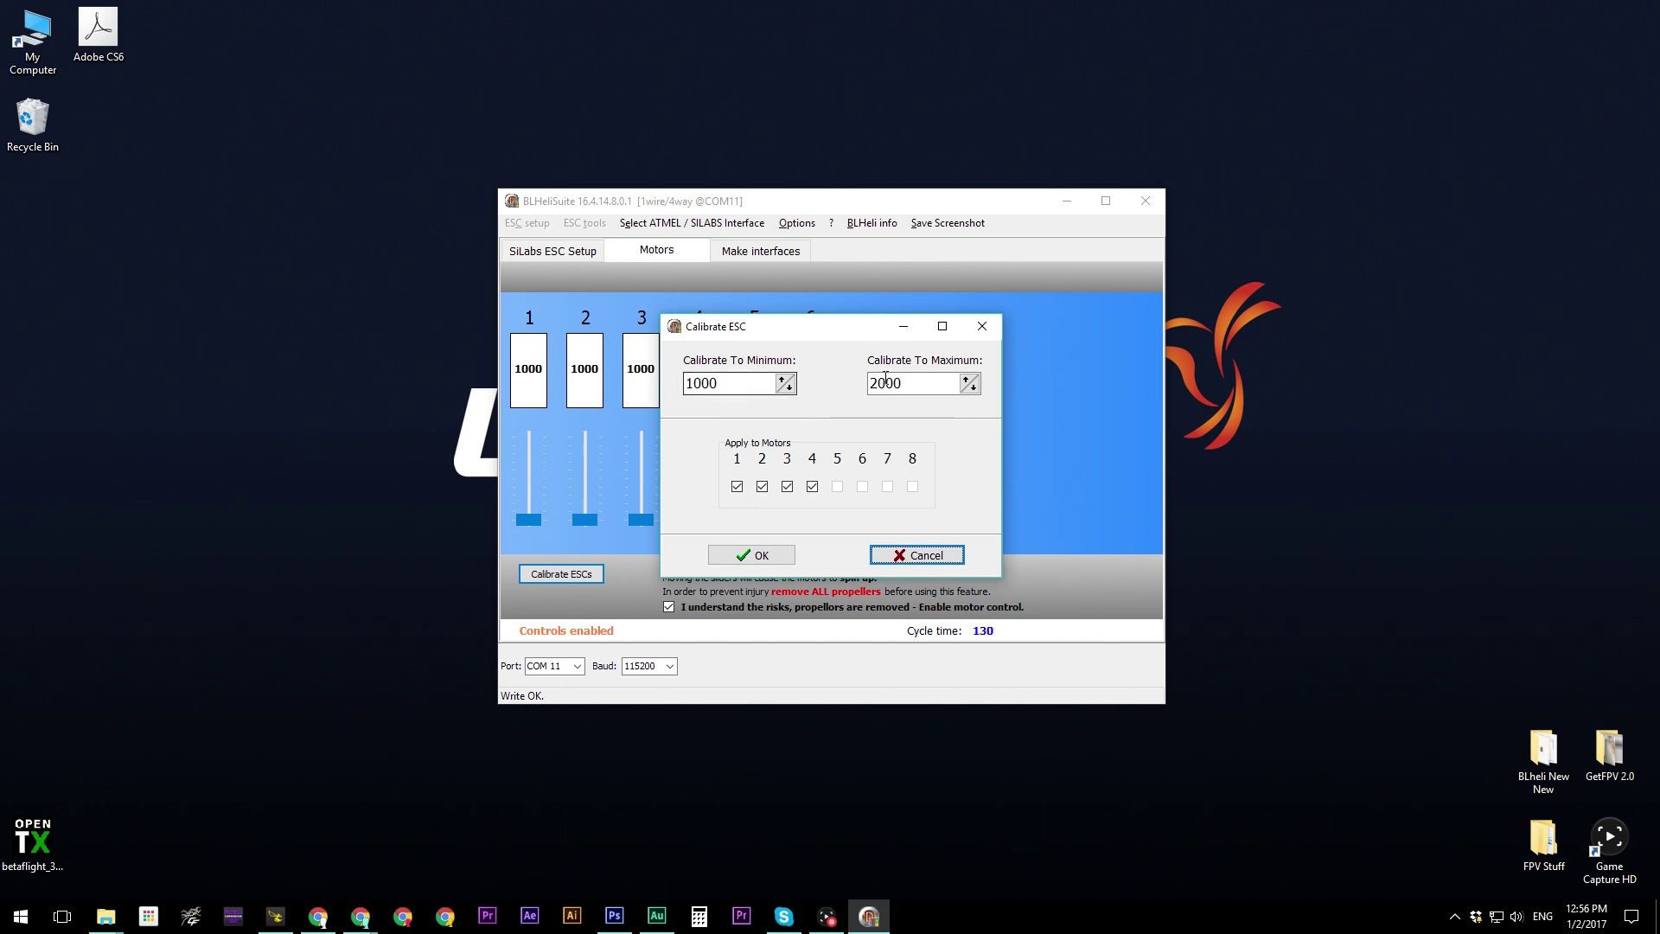
{"action": "left_click", "coordinate": [761, 556]}
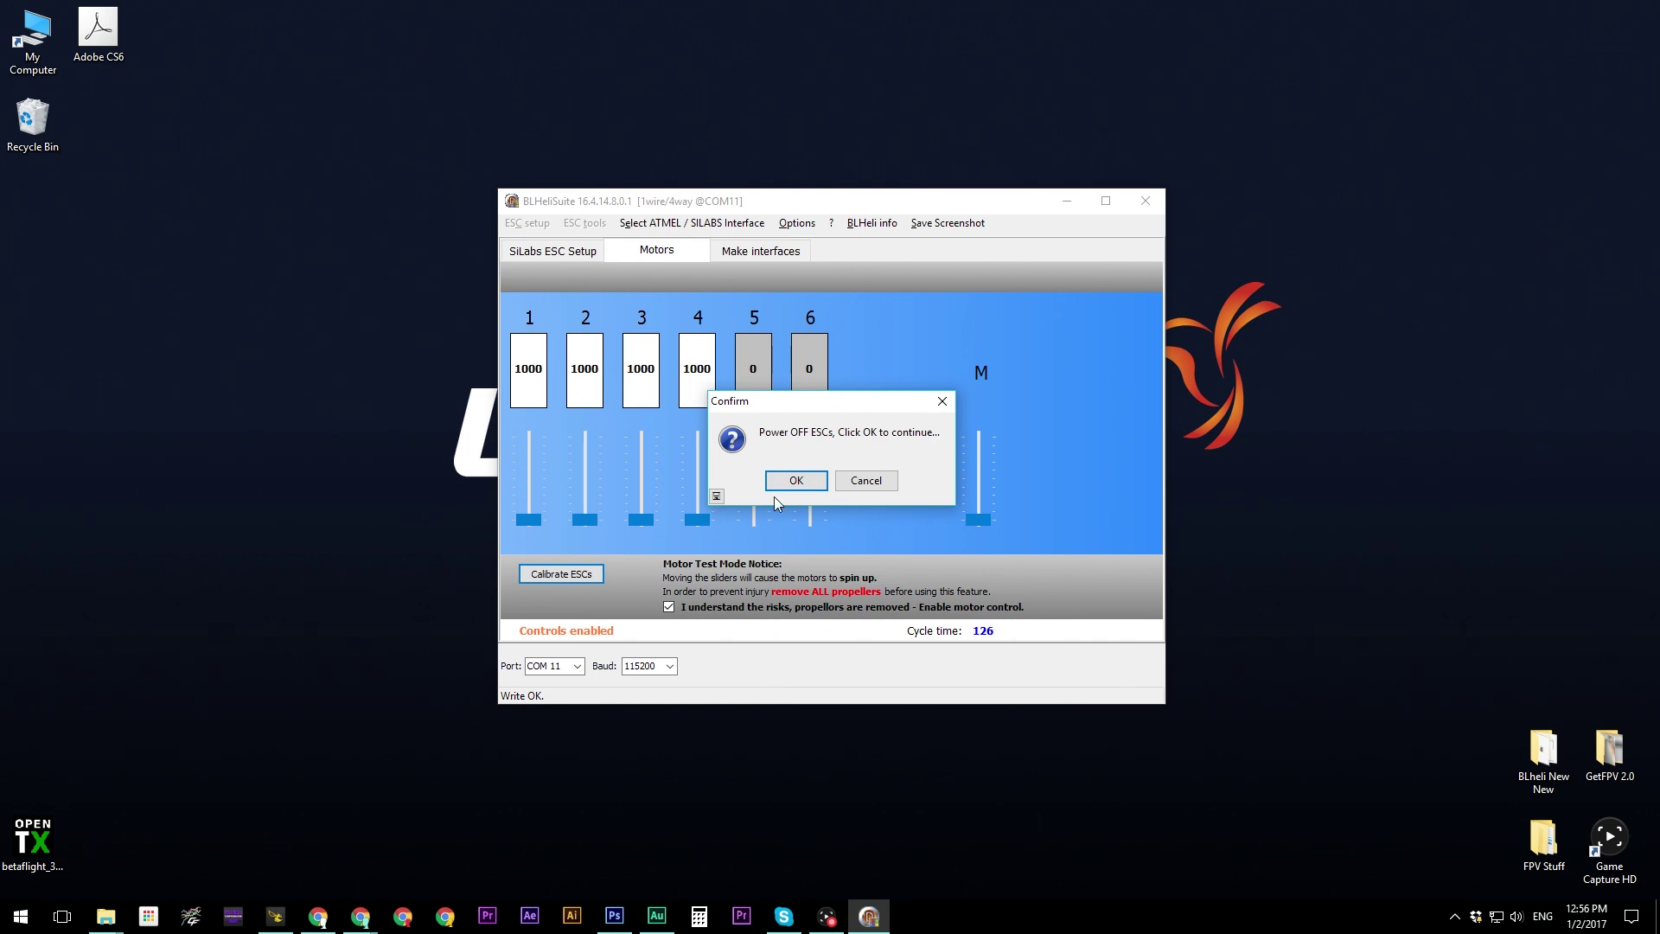
{"action": "left_click", "coordinate": [796, 481]}
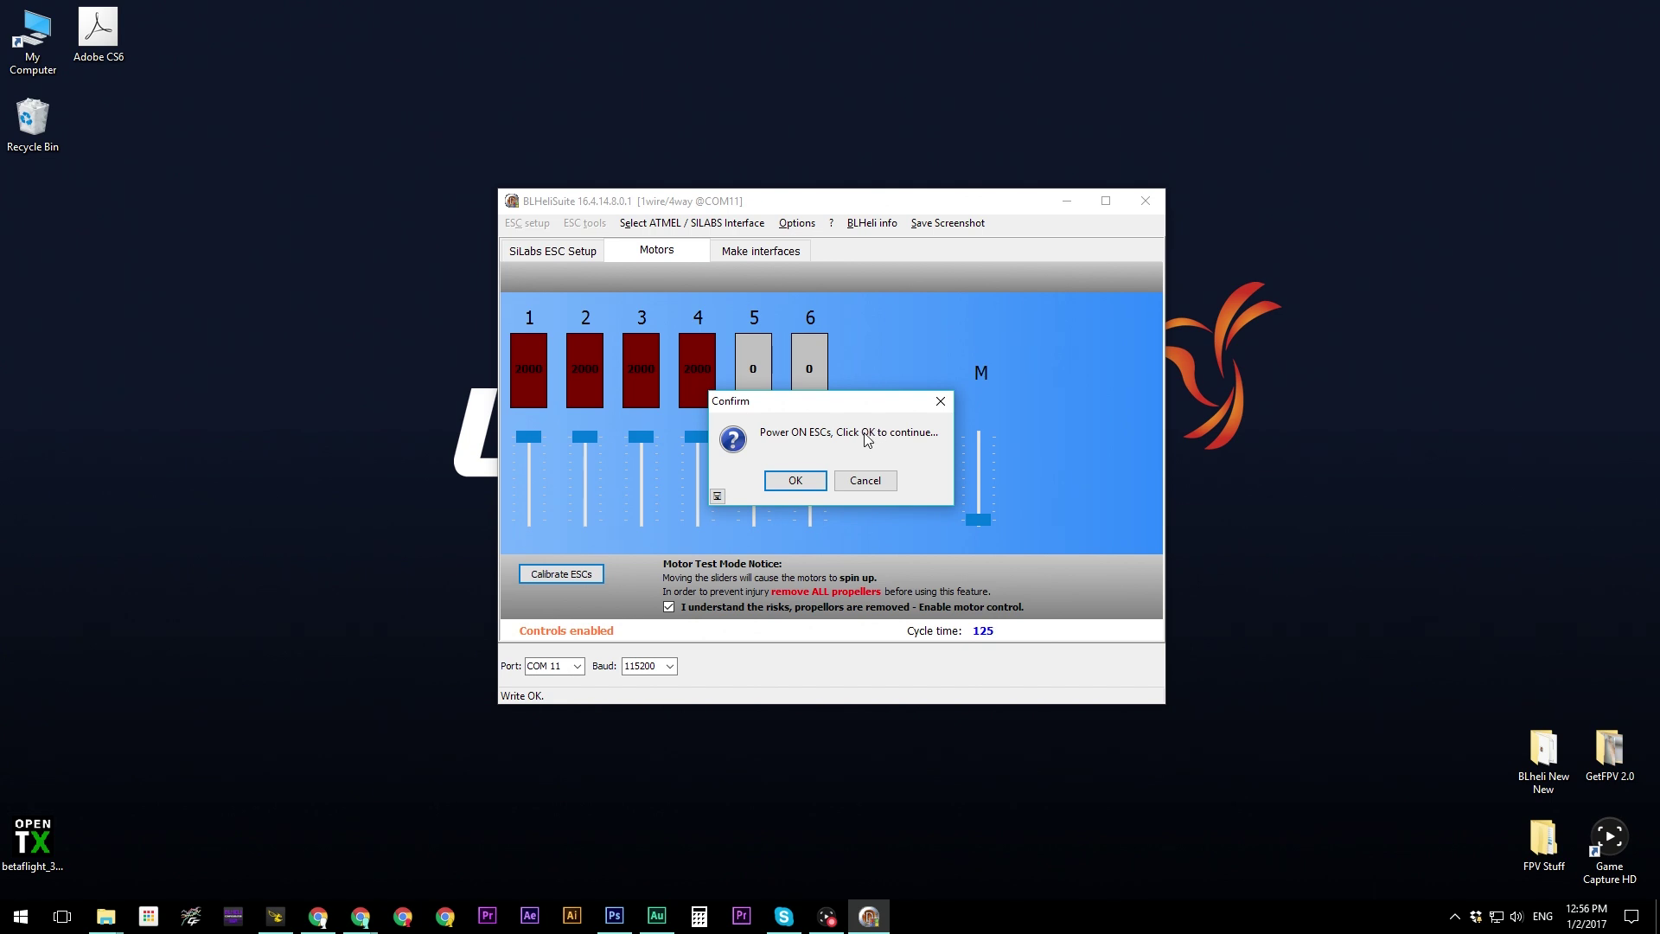
{"action": "left_click", "coordinate": [795, 480]}
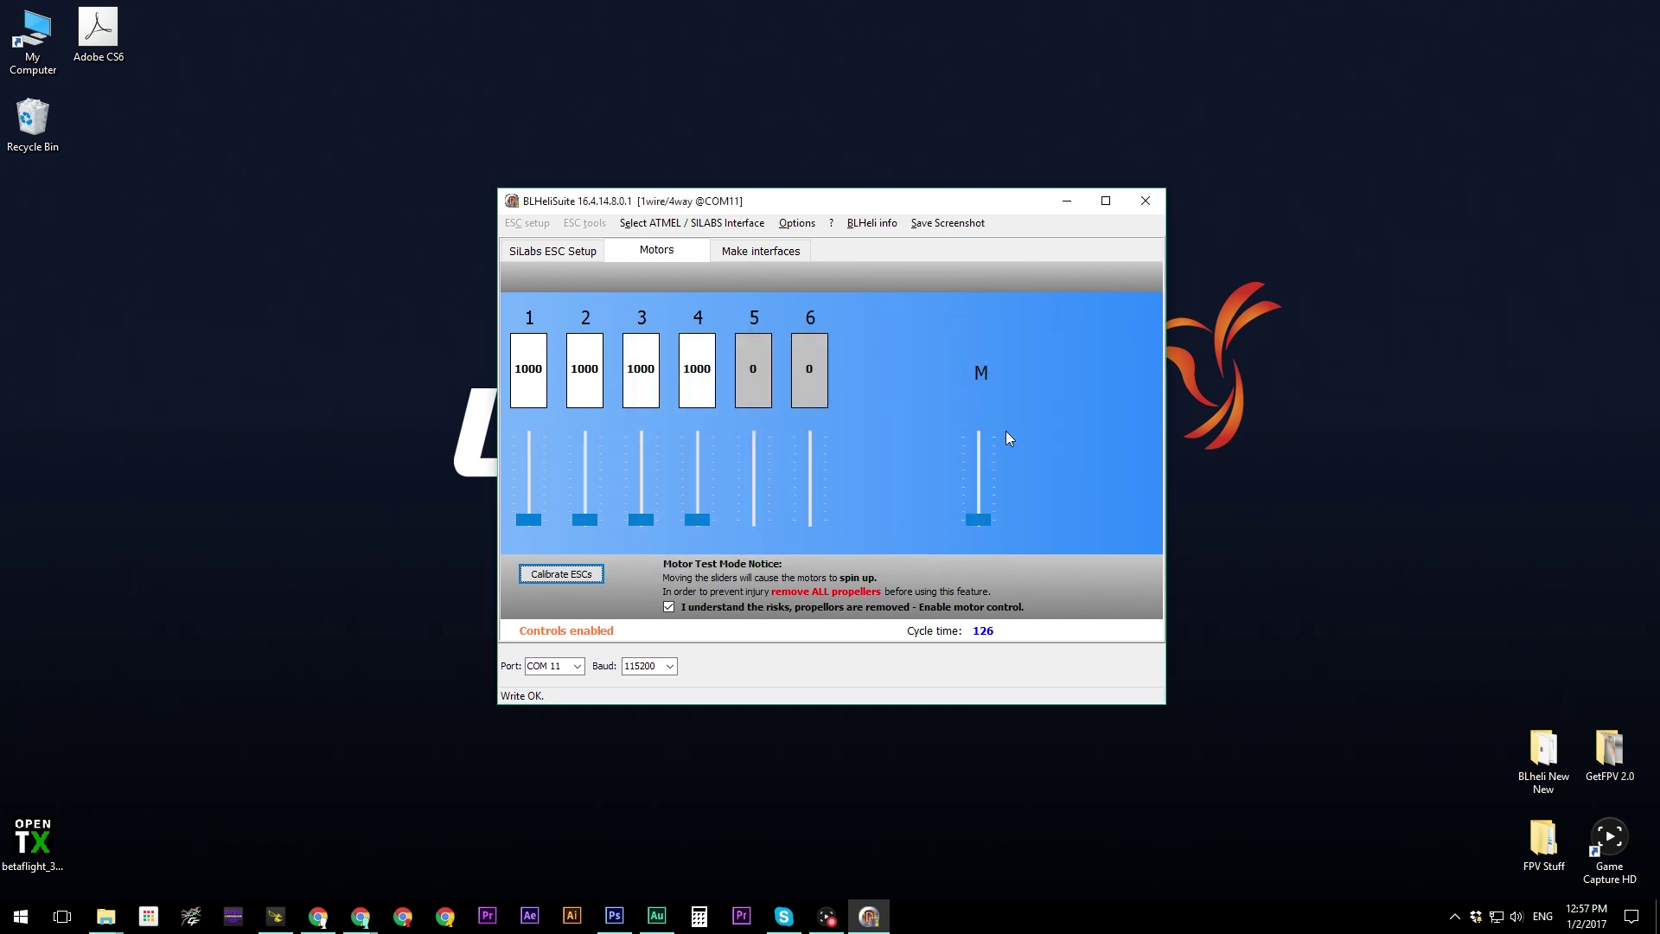
Test all four motors together at about 1073, return the master throttle to 1000, and close BLHeliSuite
{"action": "left_click", "coordinate": [978, 523]}
{"action": "left_click_drag", "start_coordinate": [980, 529], "coordinate": [980, 523]}
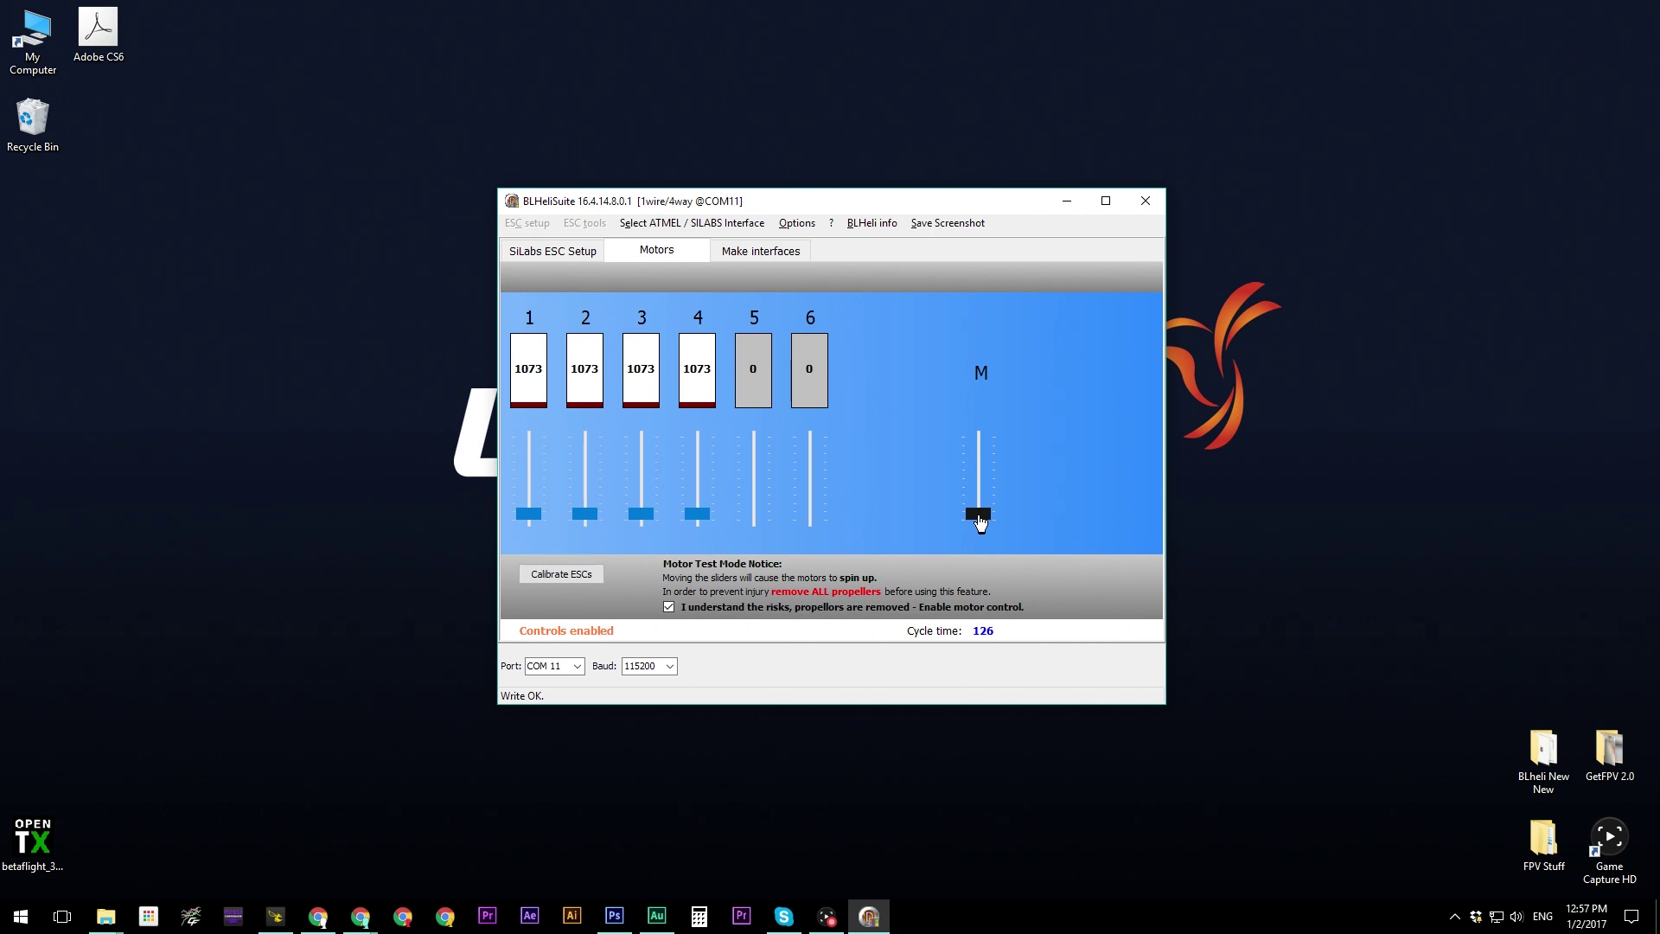
{"action": "left_click_drag", "start_coordinate": [980, 522], "coordinate": [985, 556]}
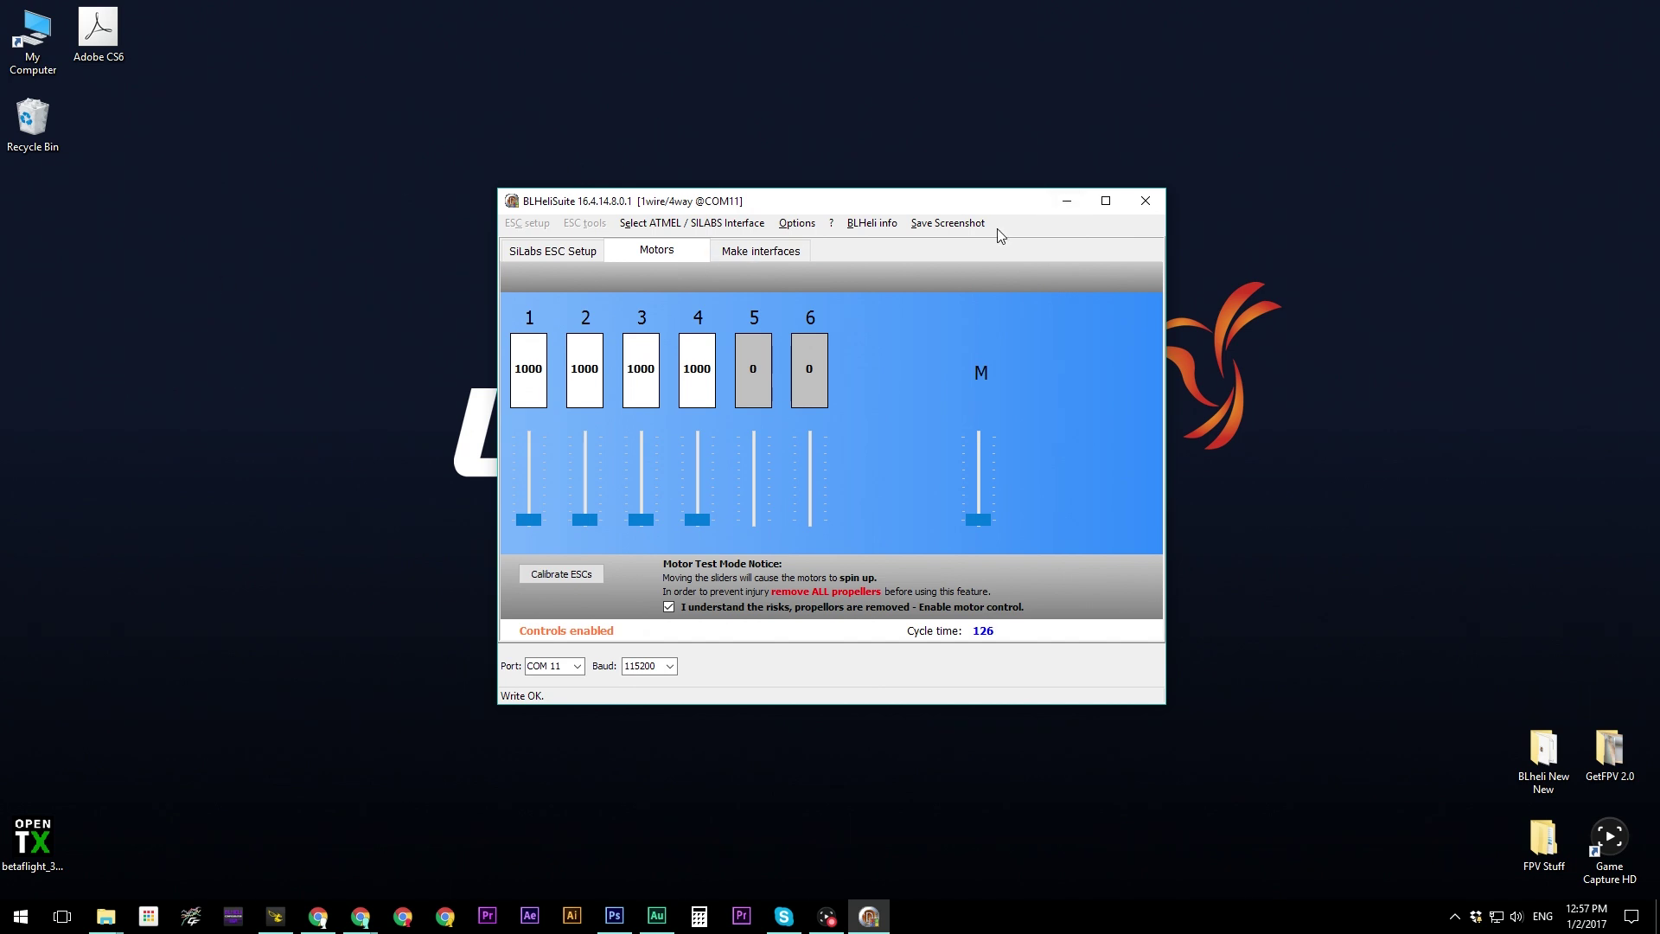
{"action": "left_click", "coordinate": [1147, 202]}
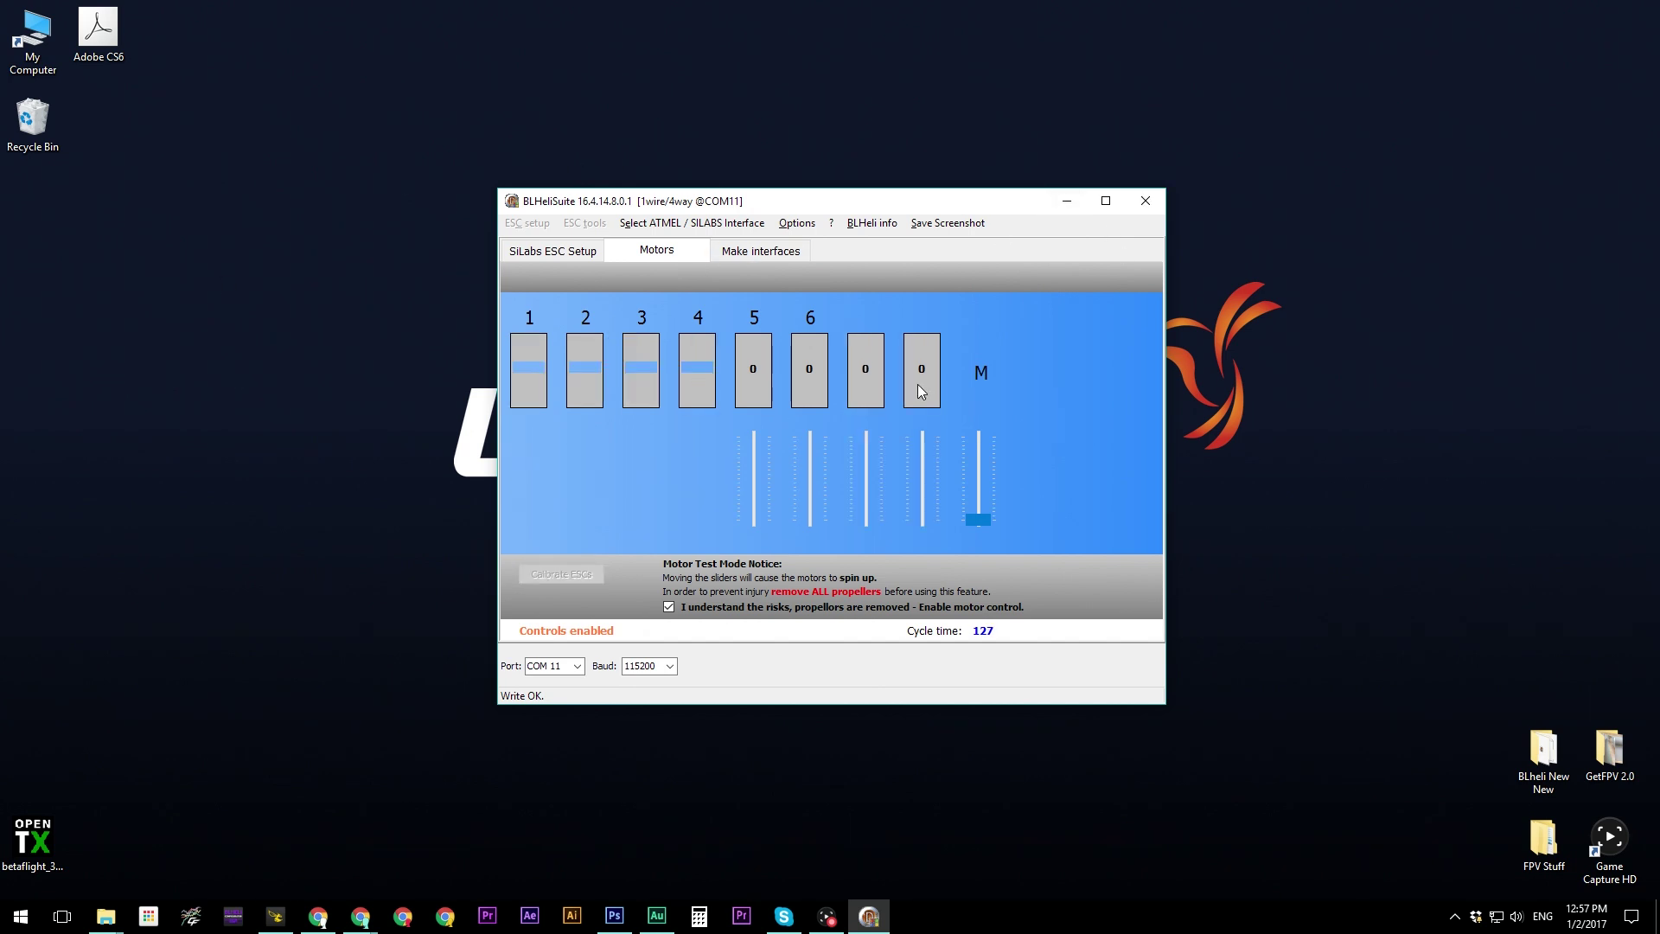
Switch to Betaflight Configurator, connect to the flight controller on COM11, and open the motor test page
{"action": "left_click", "coordinate": [289, 904]}
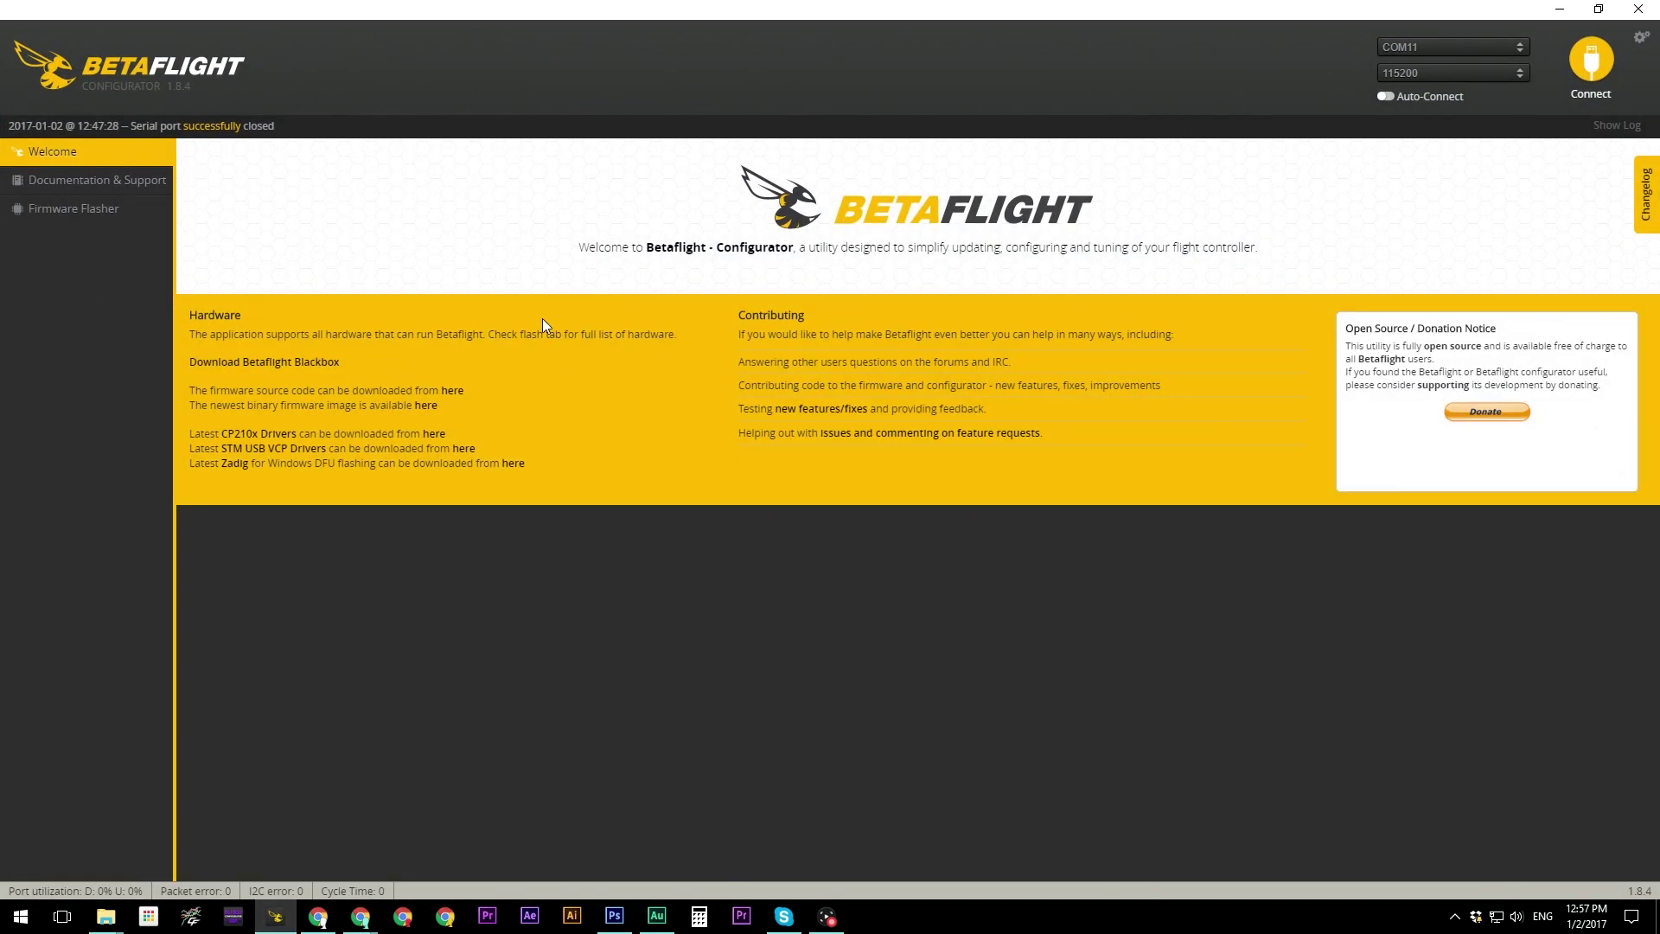
{"action": "left_click", "coordinate": [1599, 79]}
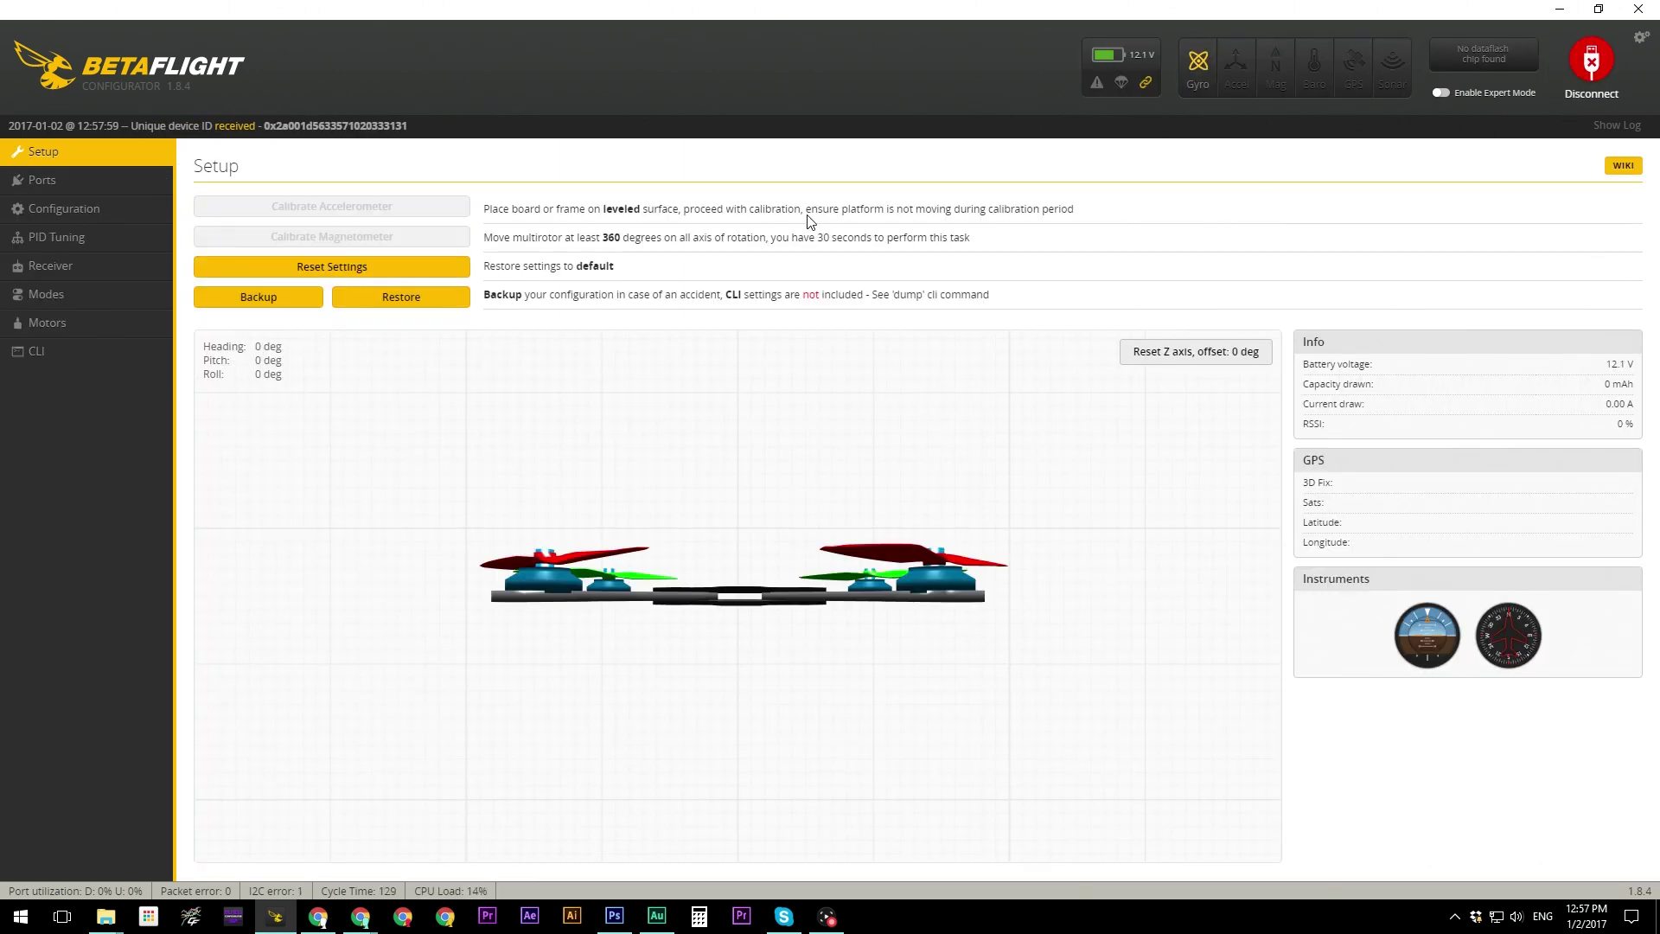
{"action": "left_click", "coordinate": [59, 321]}
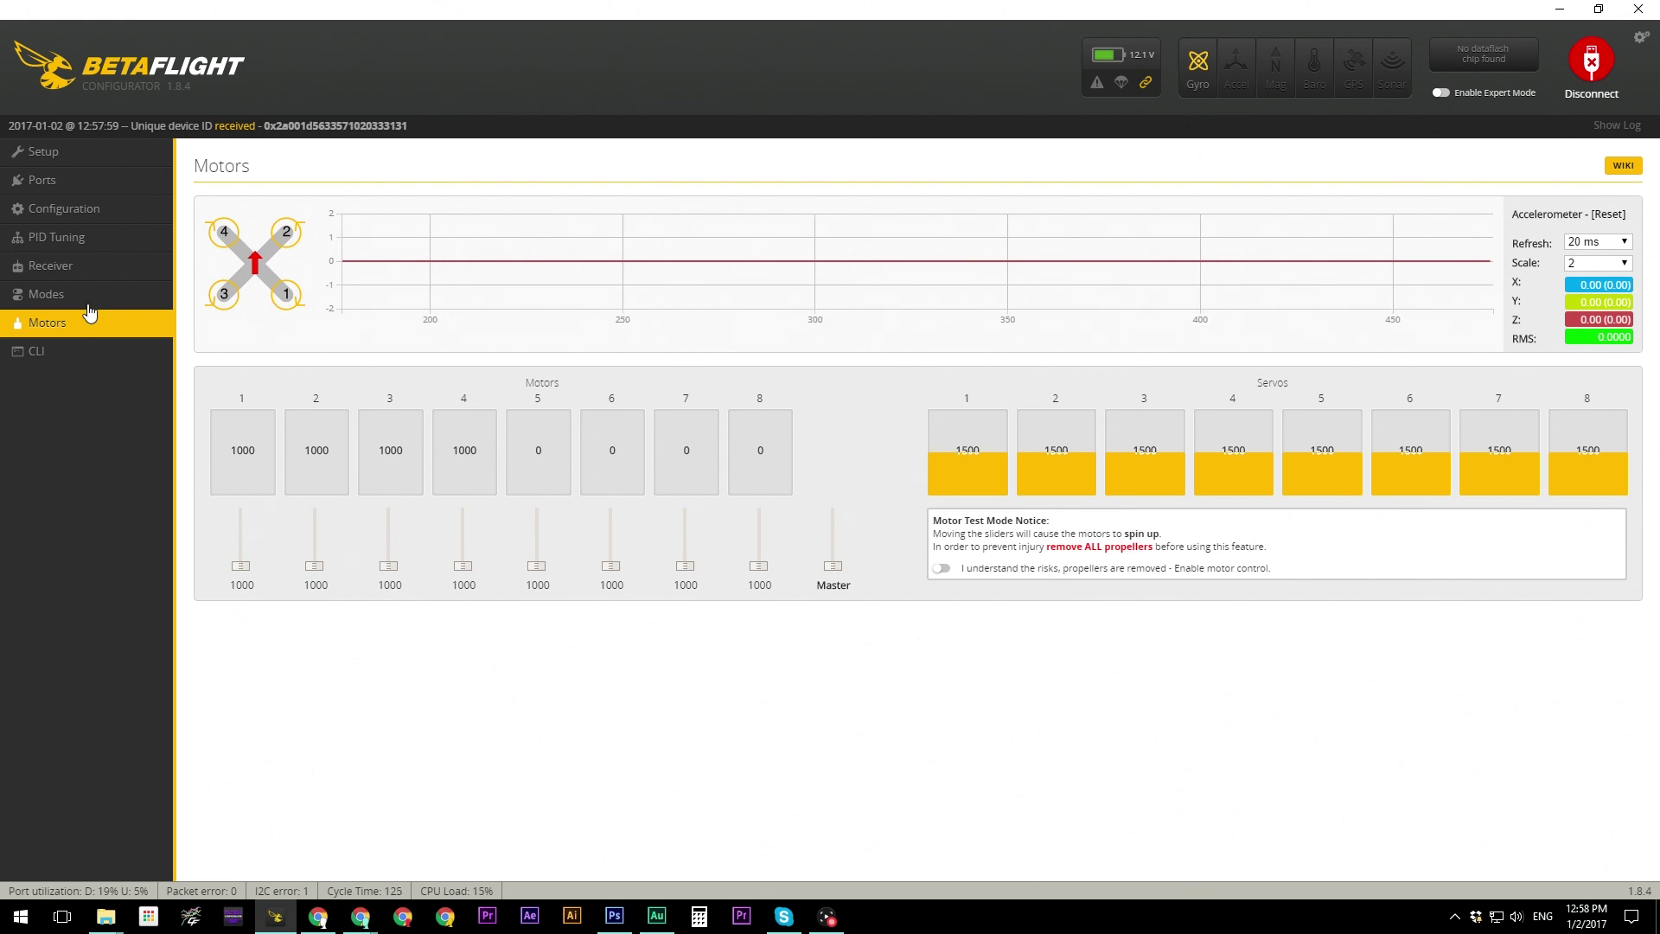
{"action": "left_click", "coordinate": [61, 155]}
{"action": "left_click", "coordinate": [88, 182]}
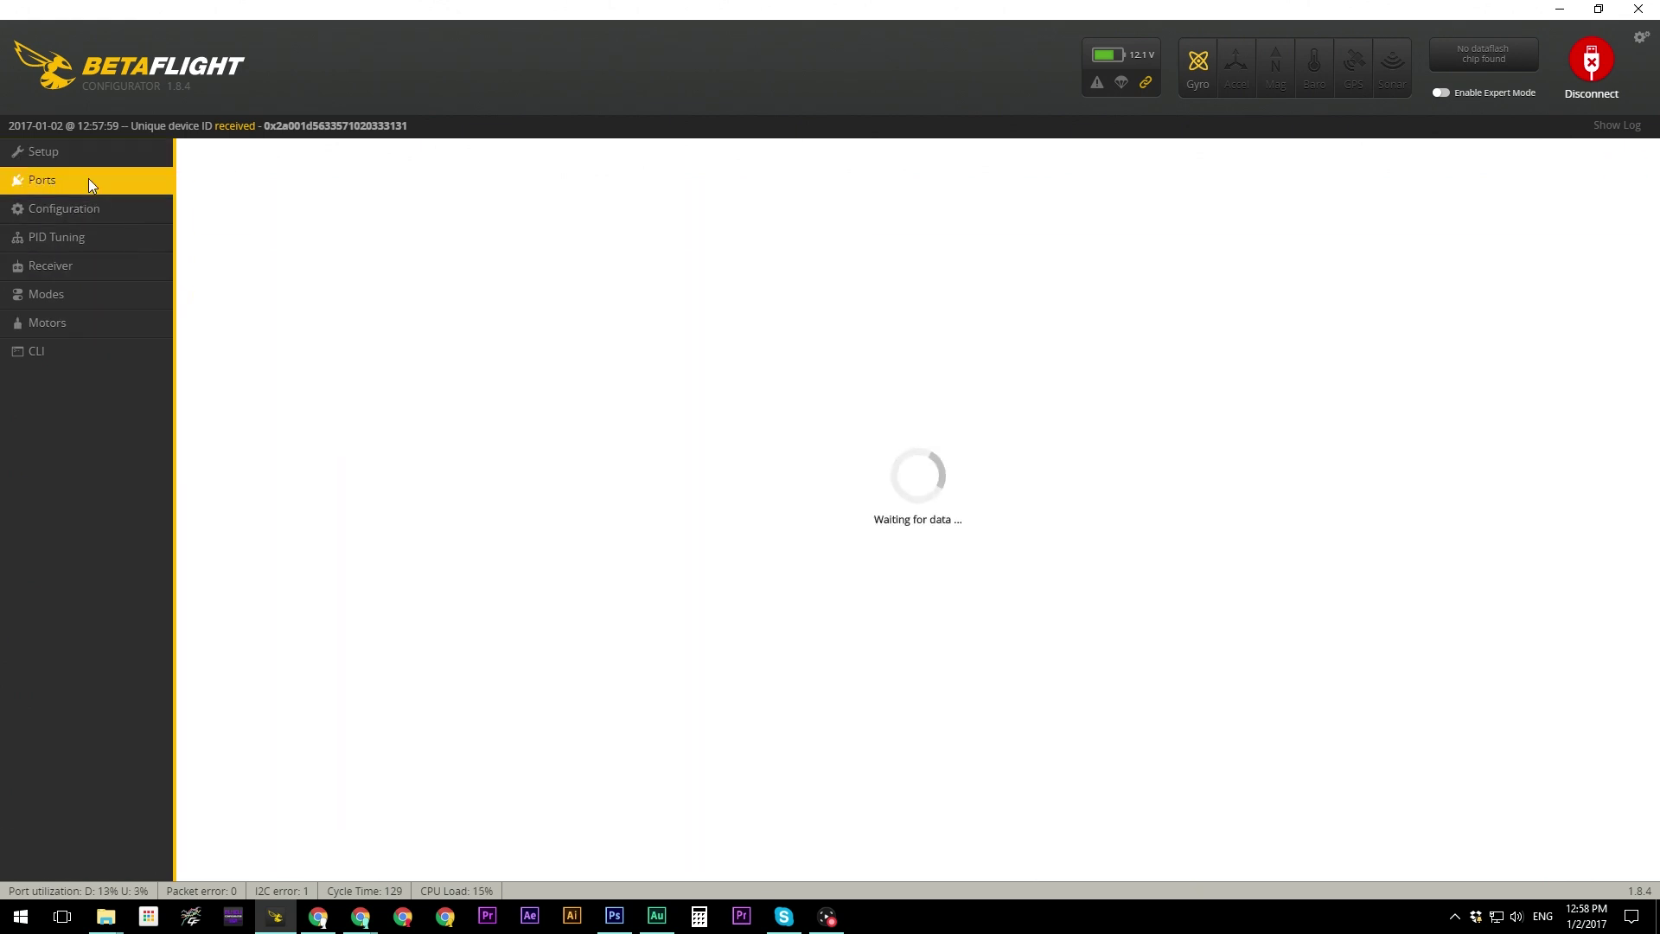
{"action": "left_click", "coordinate": [26, 210]}
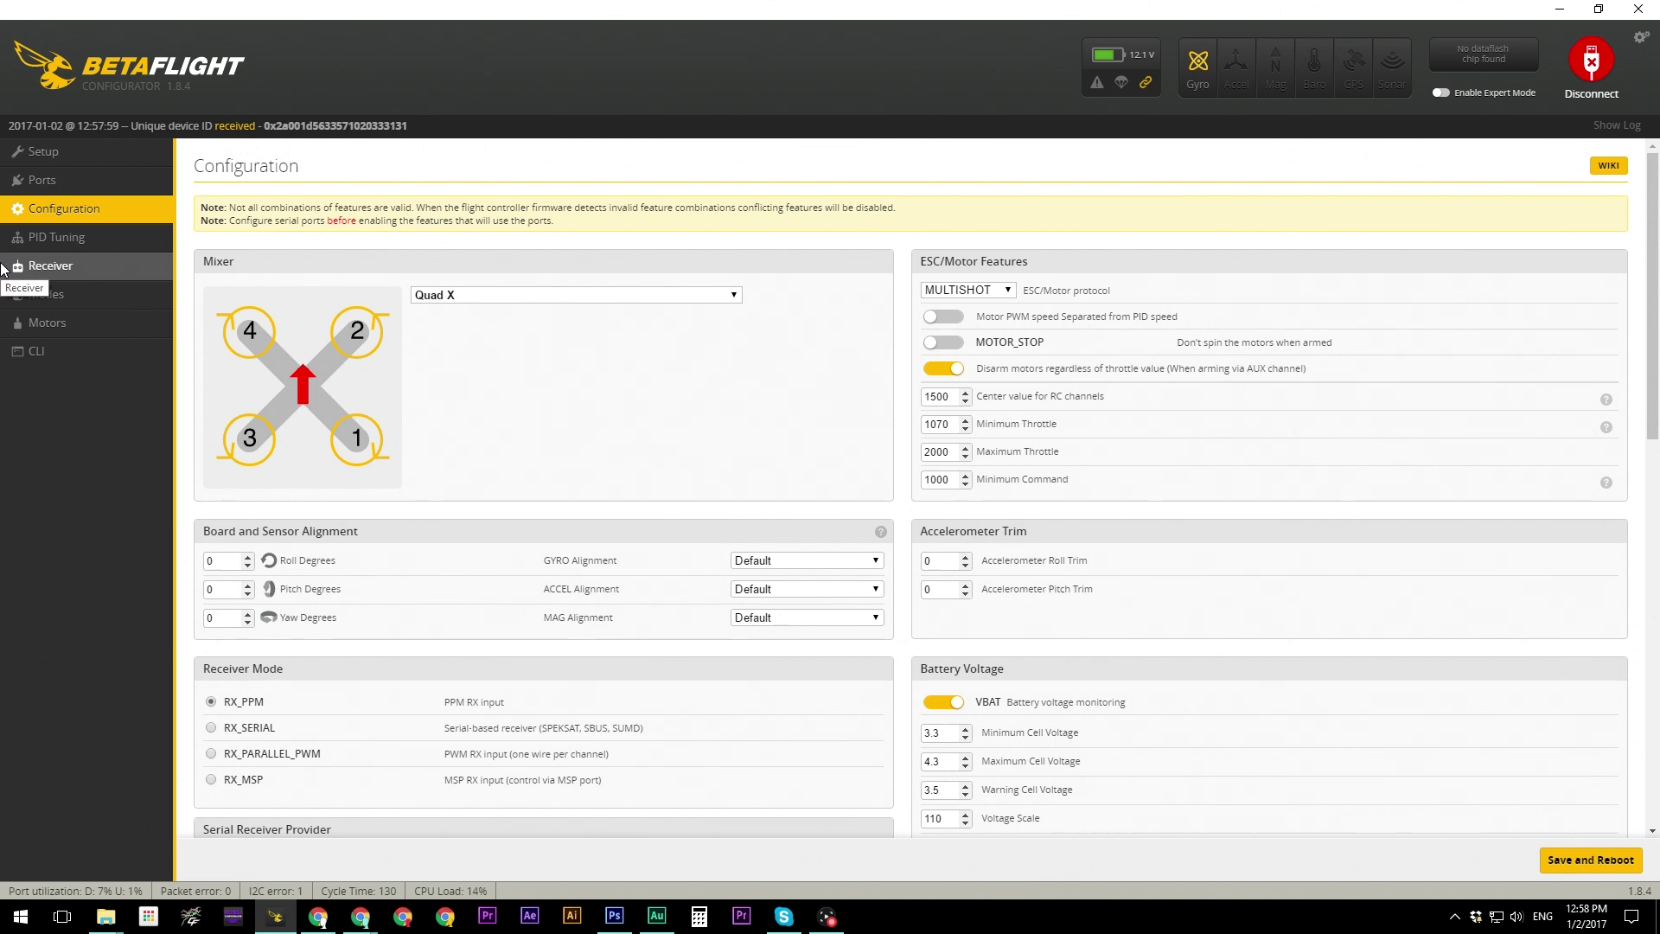
{"action": "left_click", "coordinate": [48, 325]}
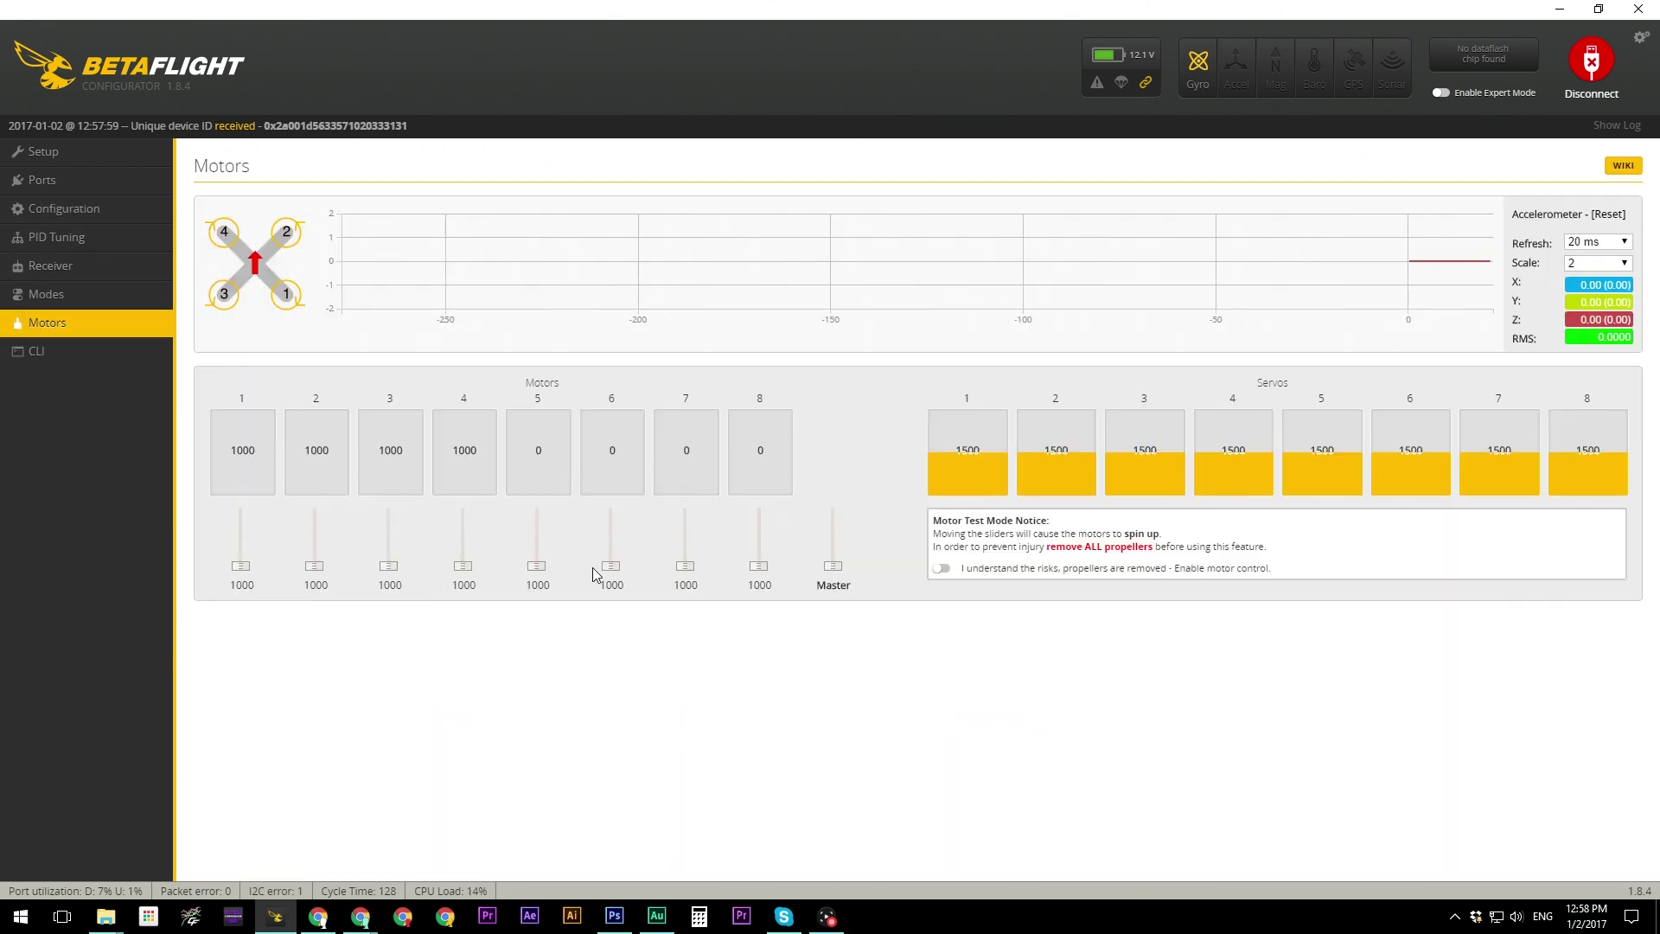
Enable motor control and raise the master throttle in small increments to 1020 to find where all four motors start spinning
{"action": "left_click", "coordinate": [941, 568]}
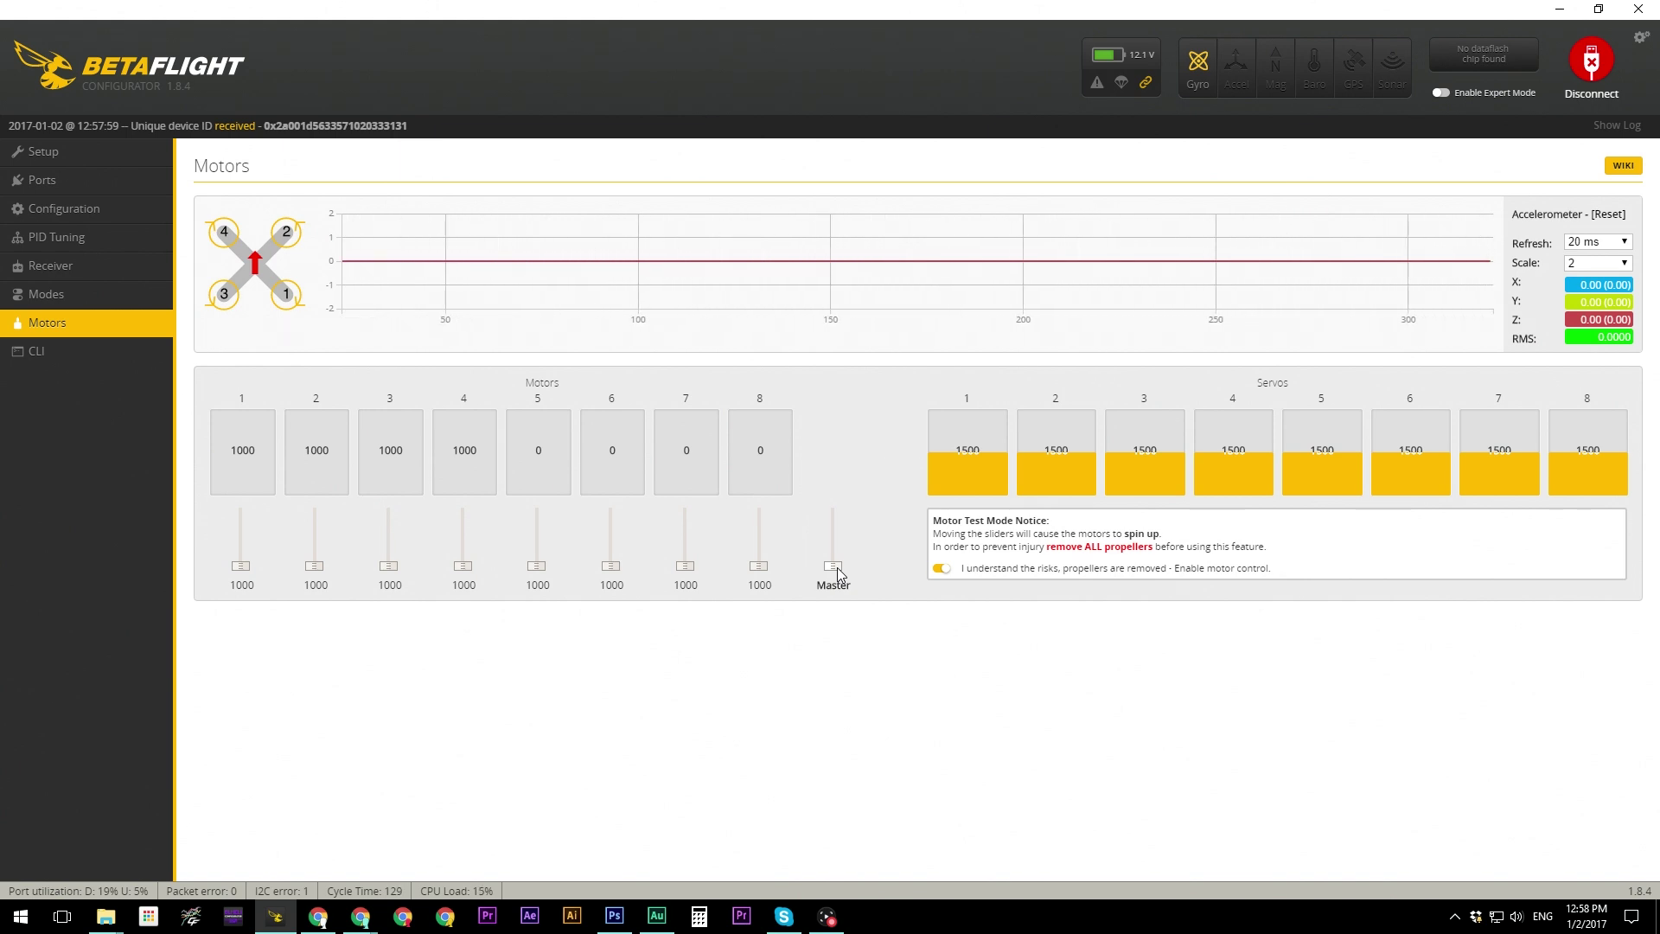
{"action": "scroll", "coordinate": [837, 573], "scroll_direction": "up", "scroll_amount": 3}
{"action": "scroll", "coordinate": [837, 573], "scroll_direction": "up", "scroll_amount": 1}
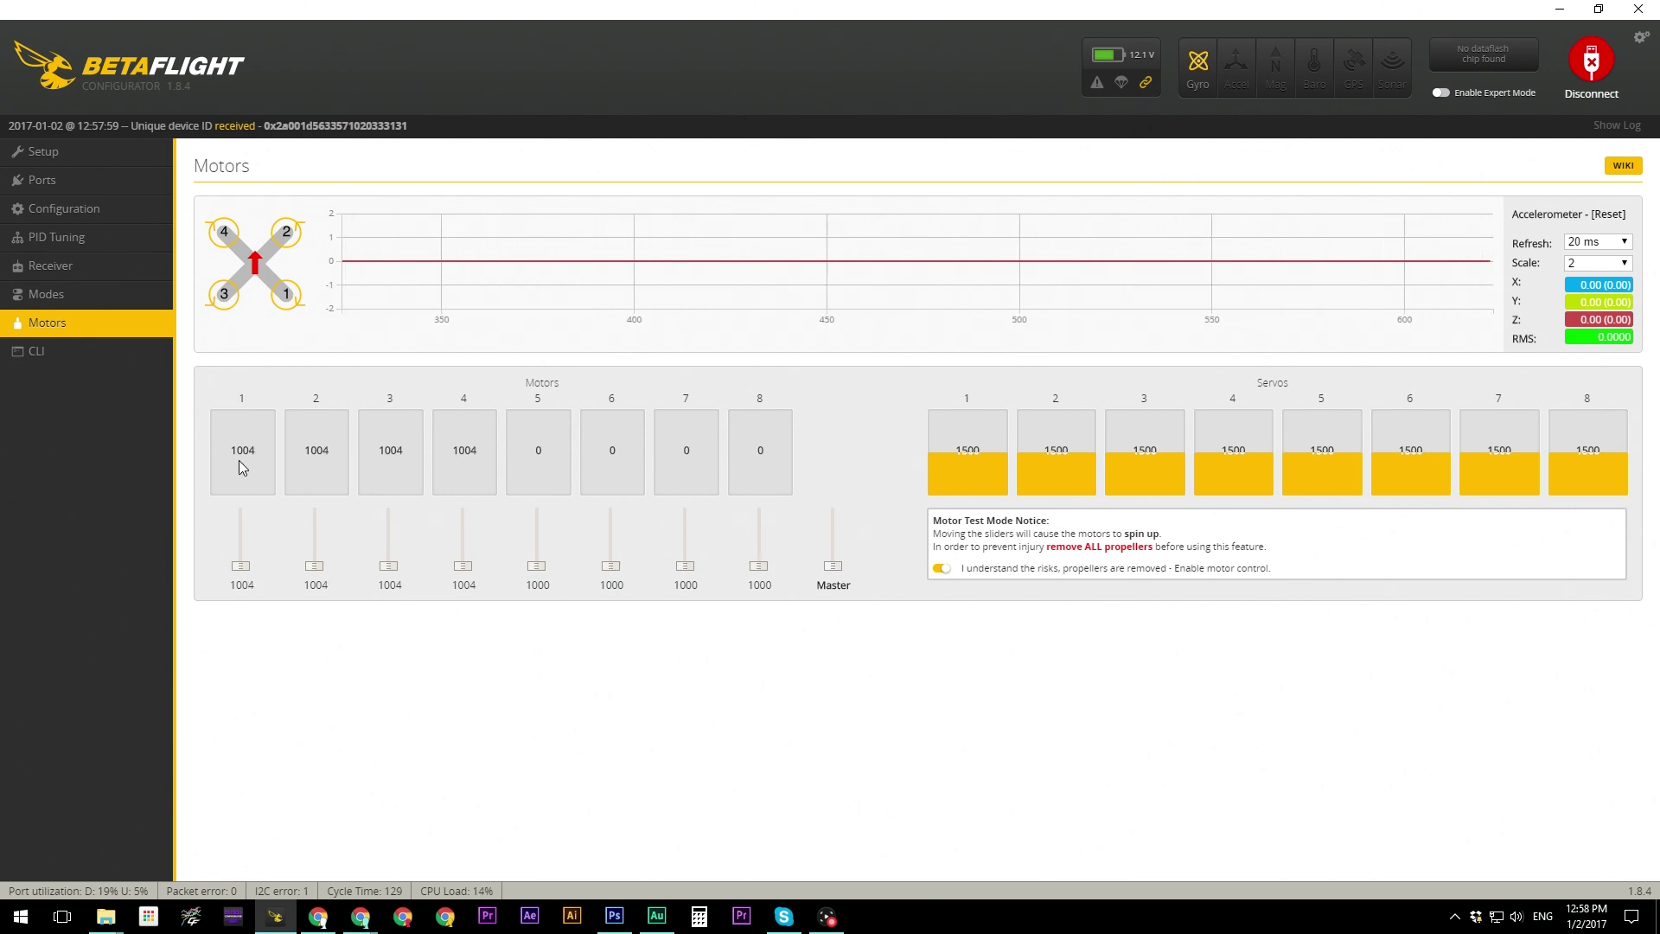
{"action": "key", "text": "Up"}
{"action": "key", "text": "Up"}
{"action": "key", "text": "Up"}
{"action": "key", "text": "Up"}
{"action": "key", "text": "Up"}
{"action": "key", "text": "Up"}
{"action": "key", "text": "Up"}
{"action": "key", "text": "Up"}
{"action": "key", "text": "Up"}
{"action": "key", "text": "Up"}
{"action": "key", "text": "Up"}
{"action": "key", "text": "Up"}
{"action": "key", "text": "Up"}
{"action": "key", "text": "Down"}
{"action": "key", "text": "Down"}
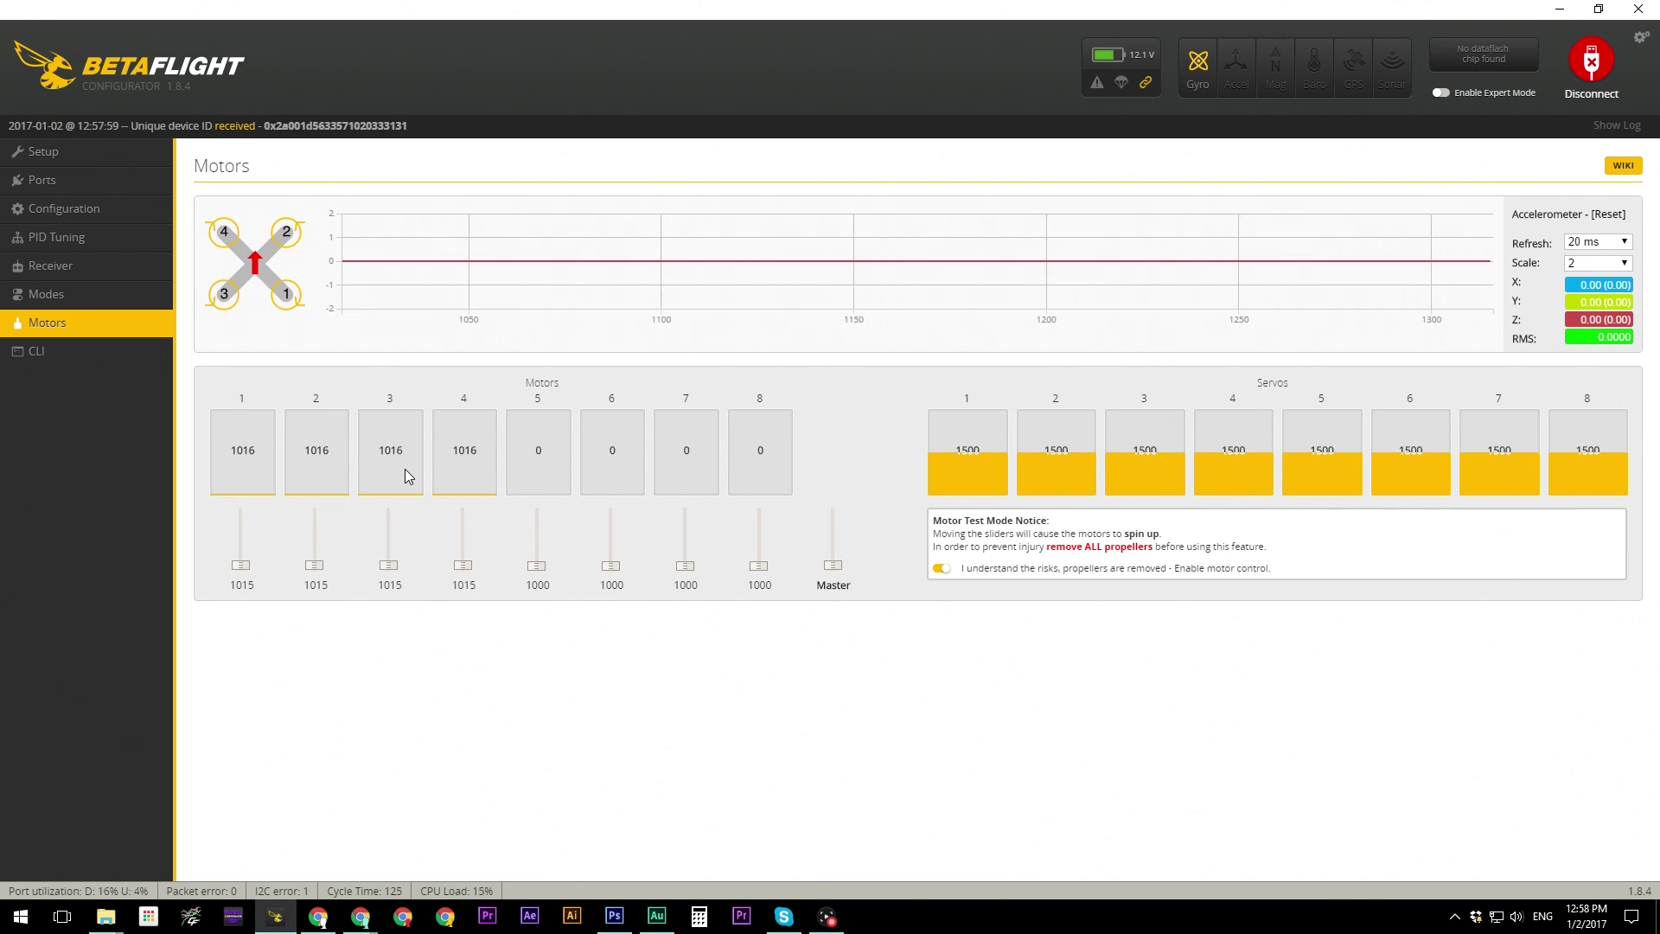
{"action": "key", "text": "Up"}
{"action": "key", "text": "Up"}
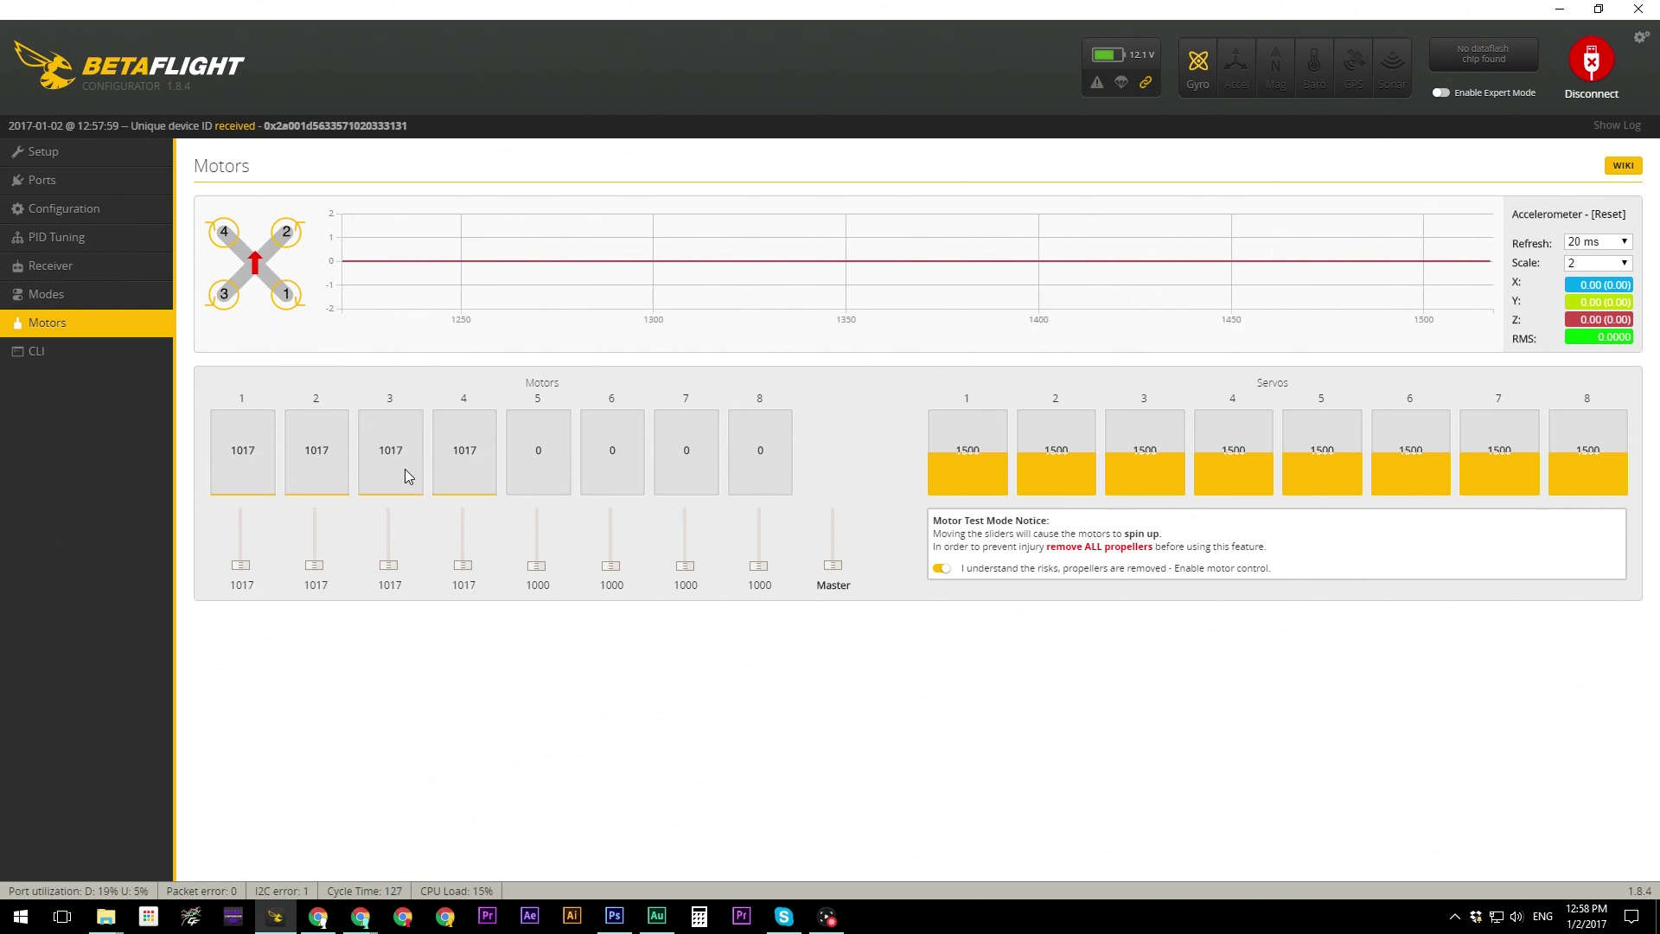
{"action": "key", "text": "Up"}
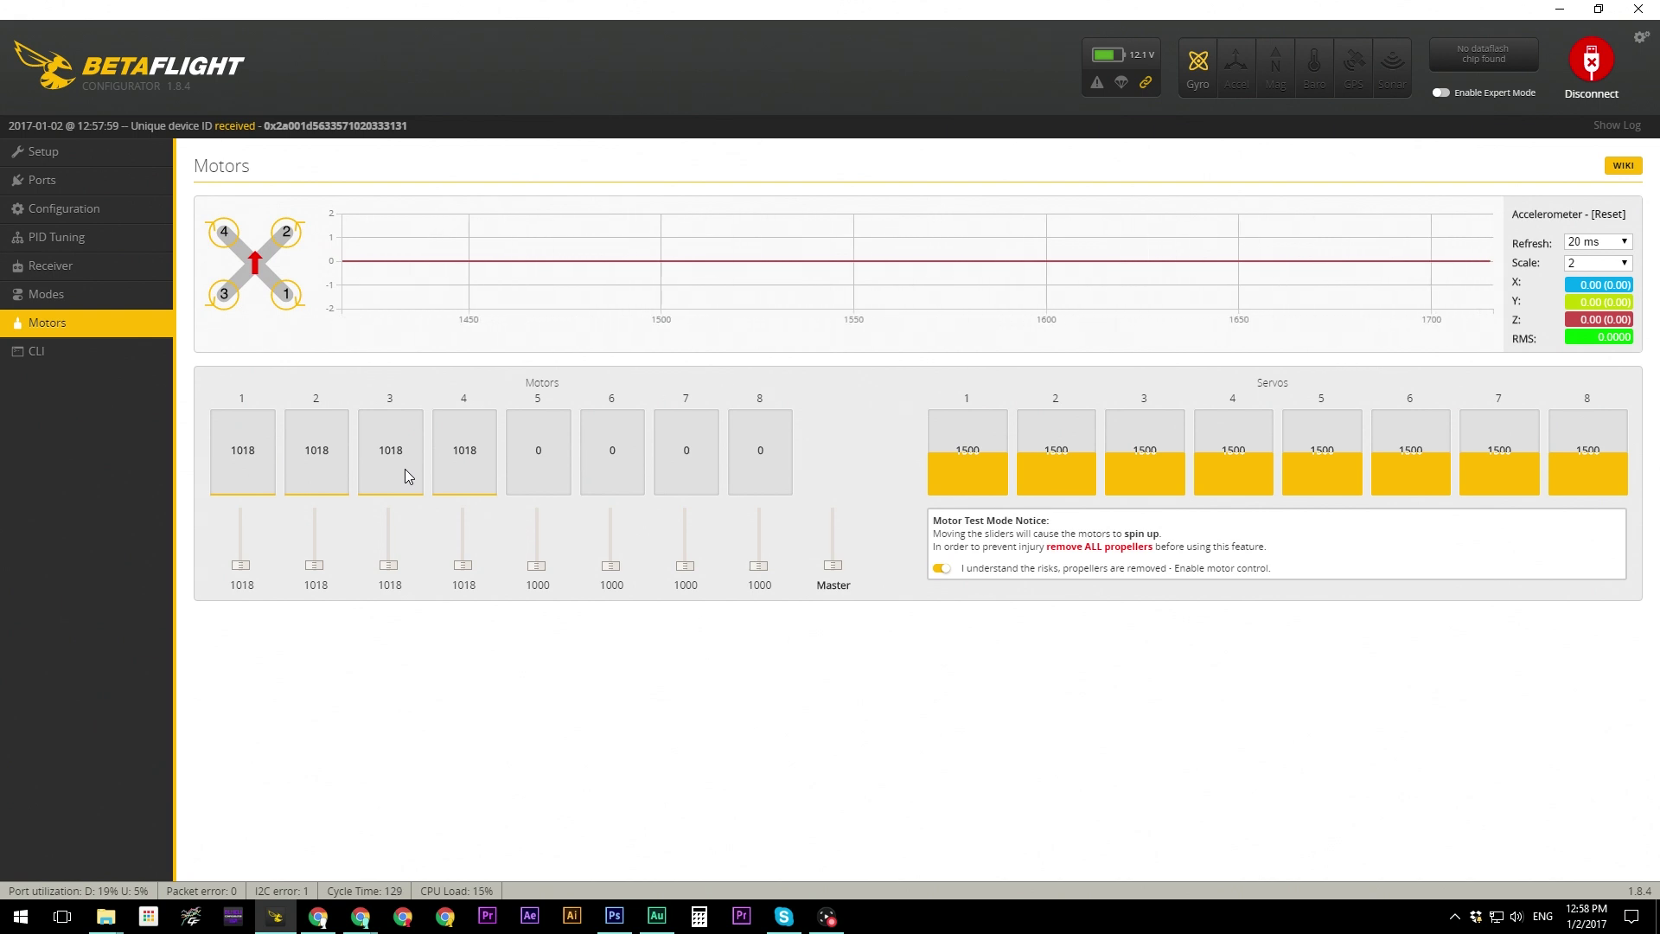
{"action": "key", "text": "Up"}
{"action": "key", "text": "Up"}
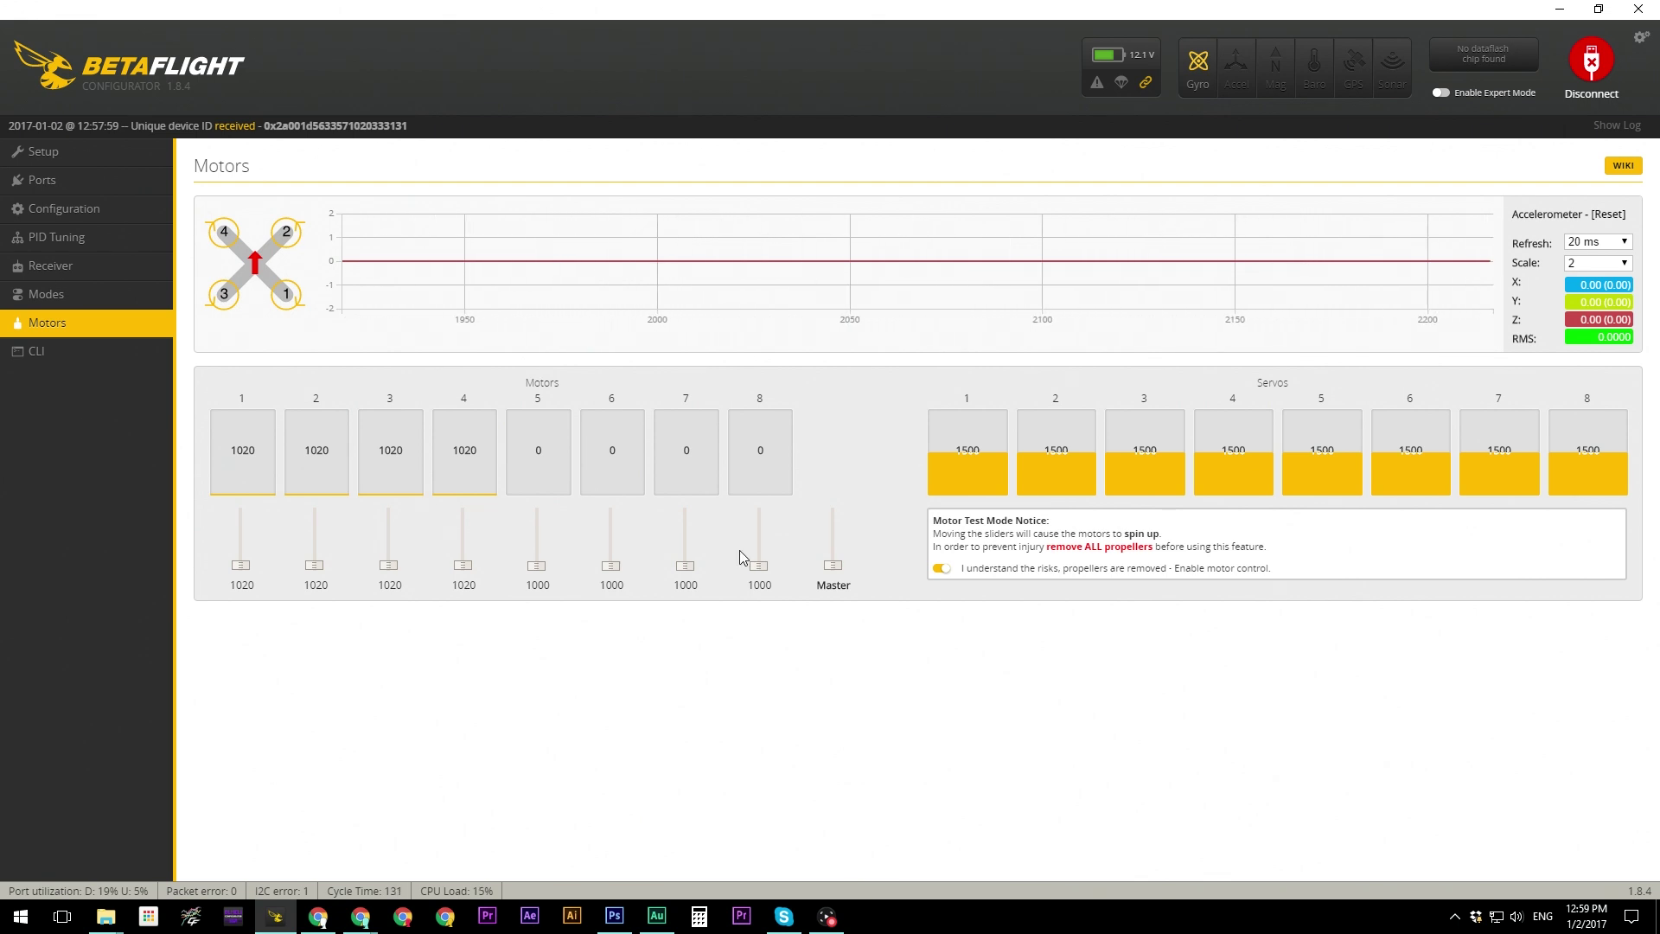
Turn off motor control, set Minimum Throttle to 1050 in the configuration, and save with a reboot
{"action": "left_click", "coordinate": [942, 568]}
{"action": "left_click", "coordinate": [74, 163]}
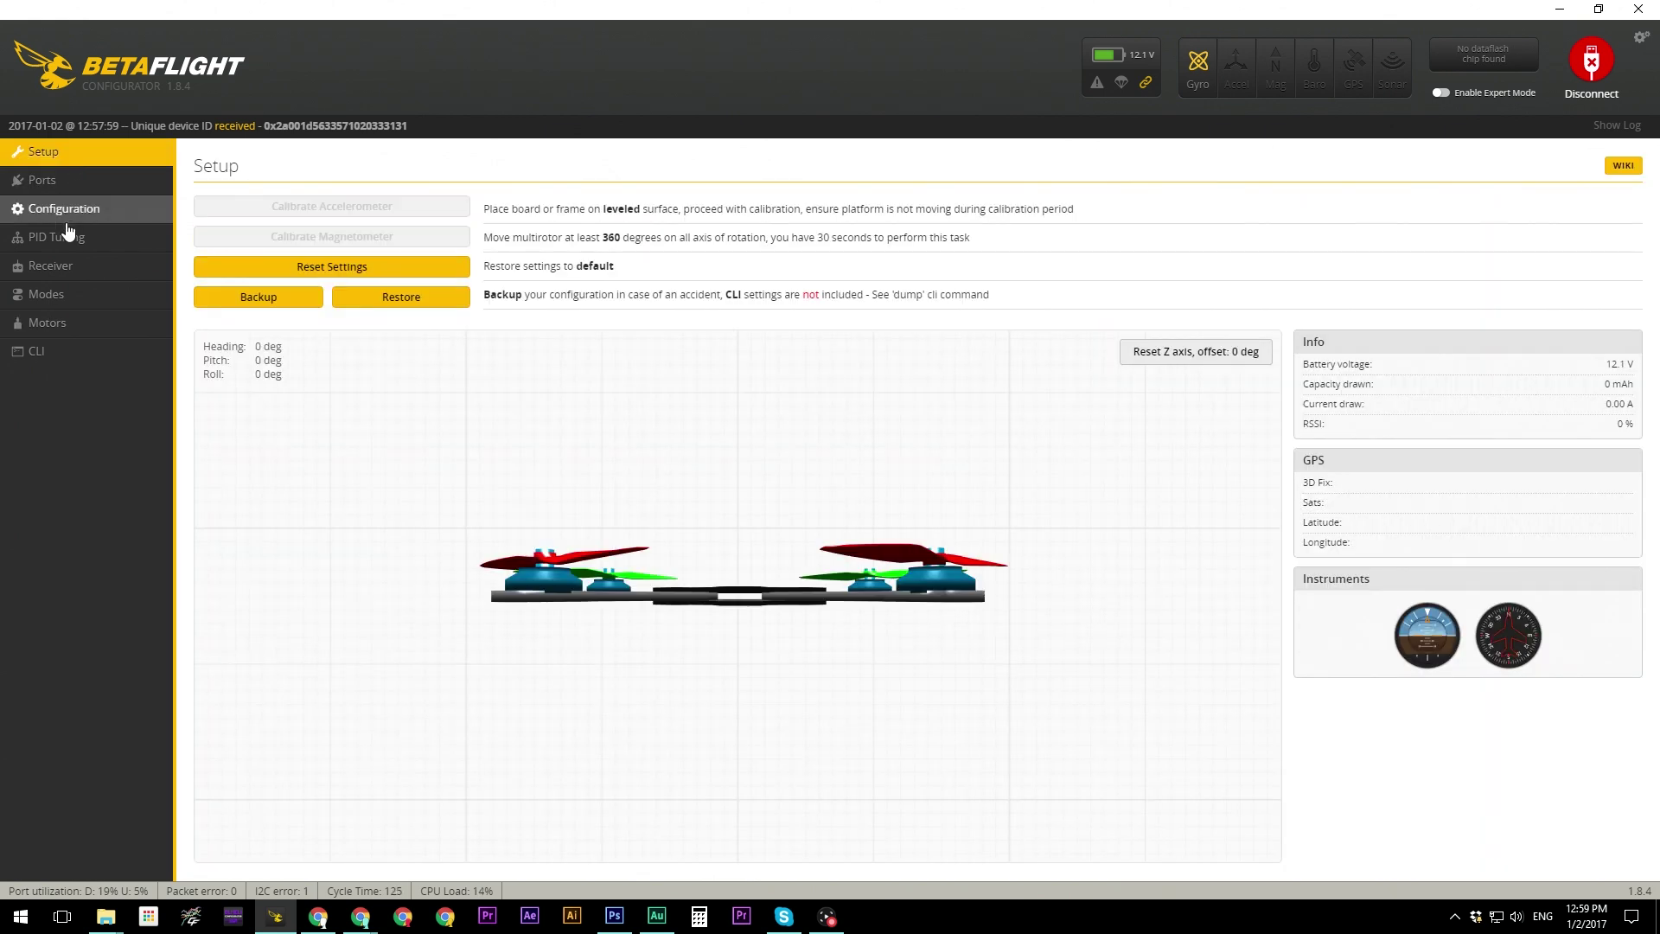
{"action": "left_click", "coordinate": [70, 212]}
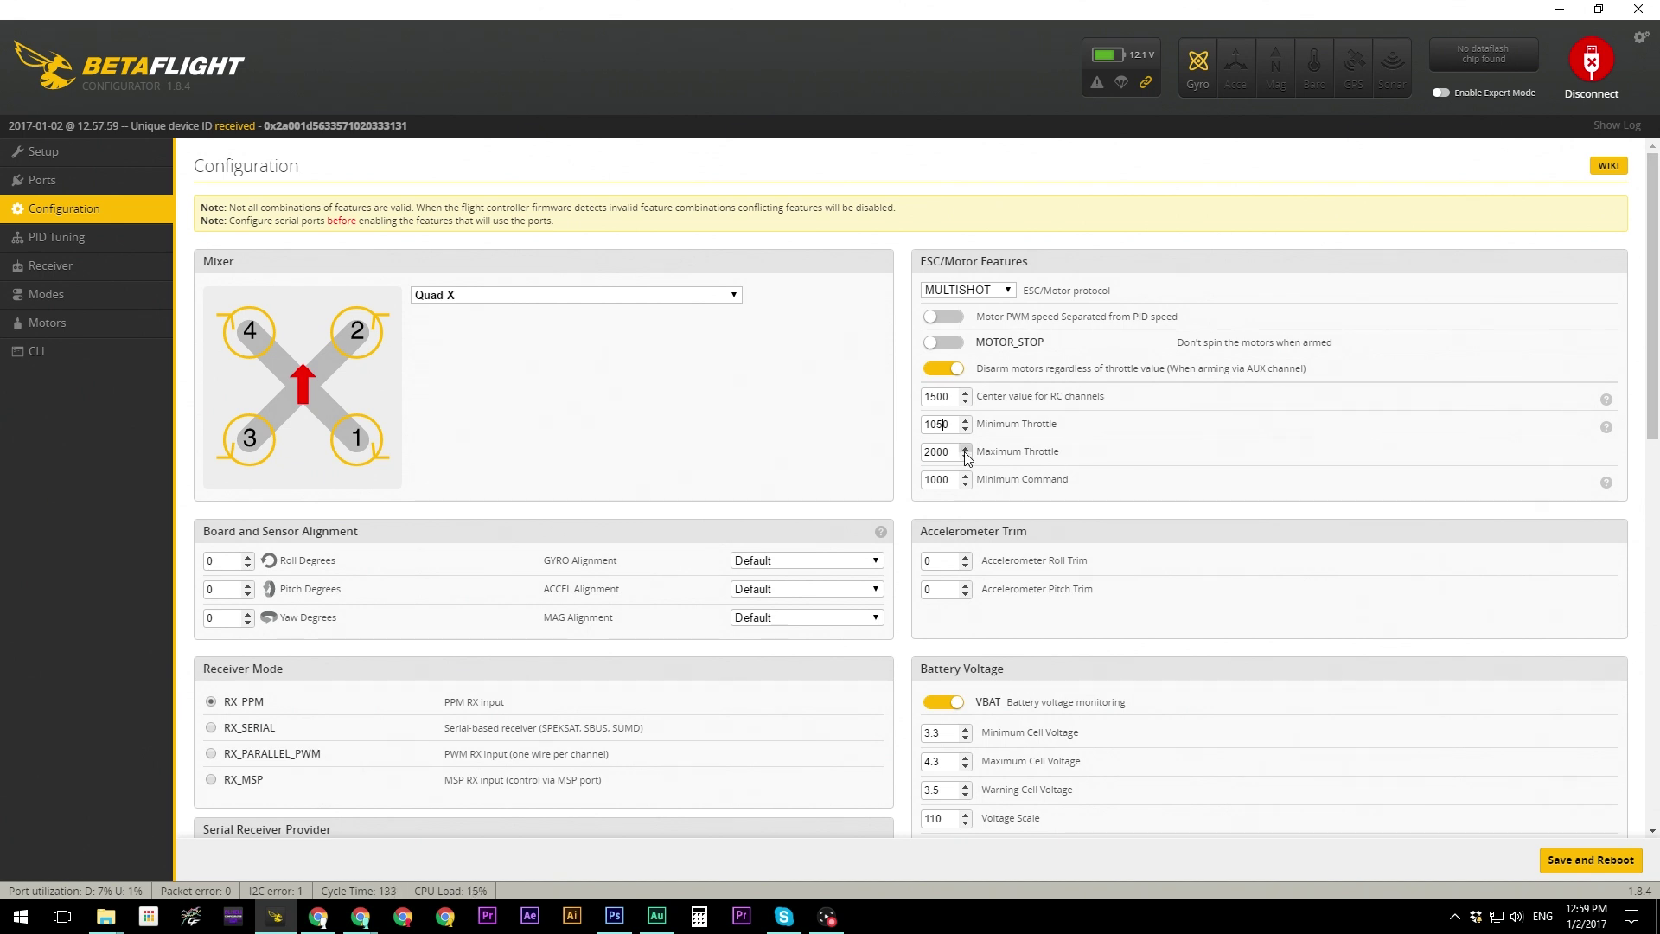
{"action": "left_click", "coordinate": [1591, 859]}
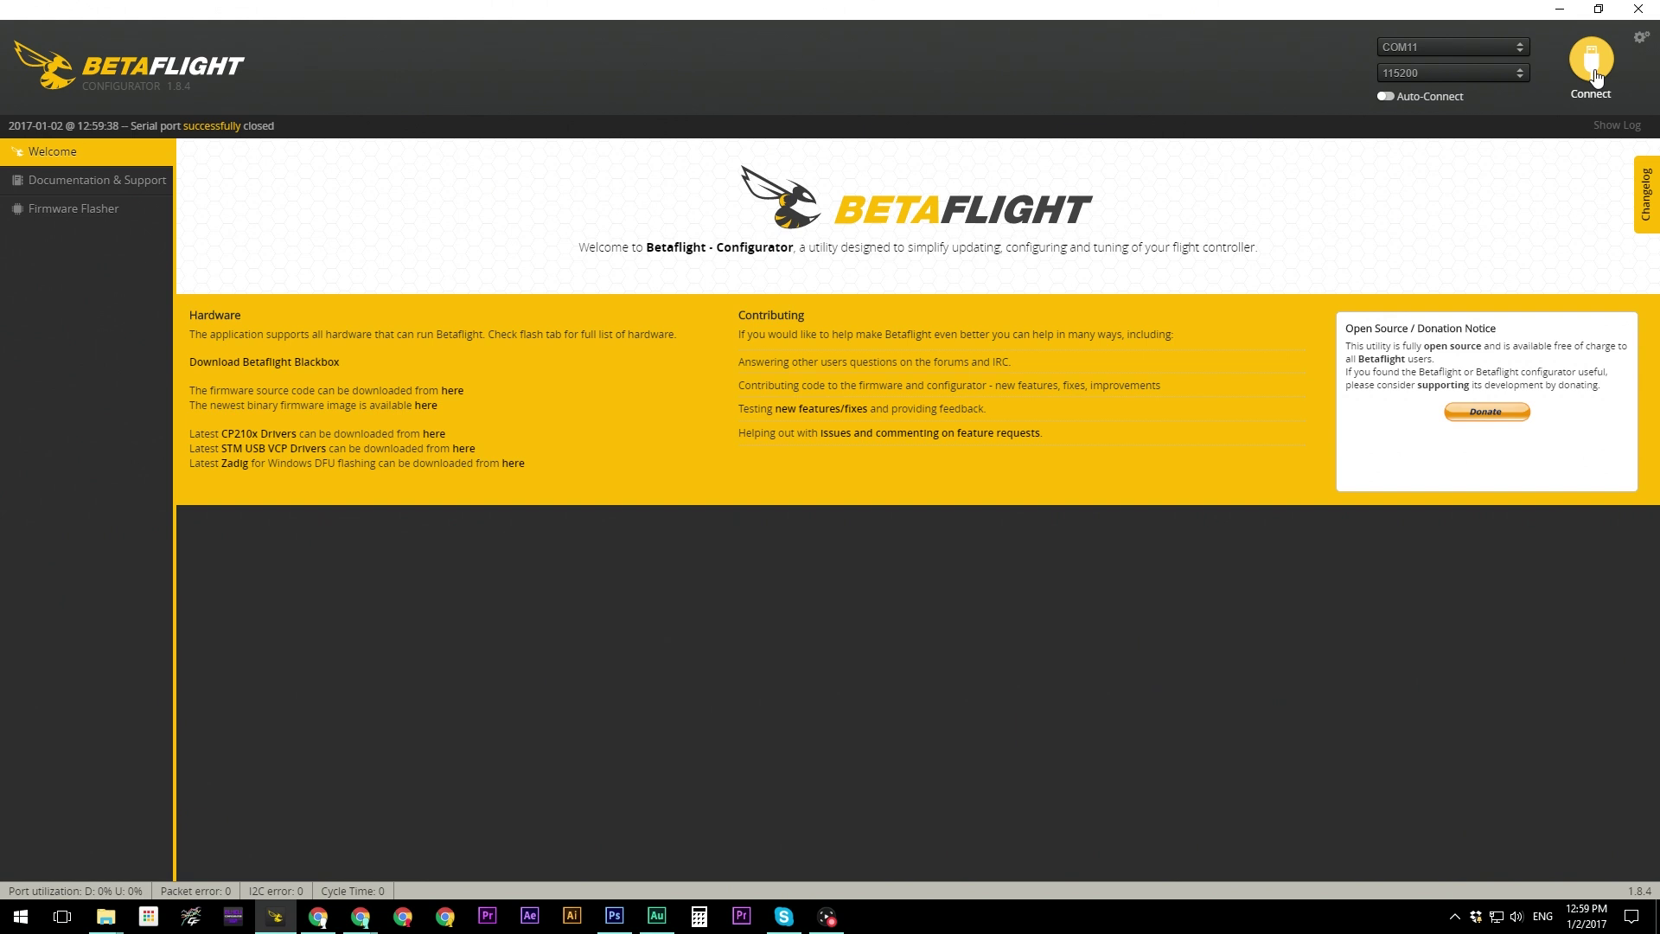
Reconnect to the flight controller, review the saved configuration settings, and open the receiver settings
{"action": "left_click", "coordinate": [1593, 76]}
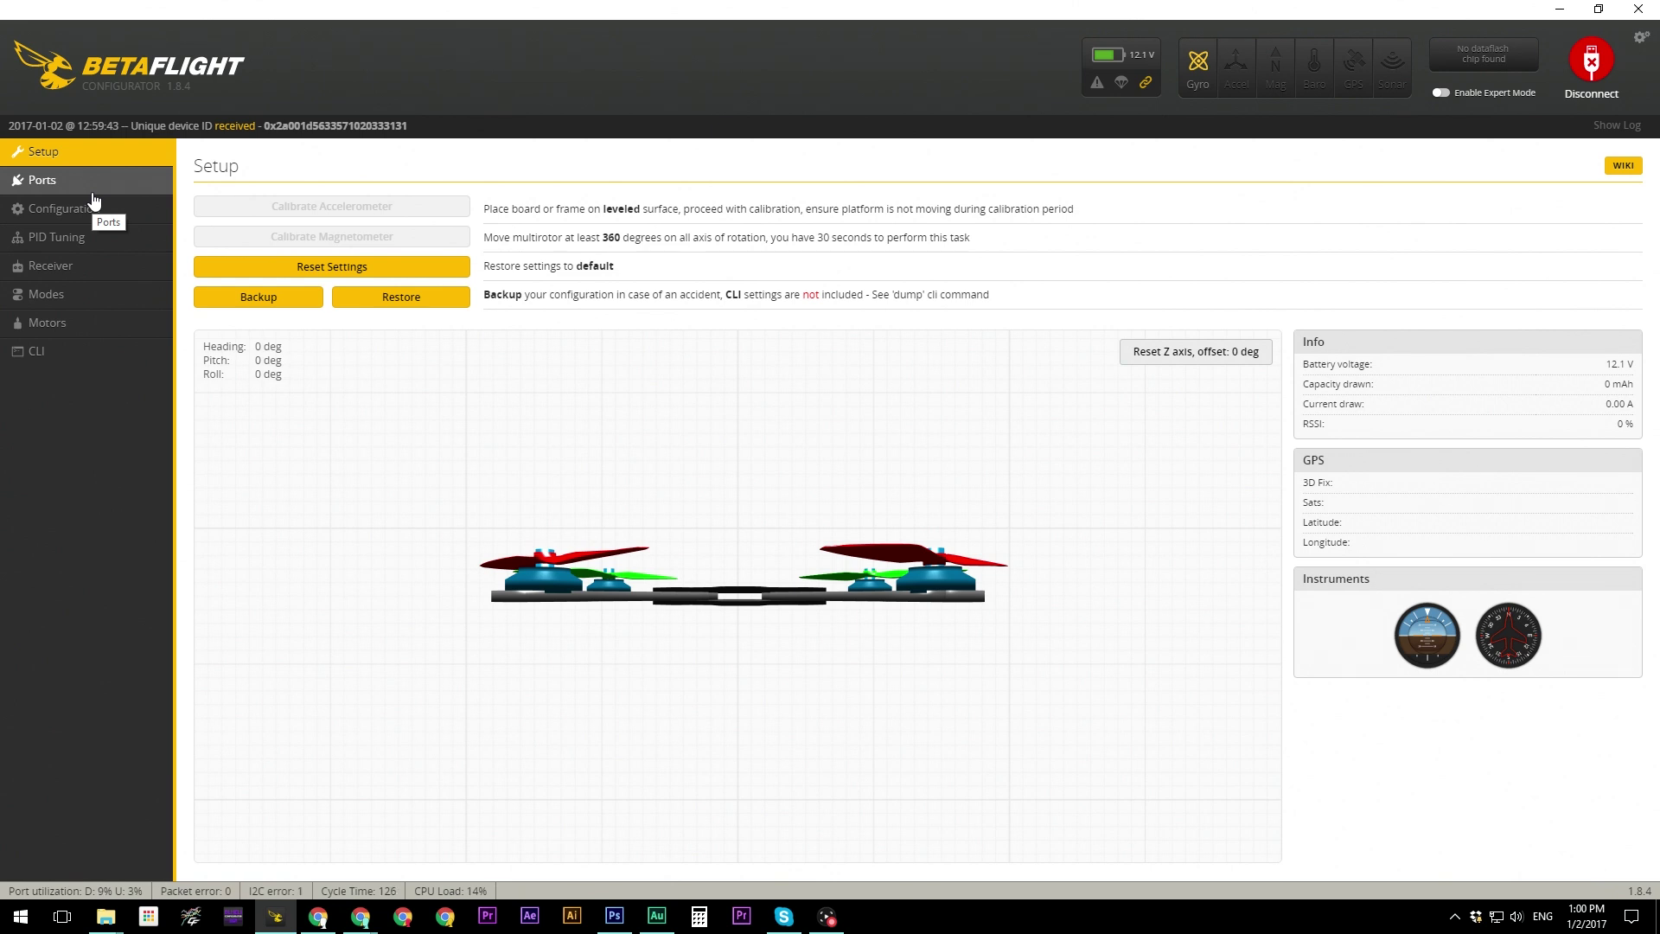
{"action": "left_click", "coordinate": [95, 209]}
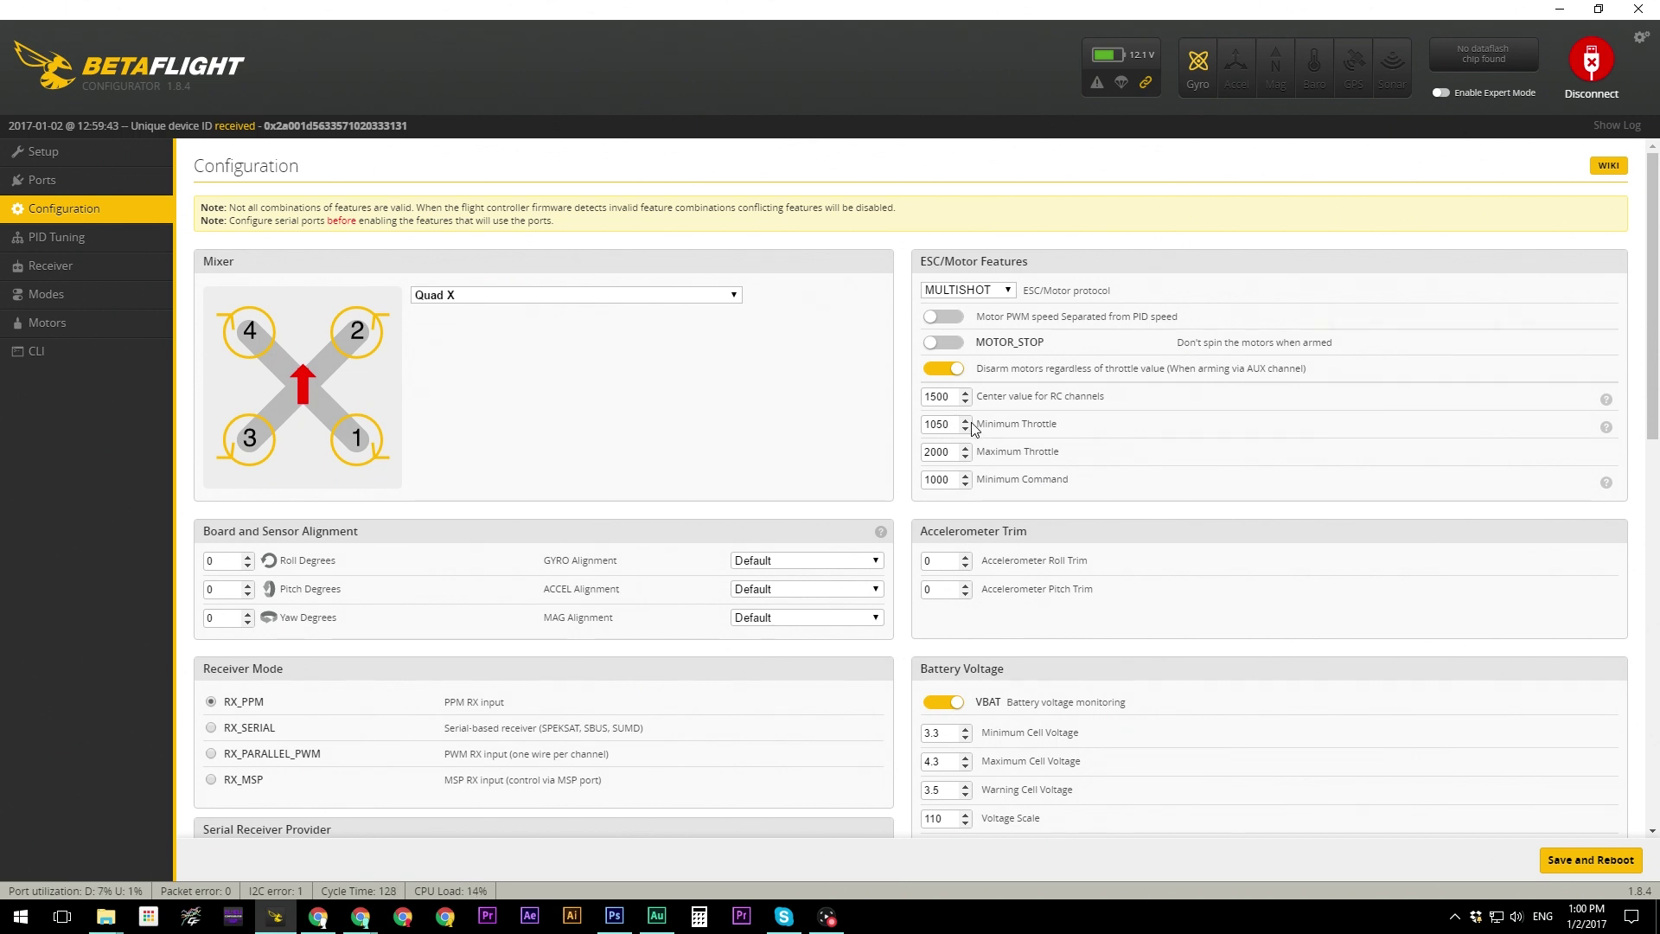
{"action": "scroll", "coordinate": [1209, 517], "scroll_direction": "down", "scroll_amount": 10}
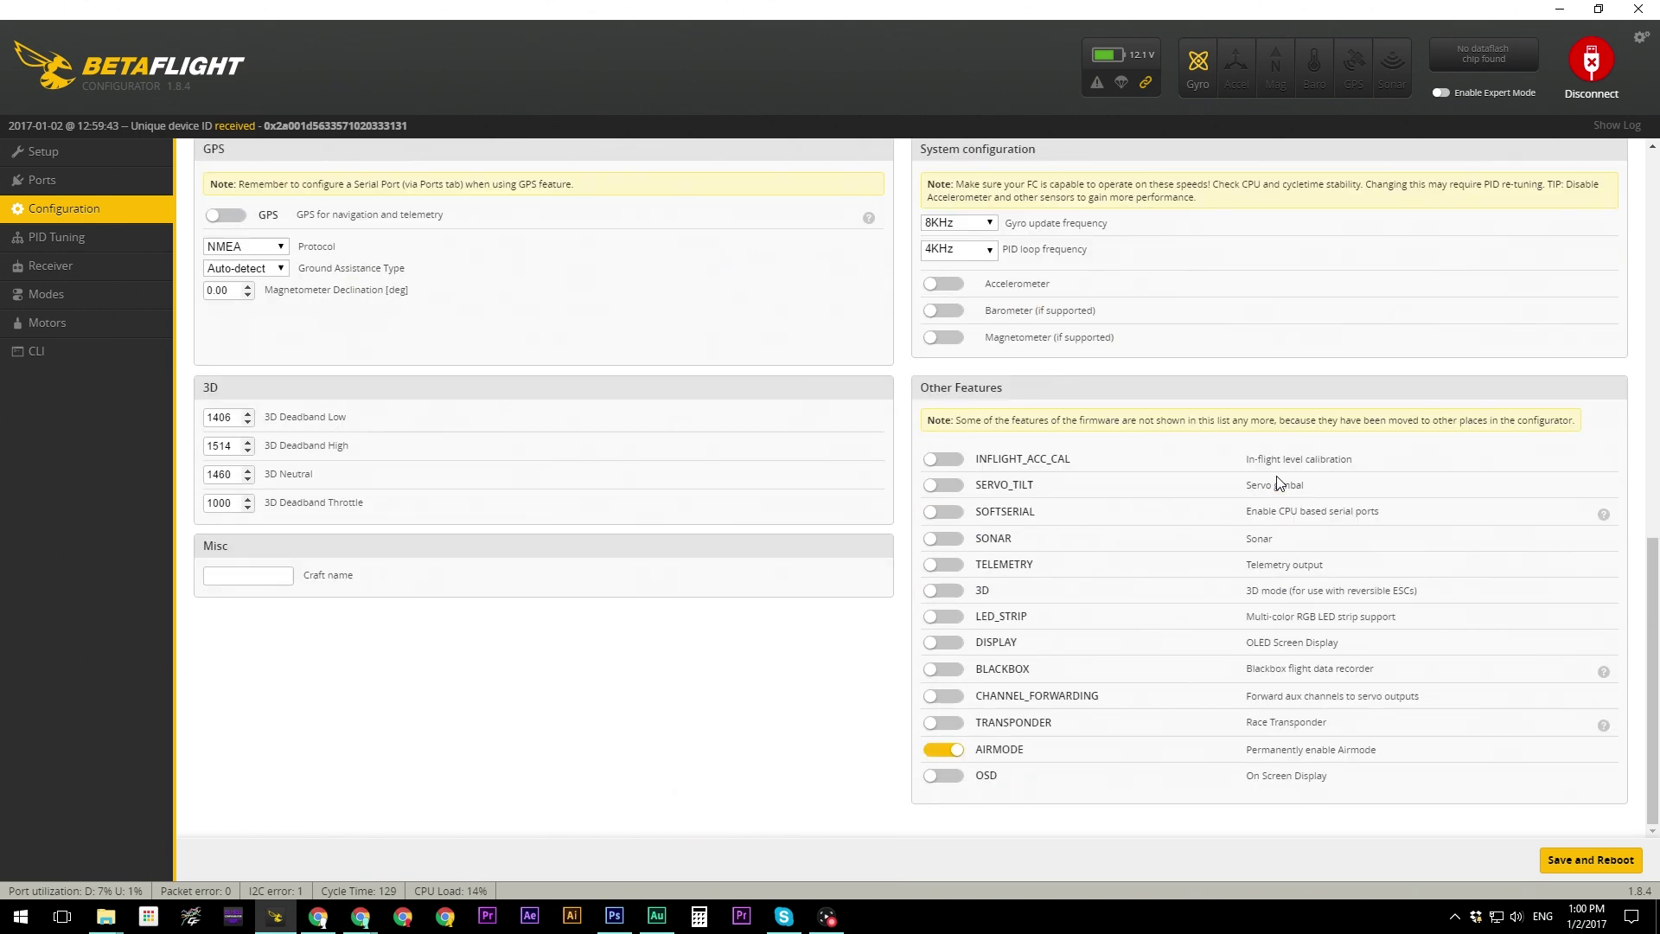
{"action": "scroll", "coordinate": [1208, 490], "scroll_direction": "up", "scroll_amount": 10}
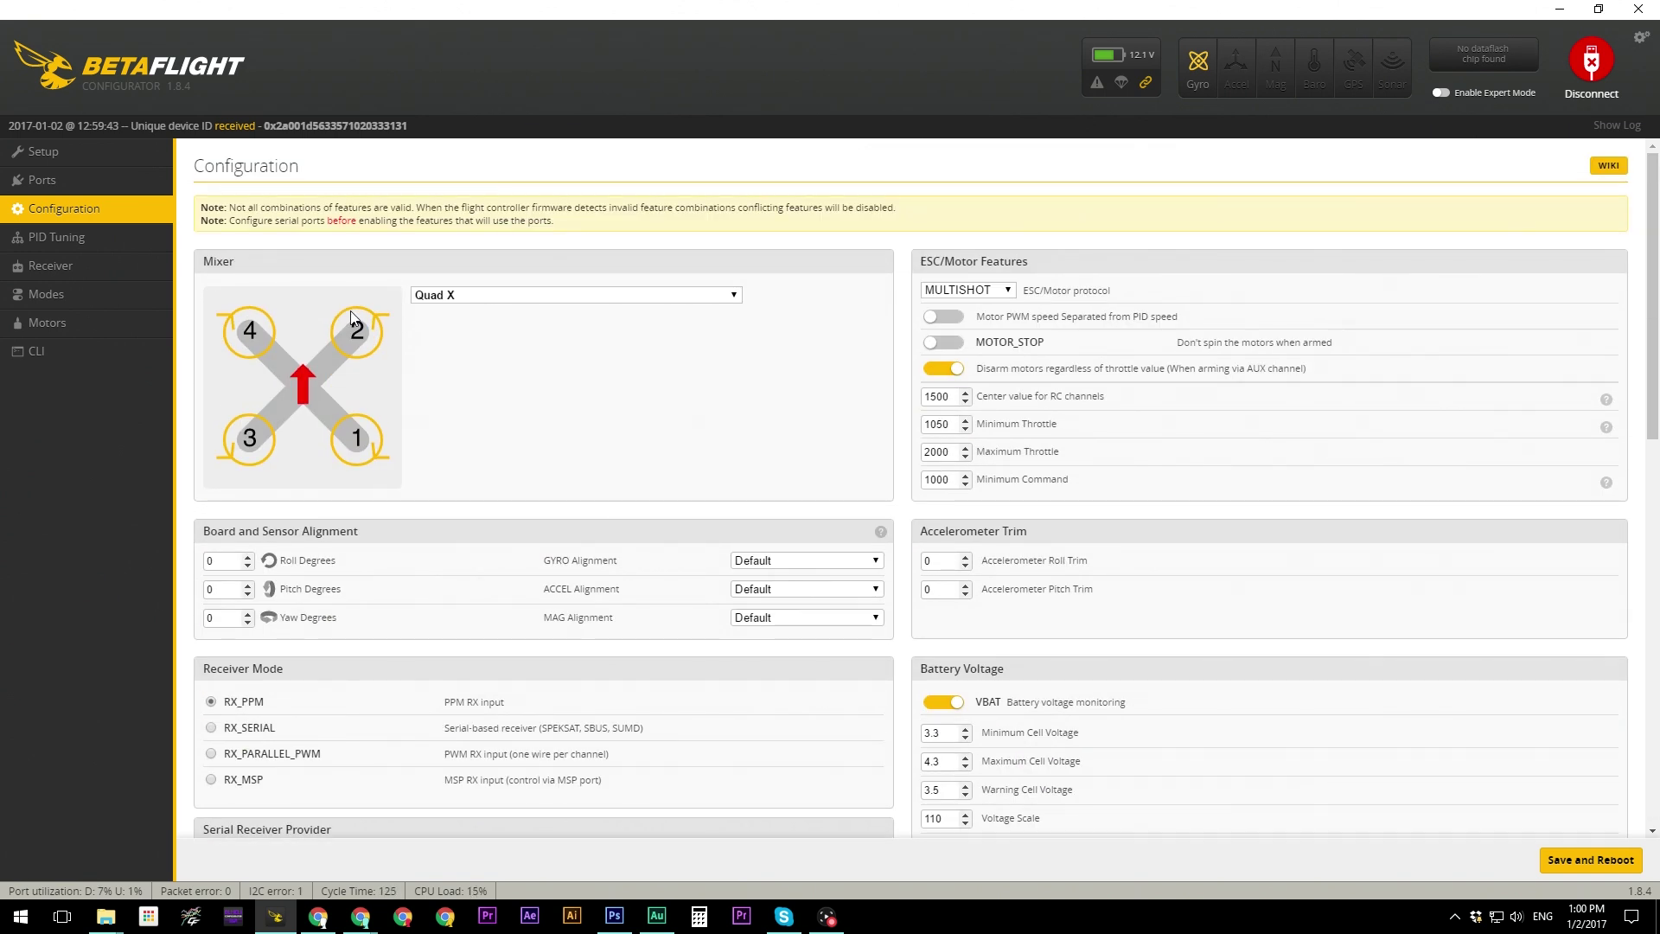
{"action": "left_click", "coordinate": [100, 275]}
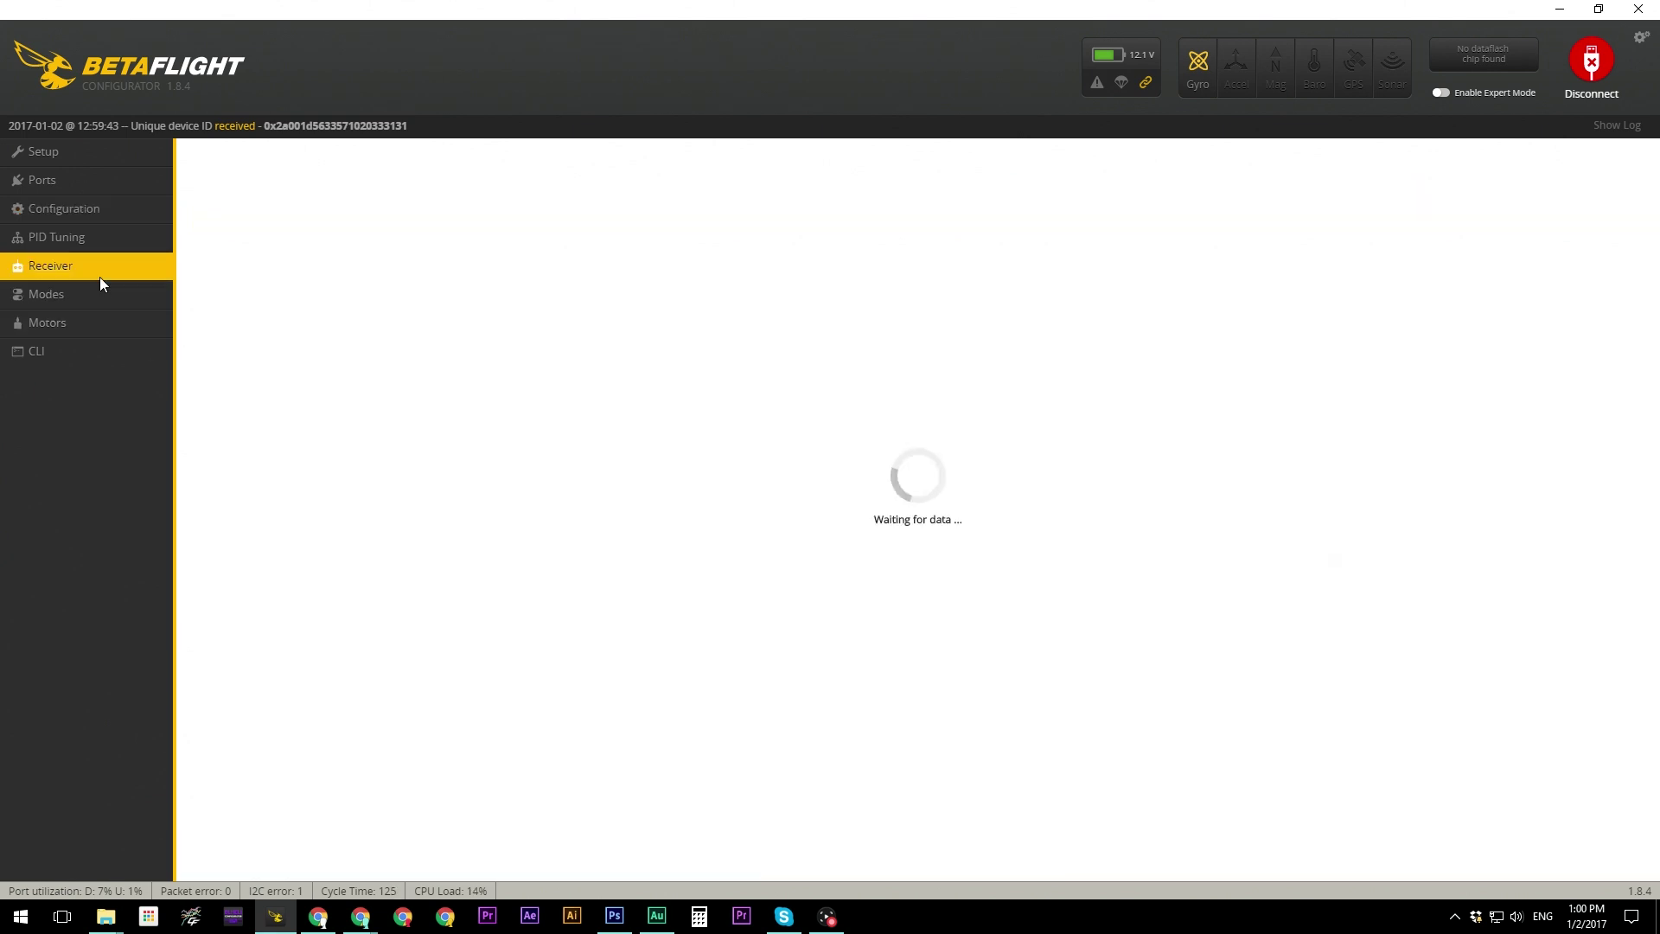